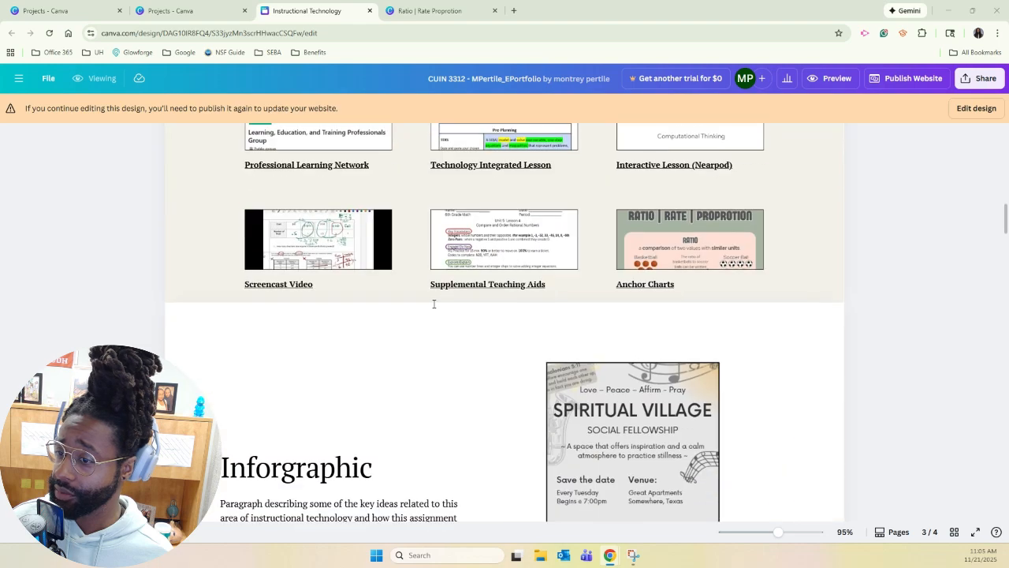
Look through the e-portfolio design from its home page to the technology integration lesson section.
scroll(597, 166, "up", 5)
scroll(525, 313, "up", 15)
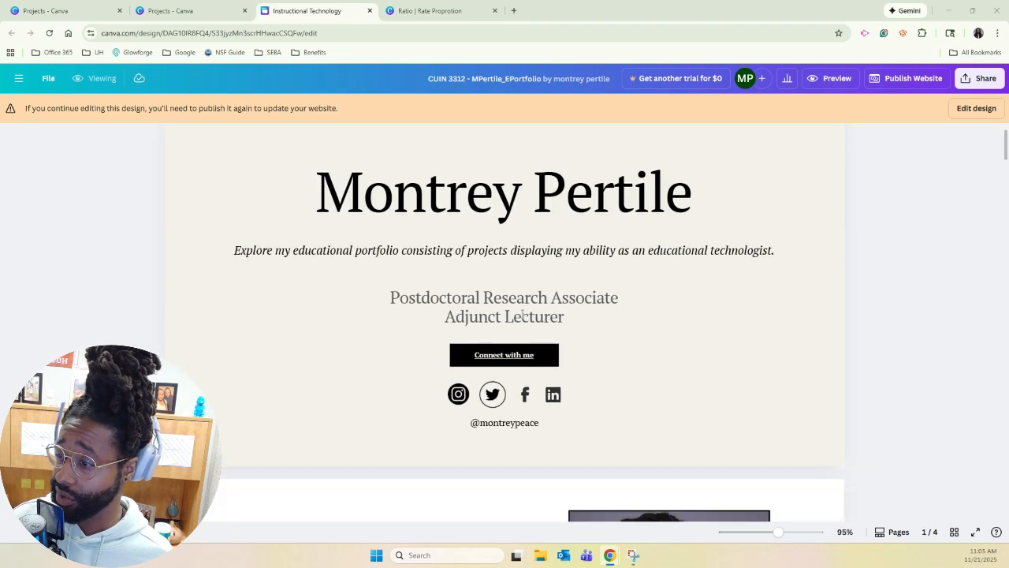
scroll(522, 314, "down", 12)
scroll(522, 313, "down", 8)
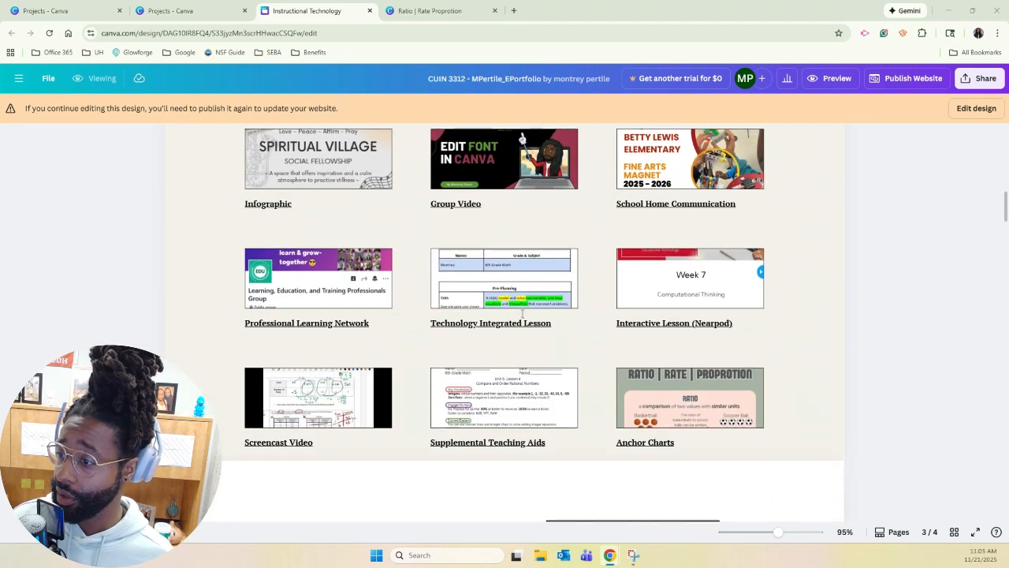
scroll(522, 314, "down", 10)
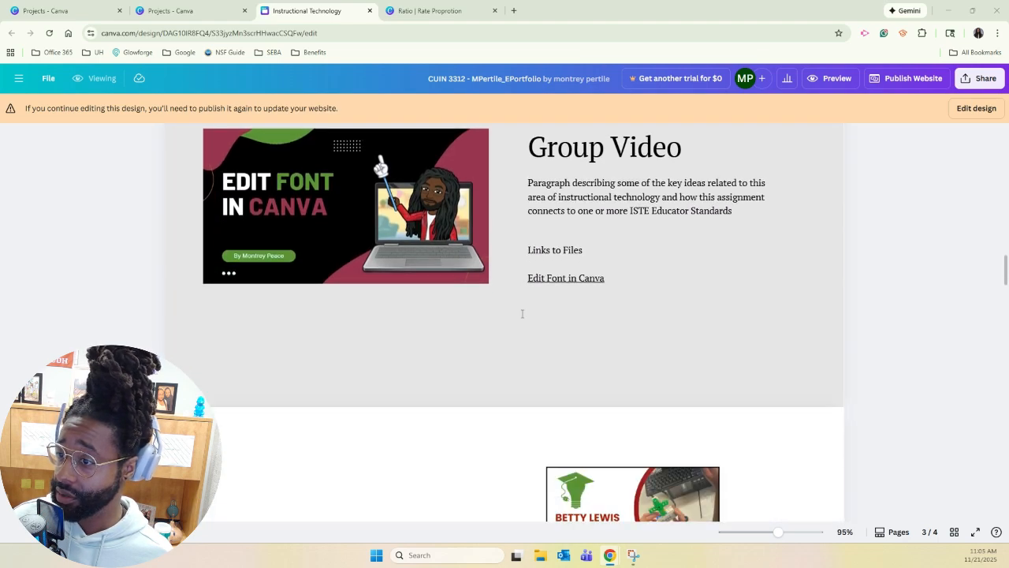
scroll(522, 314, "down", 10)
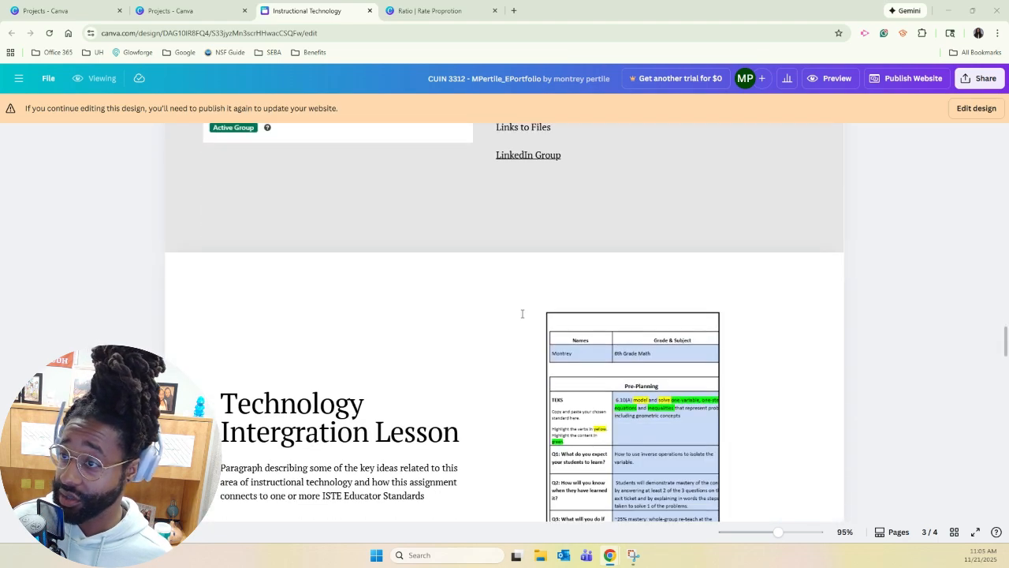
scroll(522, 314, "up", 8)
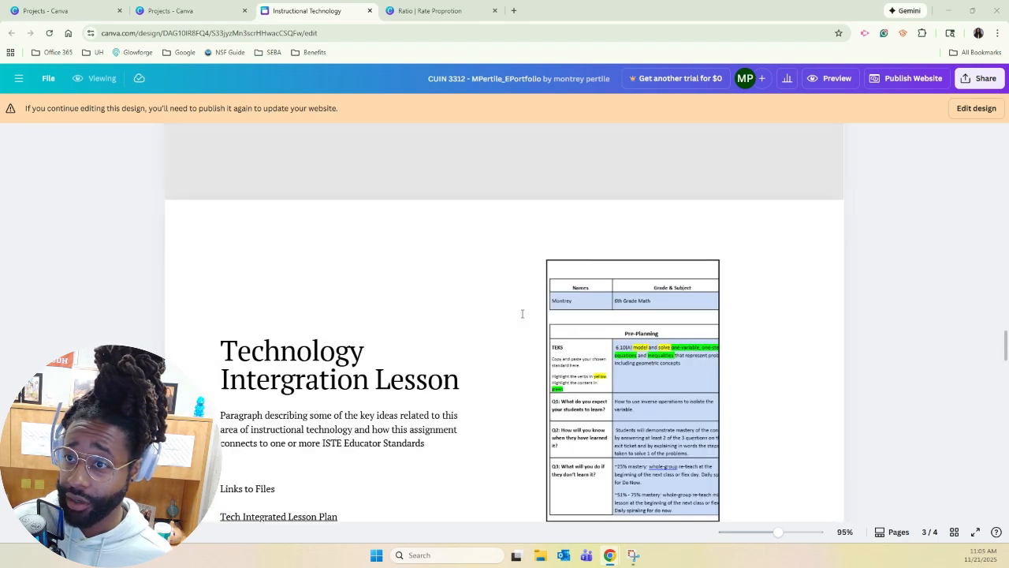
Preview the portfolio website and view its Home Page and About Me sections.
left_click(825, 80)
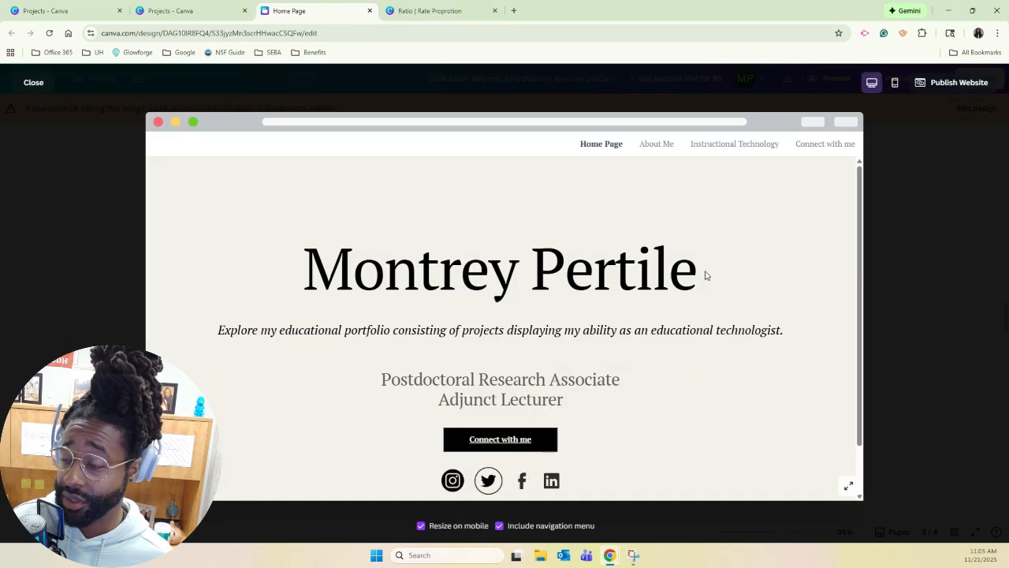
scroll(486, 299, "down", 2)
scroll(485, 298, "up", 2)
scroll(485, 299, "down", 2)
scroll(485, 299, "up", 2)
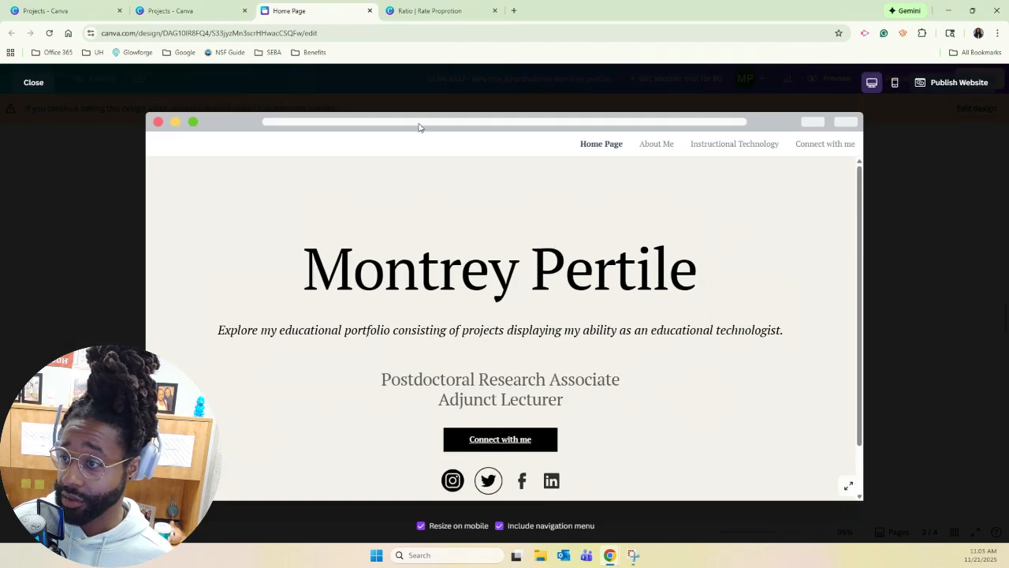
left_click(656, 143)
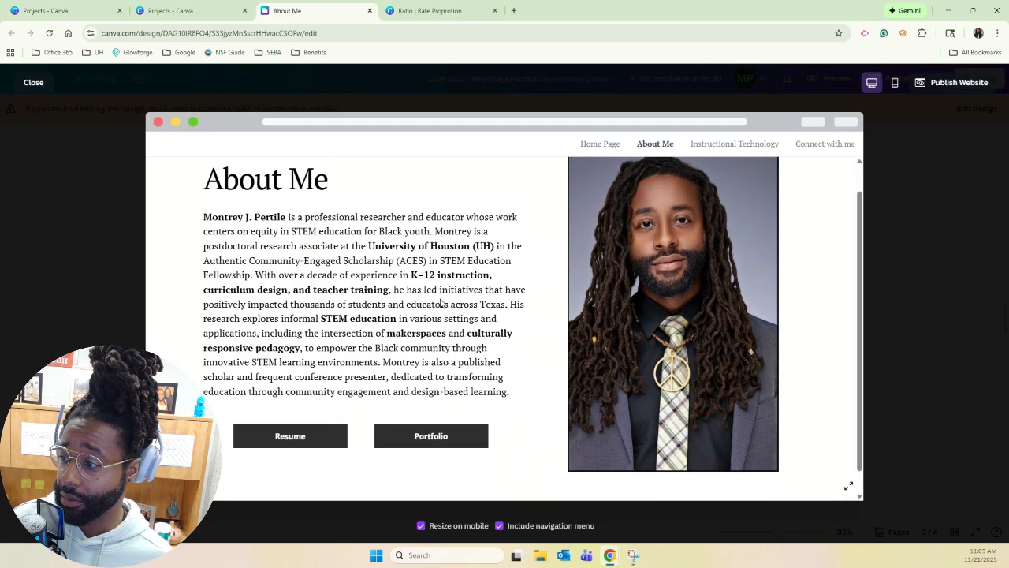
scroll(441, 304, "up", 1)
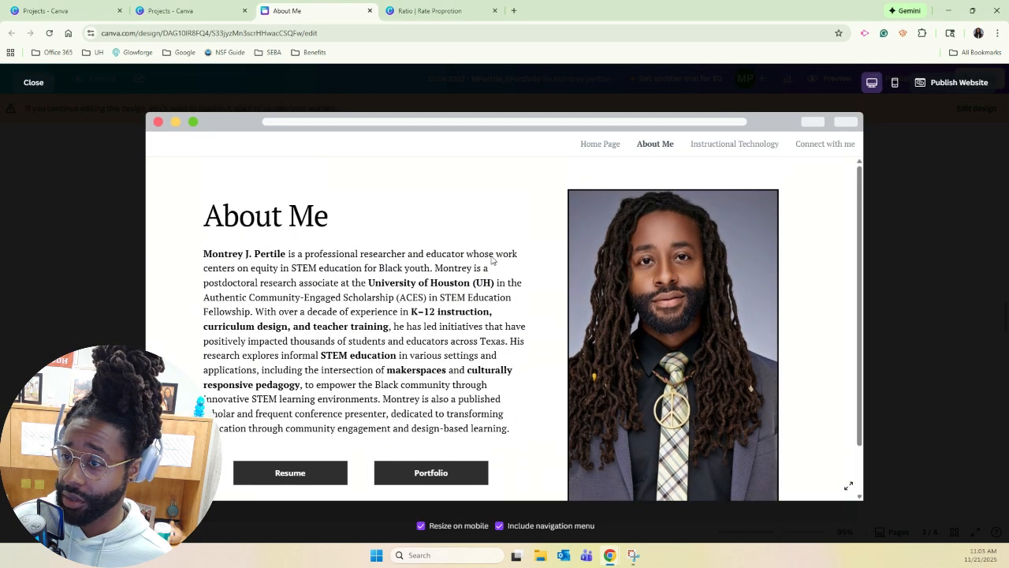
Go to Instructional Technology in the preview and review its project sections down to School Home Communication.
left_click(749, 150)
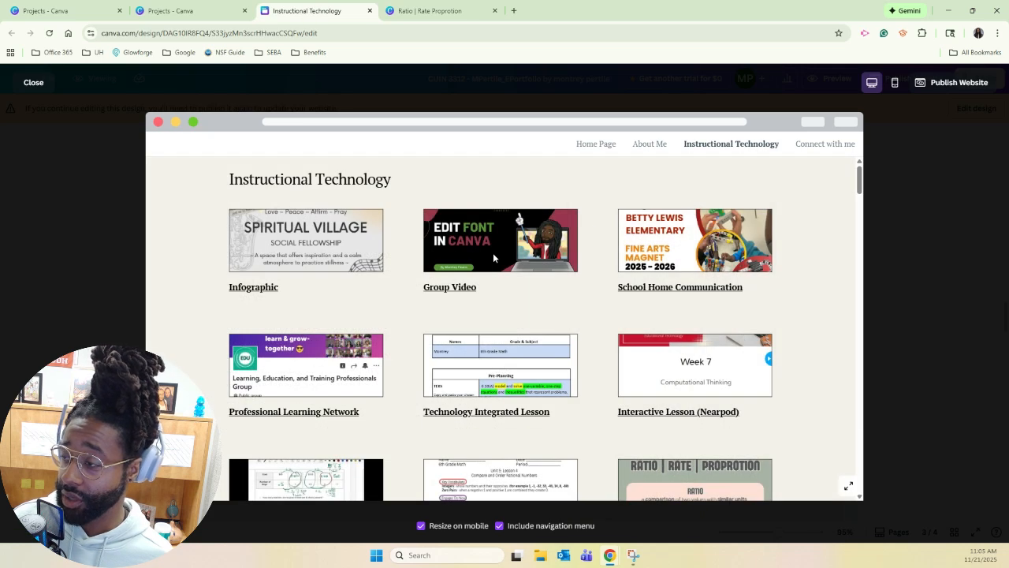
scroll(494, 258, "down", 1)
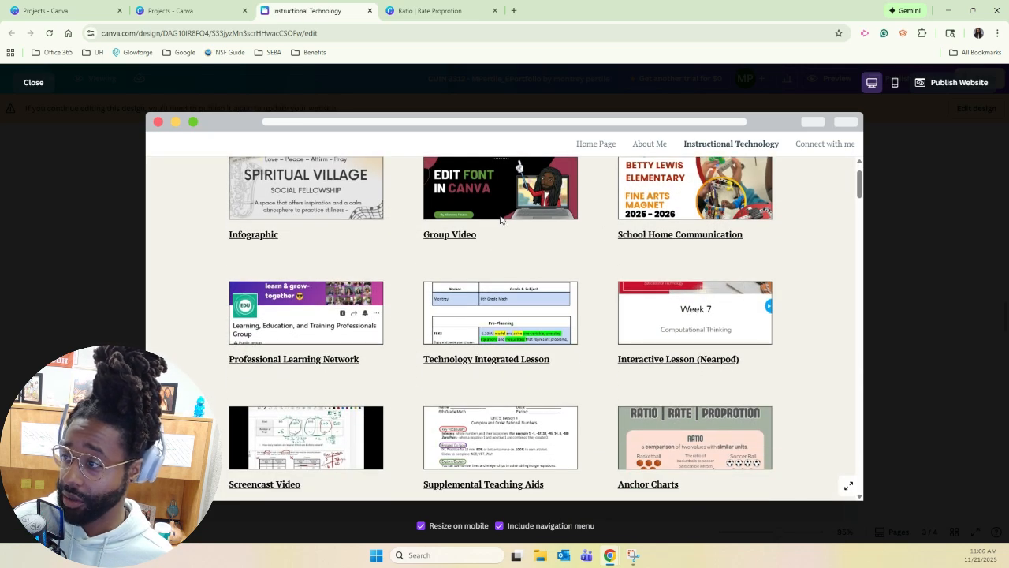
scroll(609, 339, "down", 10)
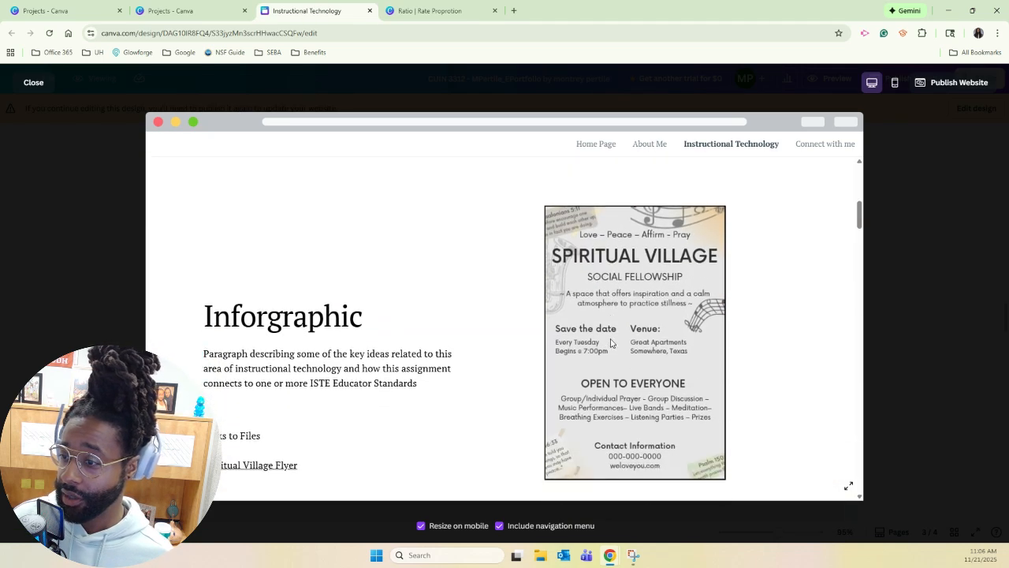
scroll(610, 343, "down", 10)
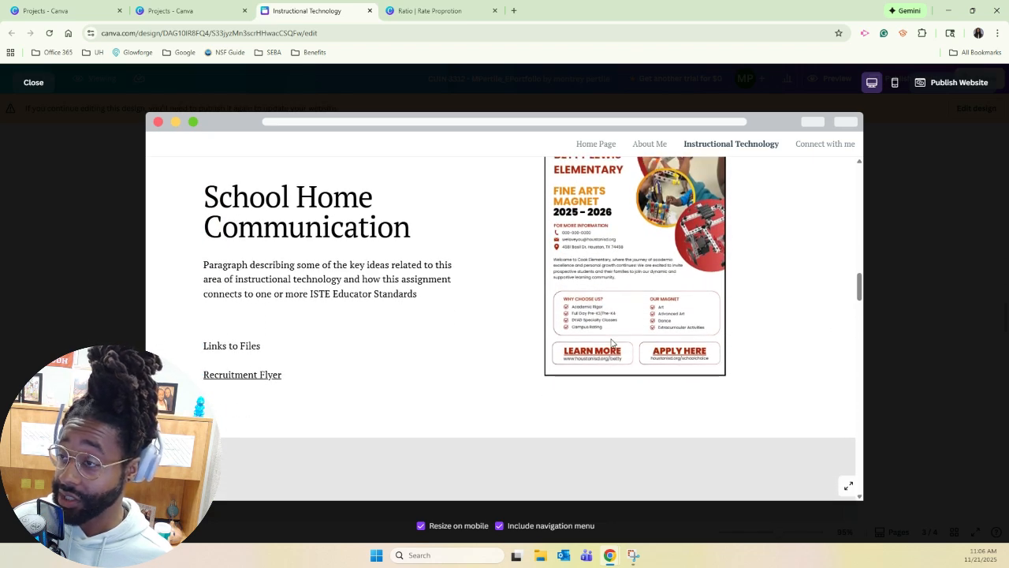
scroll(612, 343, "down", 2)
scroll(556, 330, "up", 2)
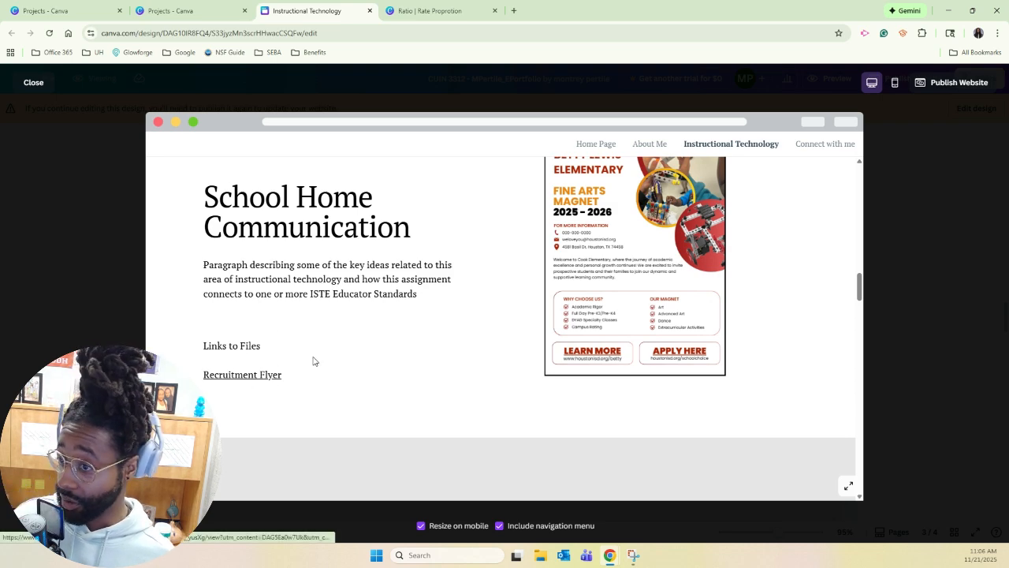
Jump from the project overview to Interactive Lesson (Nearpod), test its Nearpod Lesson link and return to the preview.
scroll(536, 276, "up", 5)
scroll(563, 293, "up", 10)
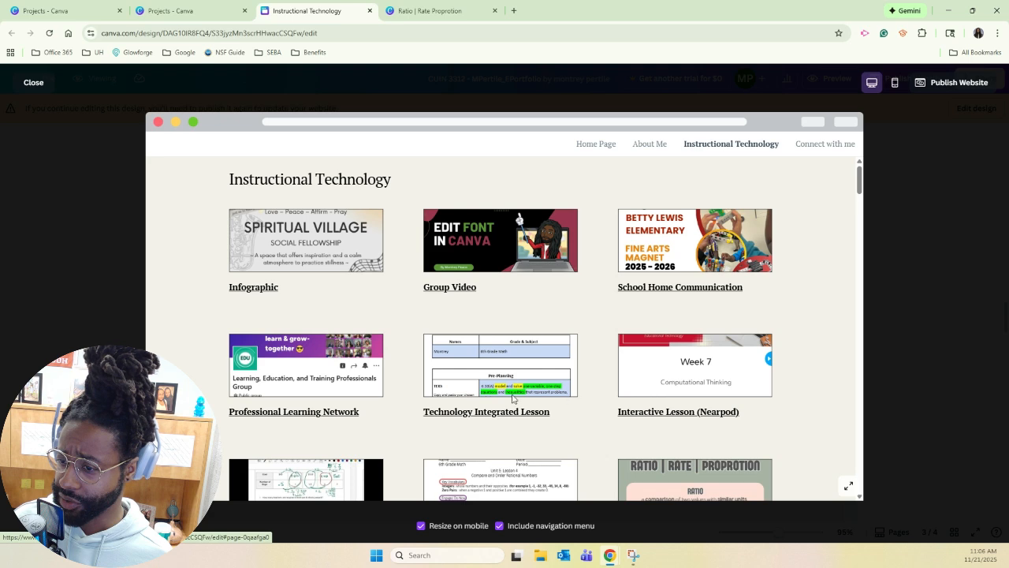
scroll(671, 422, "down", 2)
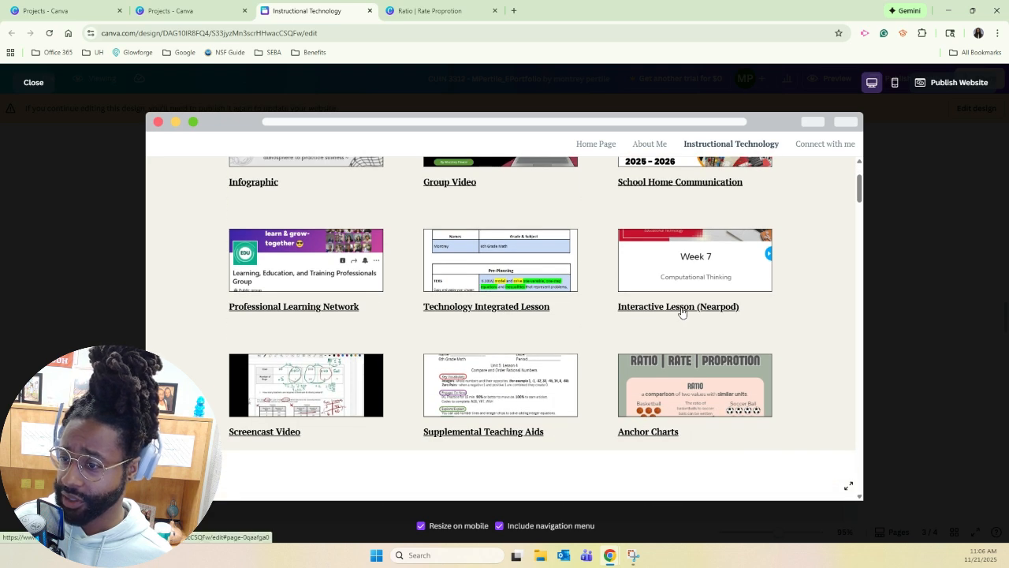
left_click(682, 313)
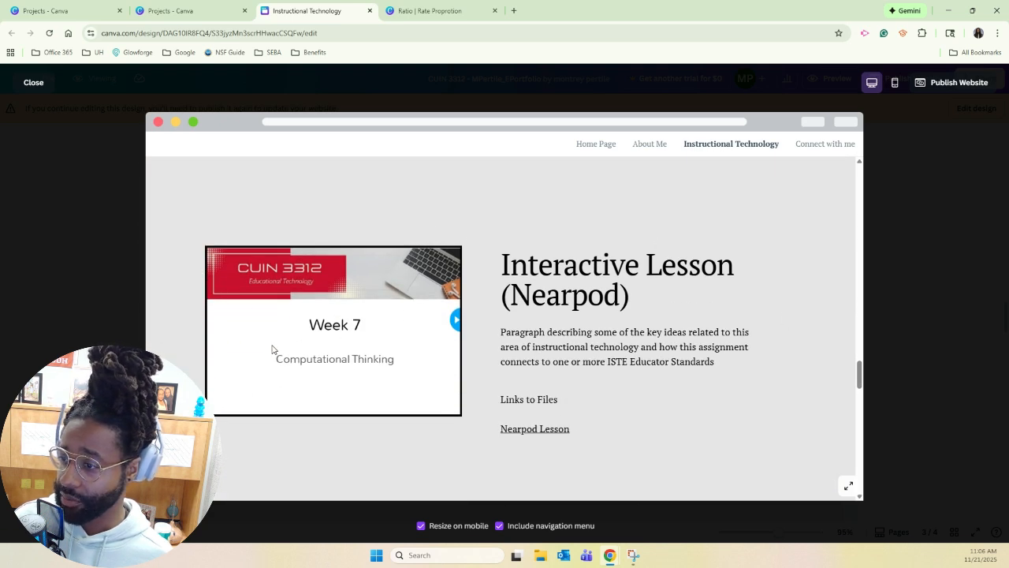
left_click(521, 429)
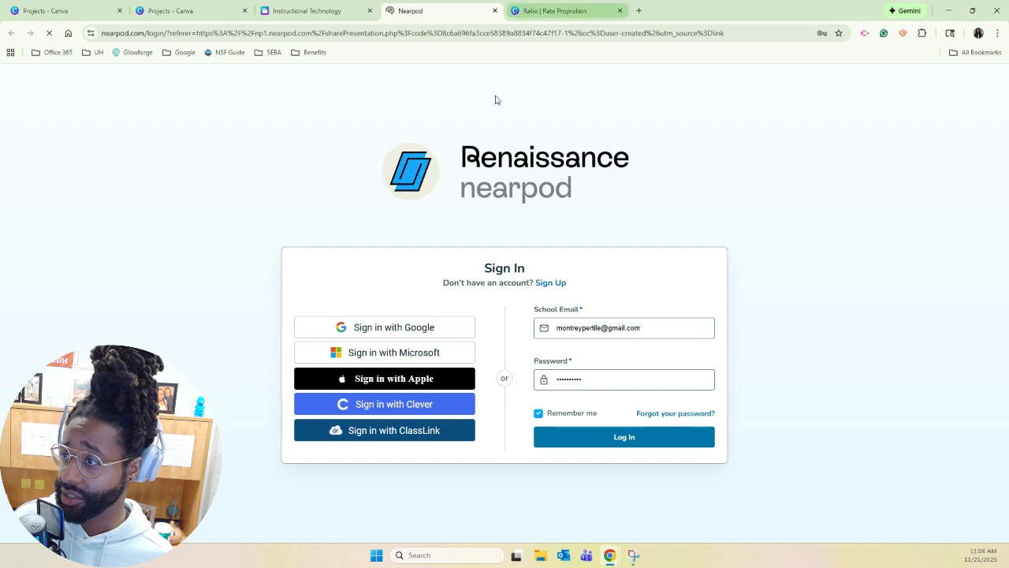
left_click(495, 11)
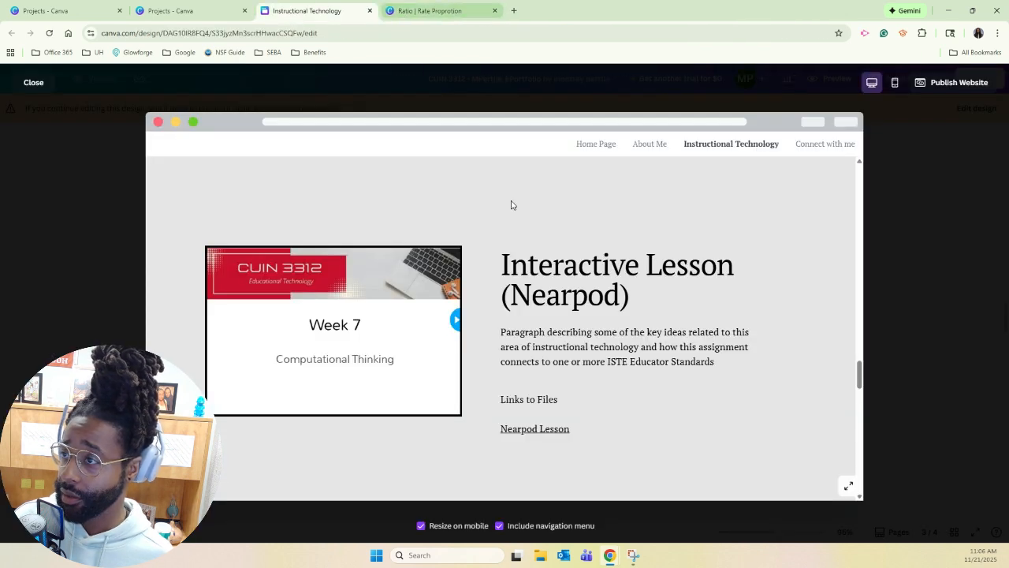
Test the Recruitment Flyer link under School Home Communication and return to the preview's project overview.
scroll(473, 292, "down", 3)
scroll(470, 295, "down", 5)
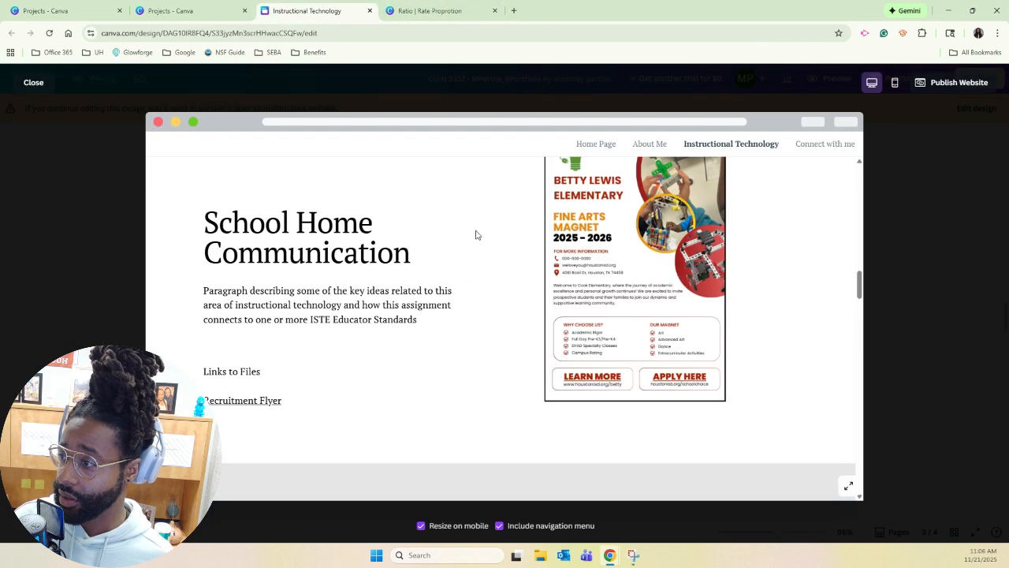
left_click(241, 406)
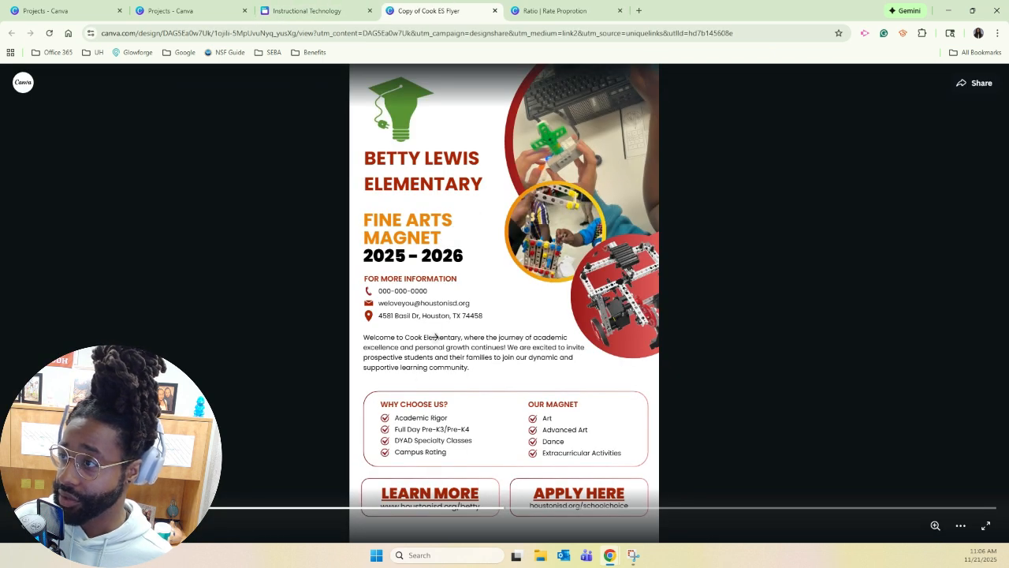
left_click(495, 12)
scroll(343, 268, "up", 15)
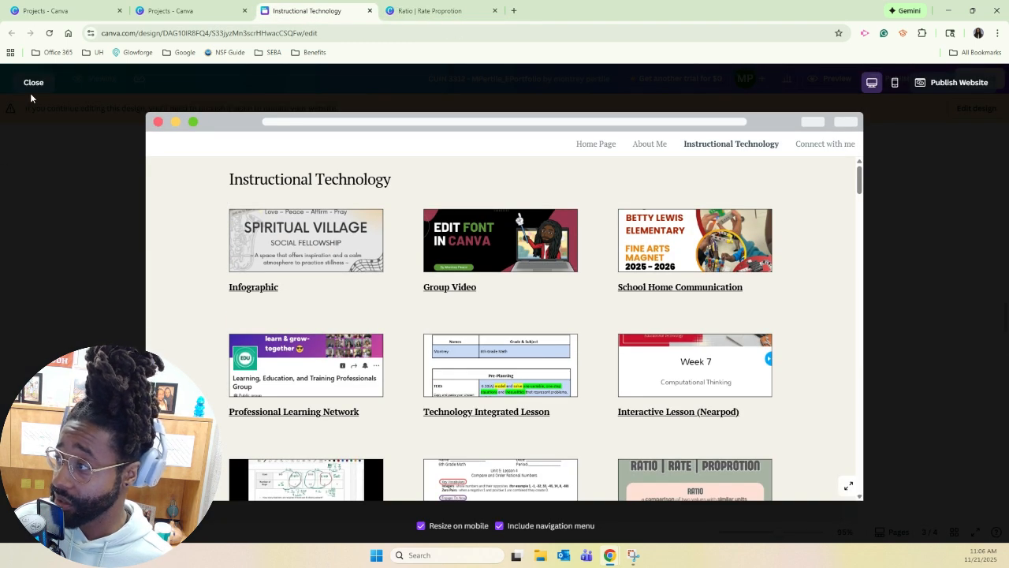
Close the website preview and go to the Canva home page from the other open projects page.
left_click(33, 83)
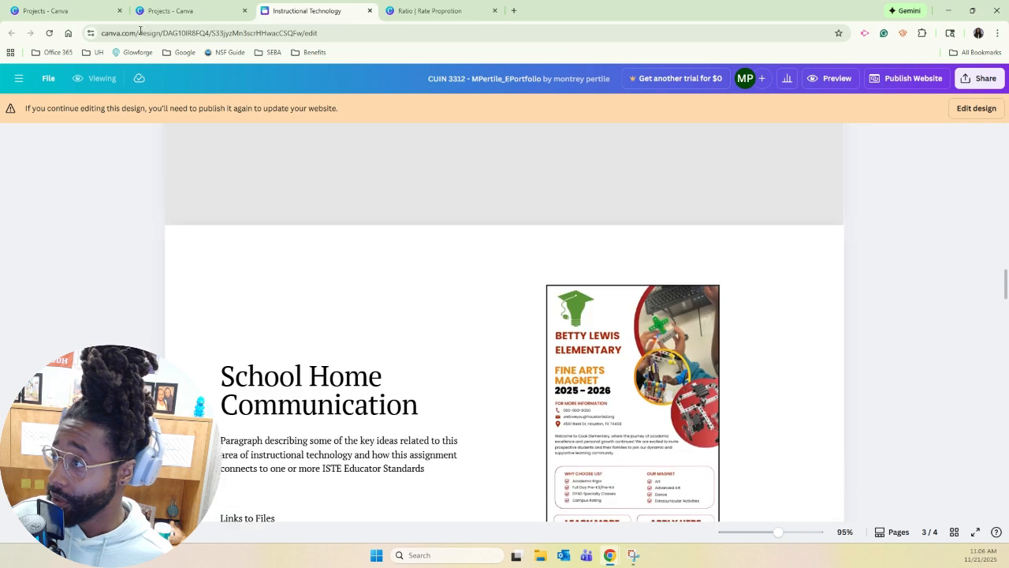
left_click(169, 10)
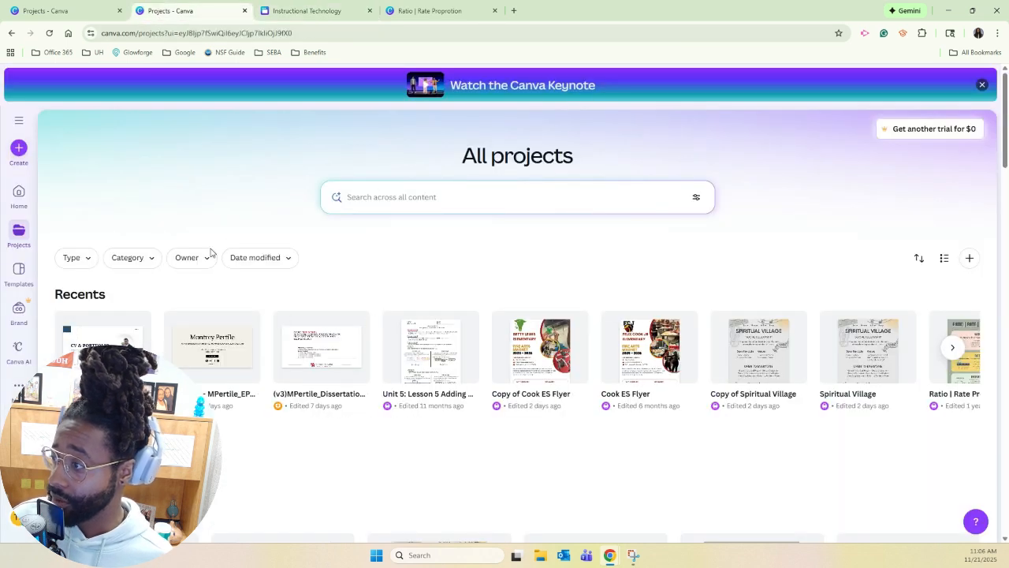
left_click(47, 10)
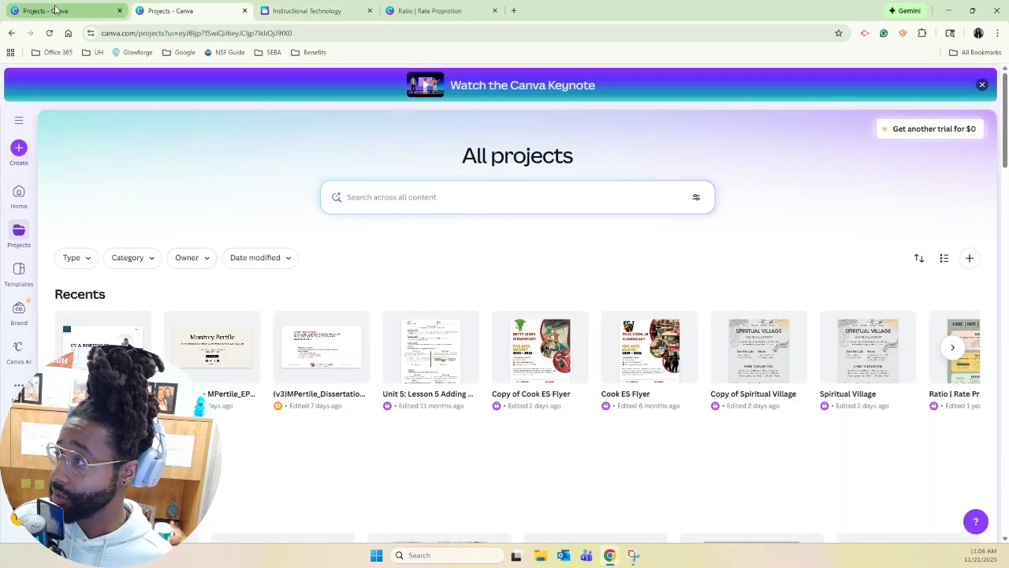
left_click(905, 97)
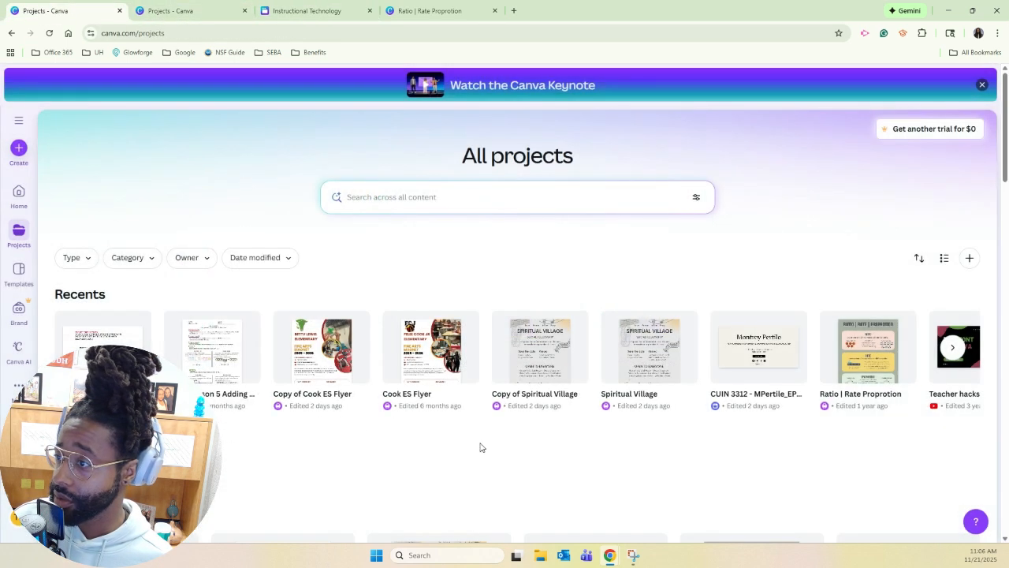
left_click(19, 193)
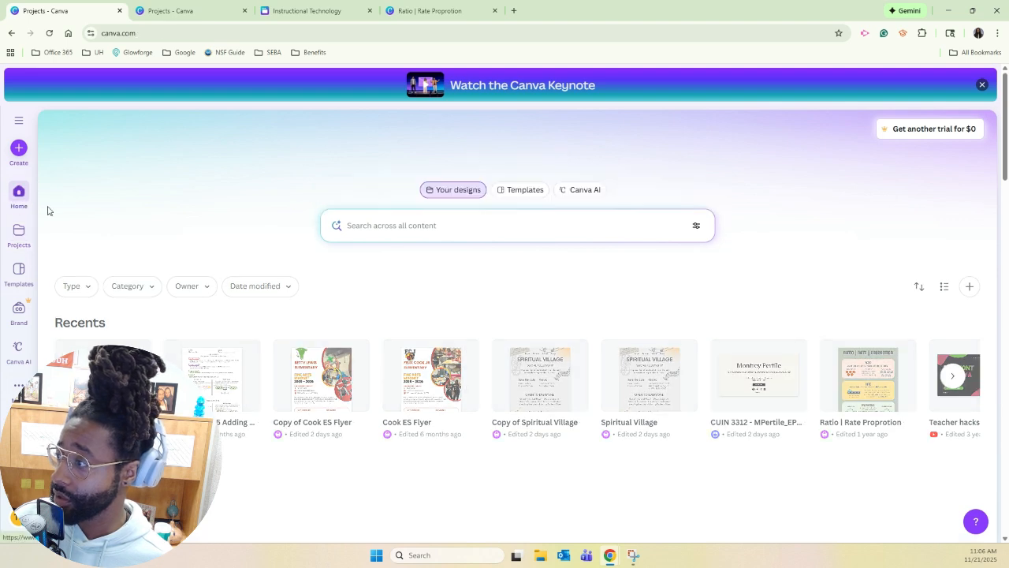
Search the Canva templates for "portfolio website".
left_click(521, 191)
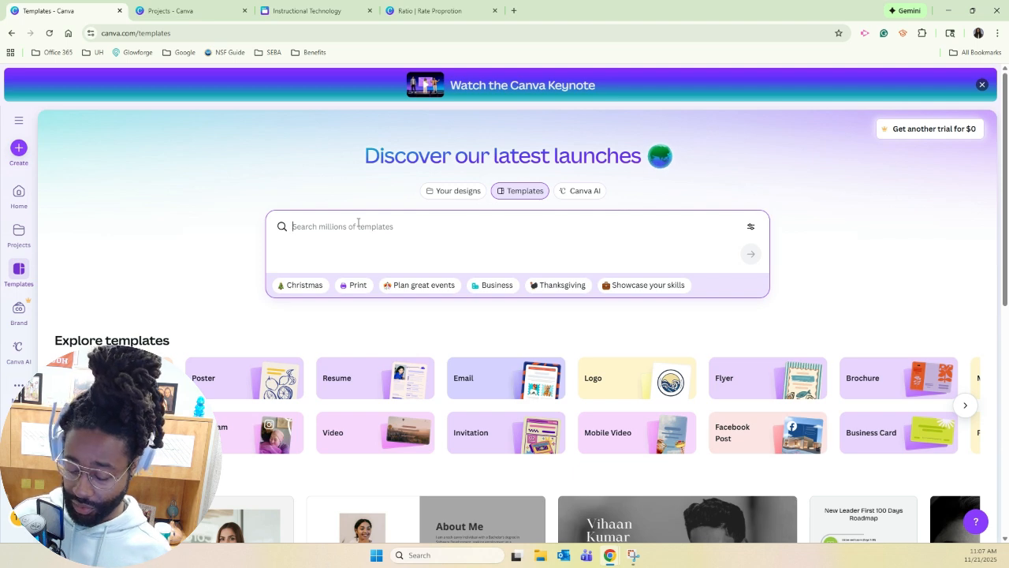
type("portf")
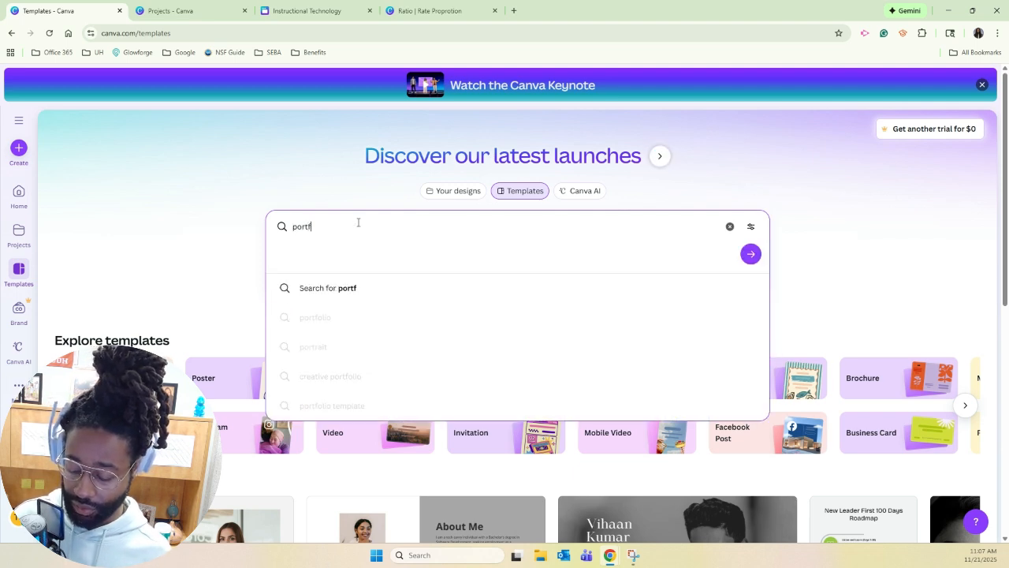
type("olio we")
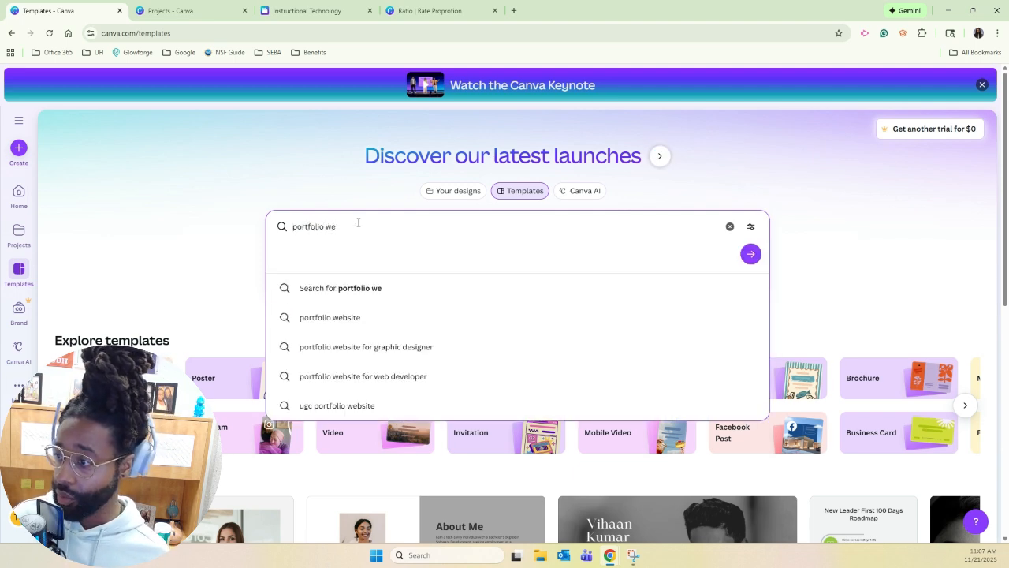
left_click(377, 318)
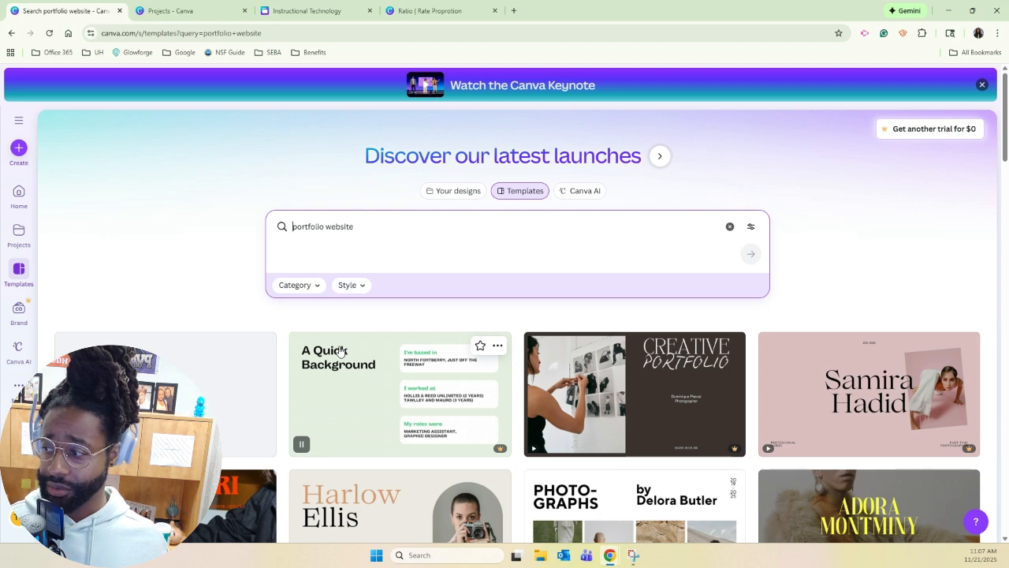
Browse the portfolio website templates and their category options, and filter the results by the Professional style.
scroll(340, 351, "down", 2)
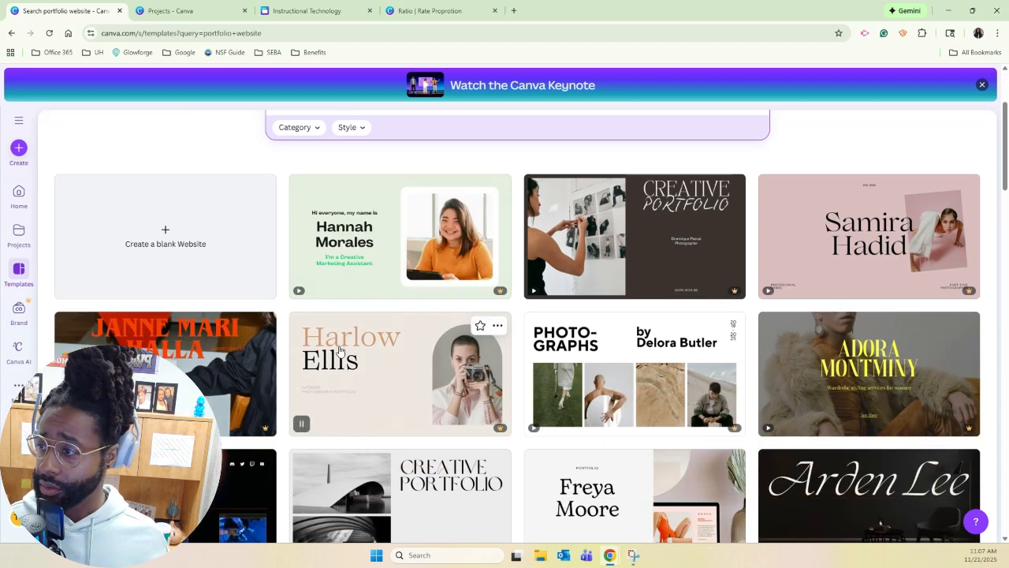
scroll(340, 351, "down", 2)
scroll(339, 316, "up", 3)
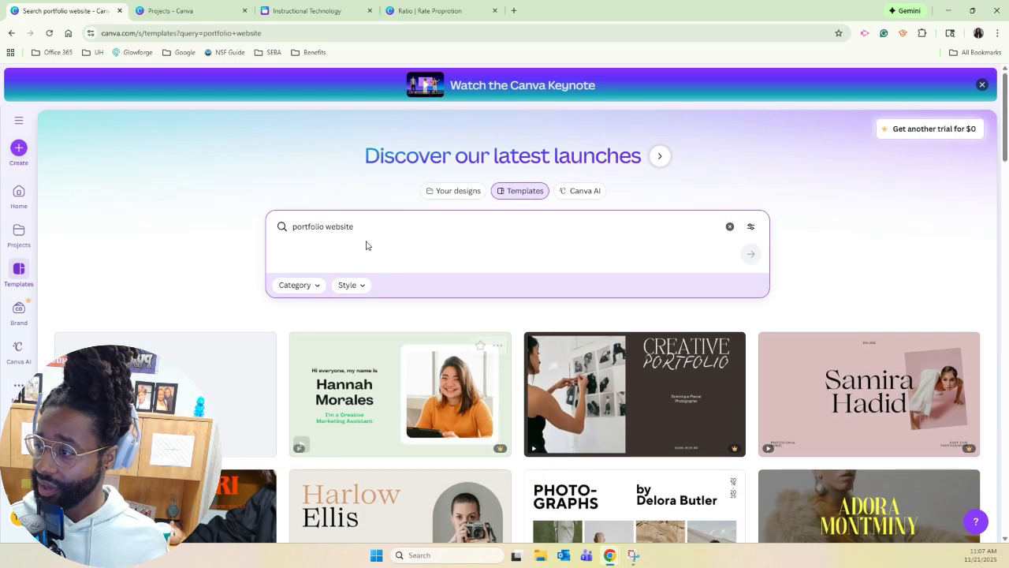
left_click(319, 287)
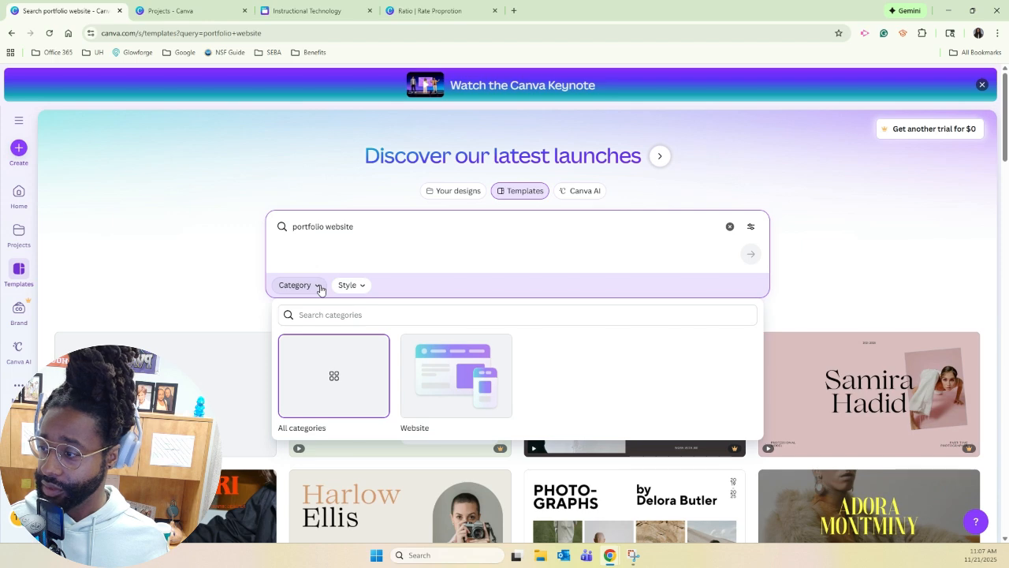
left_click(320, 287)
left_click(360, 287)
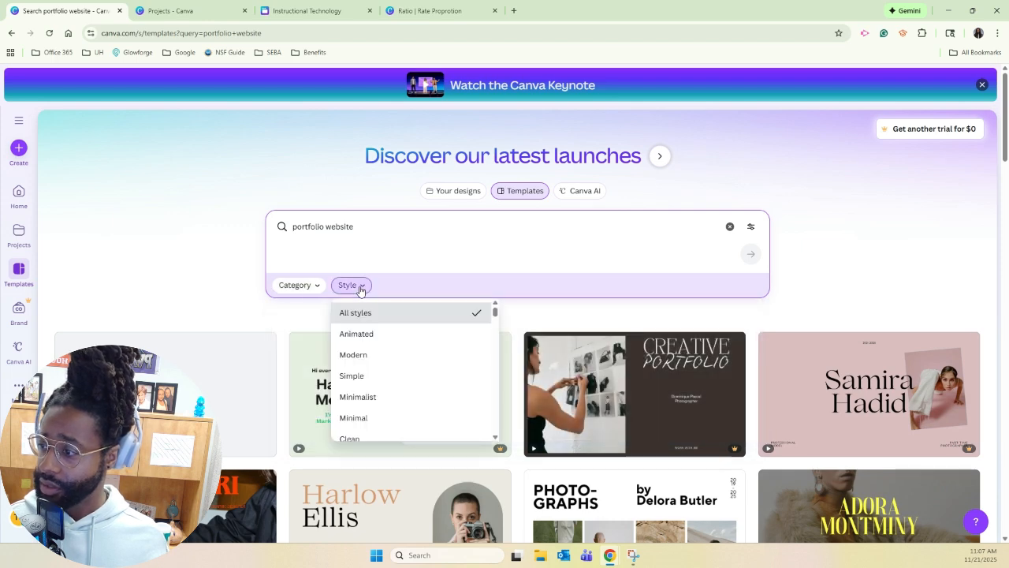
scroll(372, 362, "down", 2)
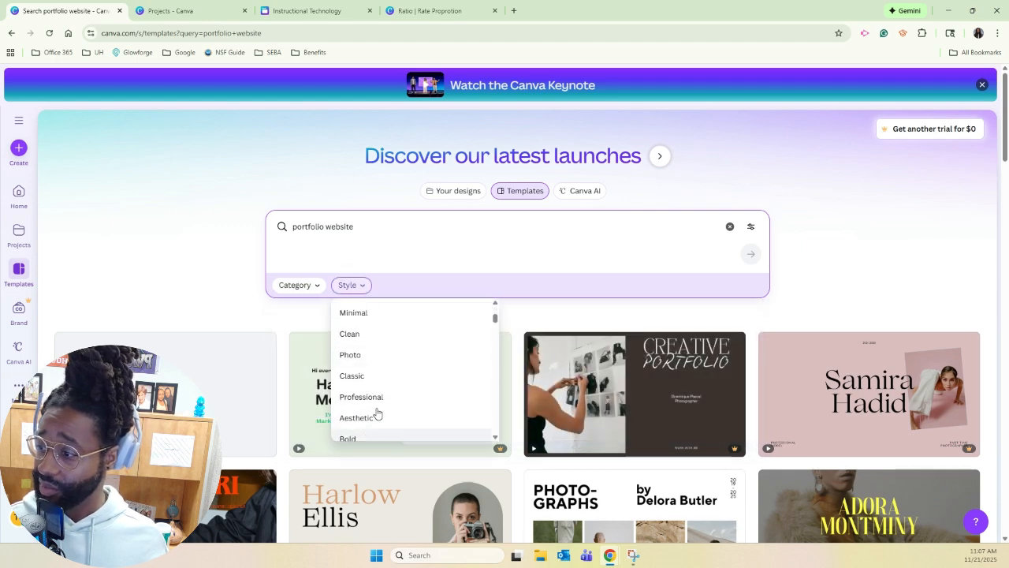
left_click(378, 396)
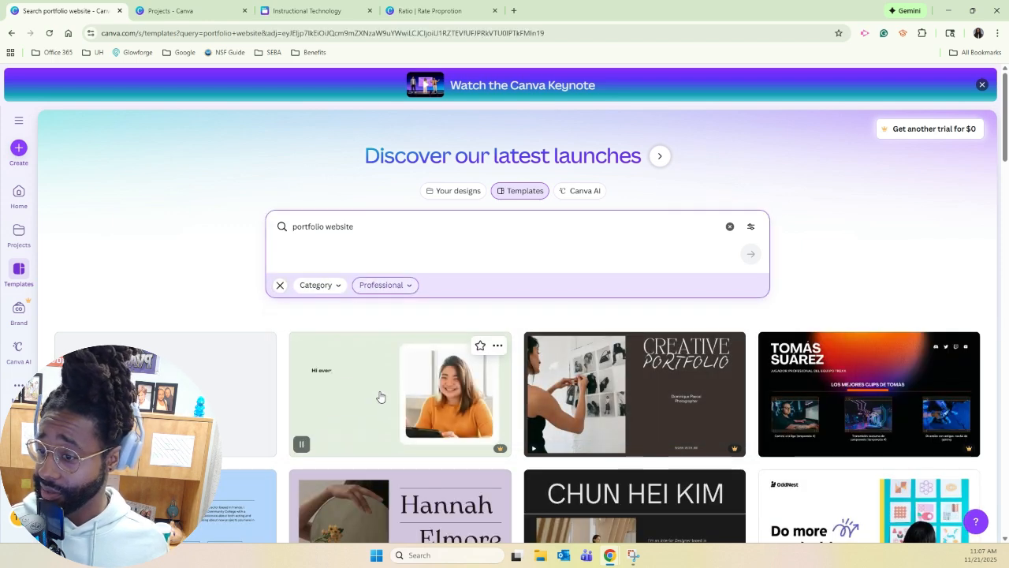
Find the Game Developer Resume Website template in black, white and grey and open it for customizing.
scroll(380, 396, "down", 2)
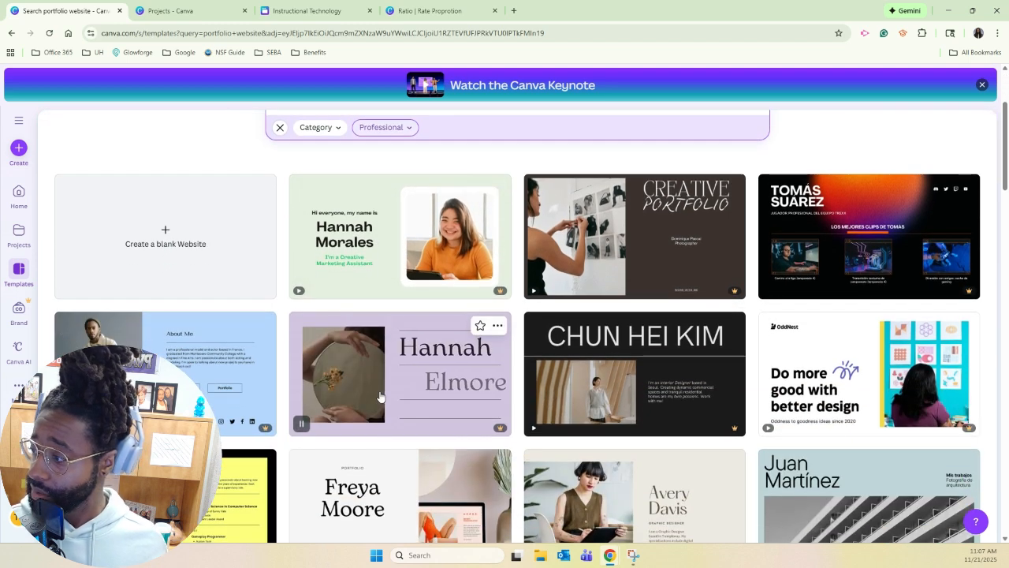
scroll(380, 397, "down", 2)
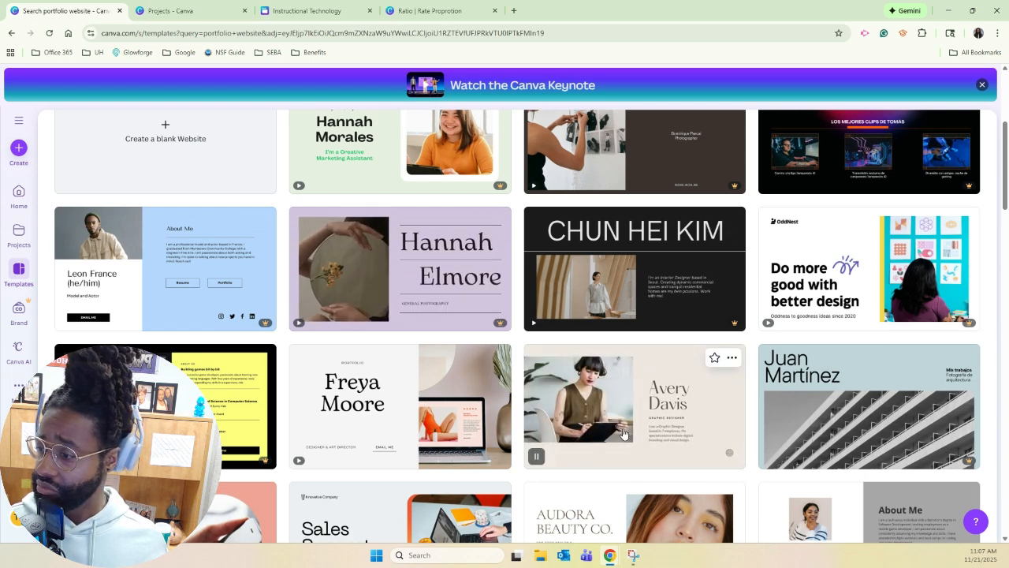
scroll(623, 432, "down", 4)
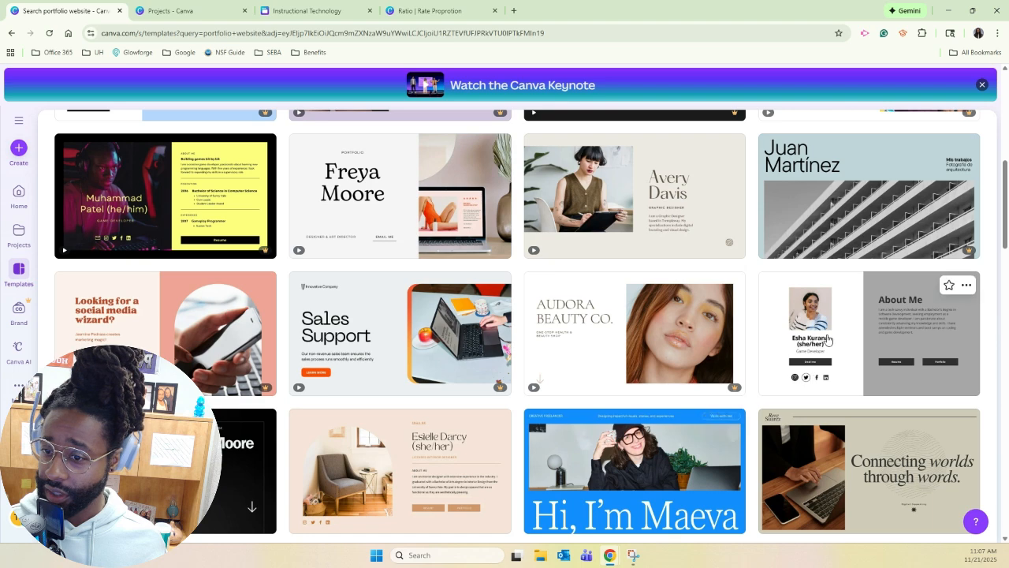
left_click(880, 340)
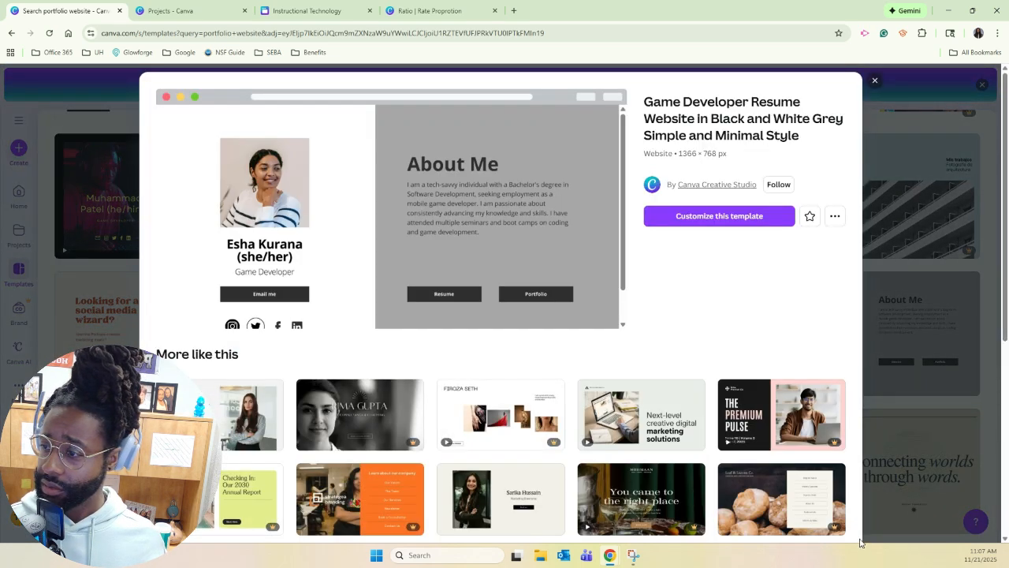
left_click(746, 224)
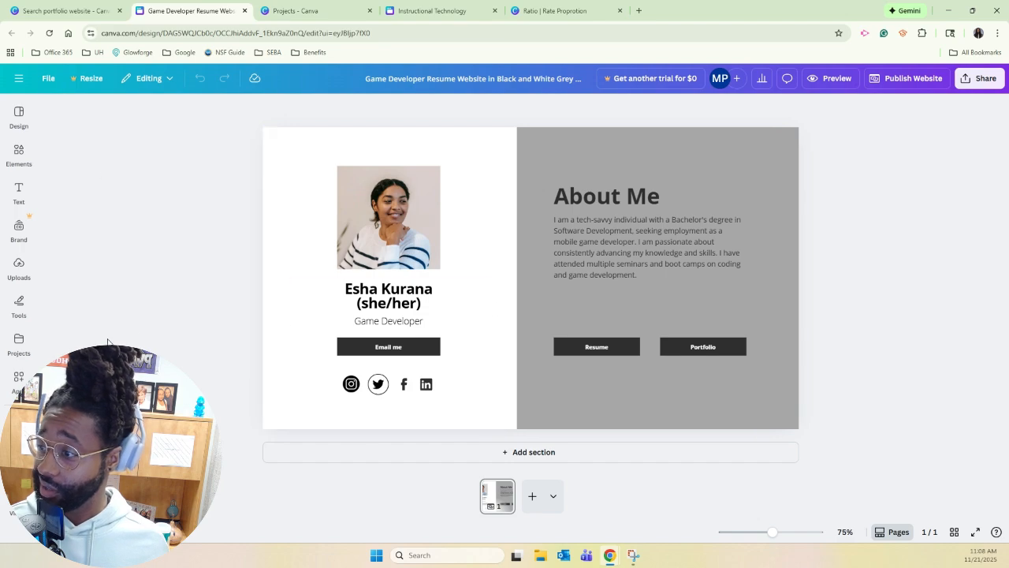
Copy the biography under About Me from the Instructional Technology e-portfolio and return to the Game Developer Resume Website design.
left_click(402, 10)
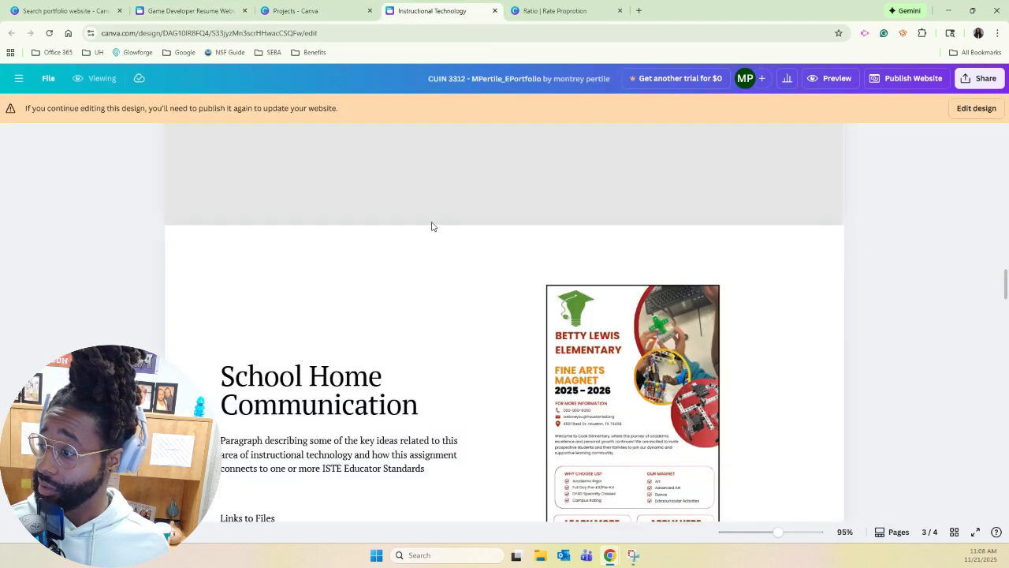
scroll(434, 231, "up", 20)
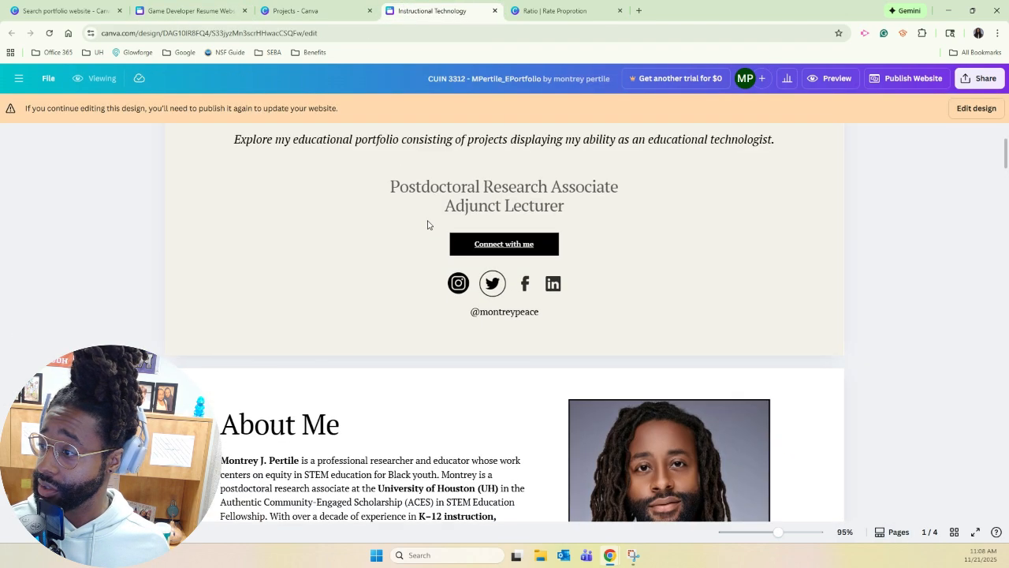
scroll(428, 225, "down", 3)
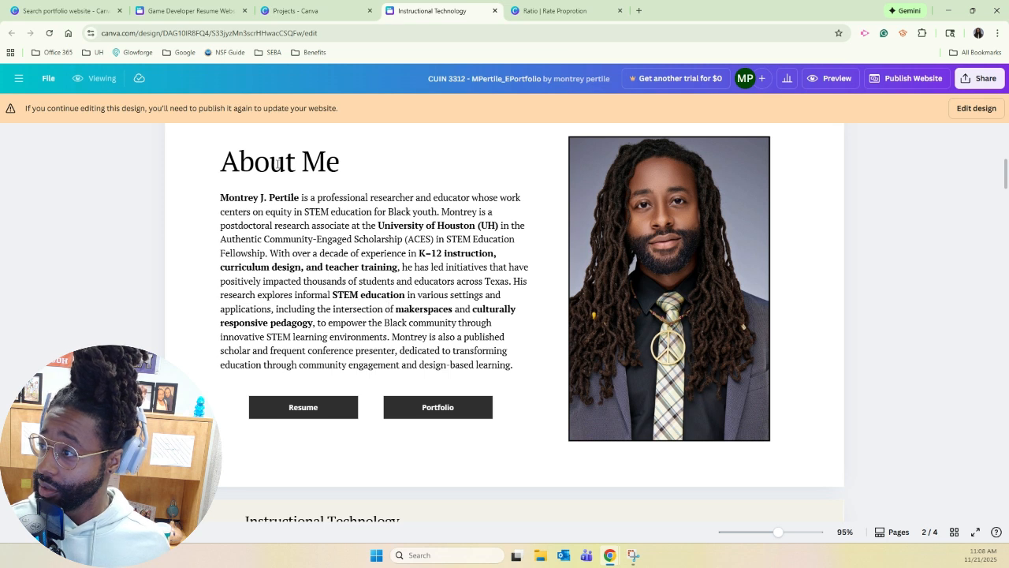
left_click_drag(516, 367, 222, 200)
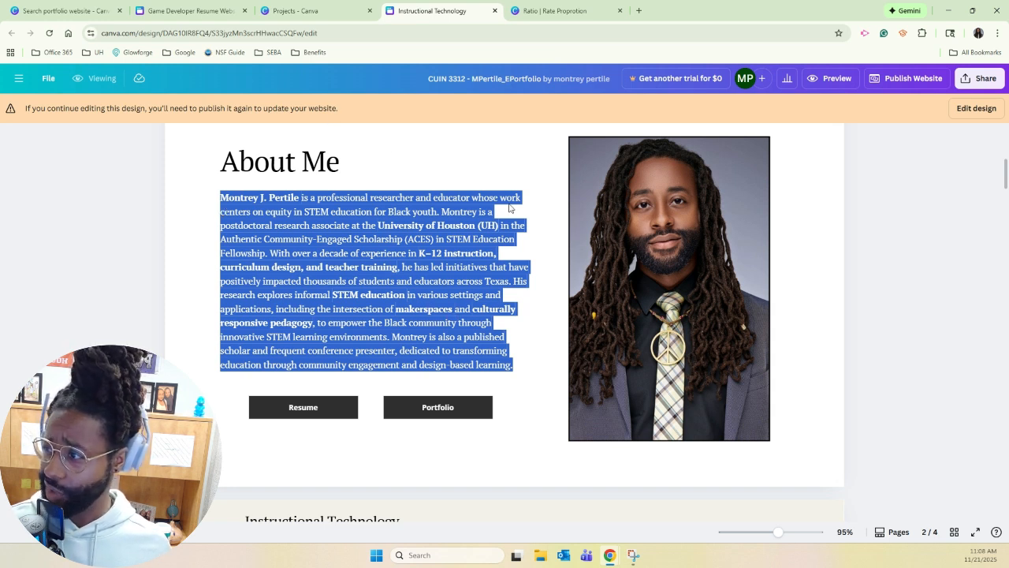
right_click(326, 260)
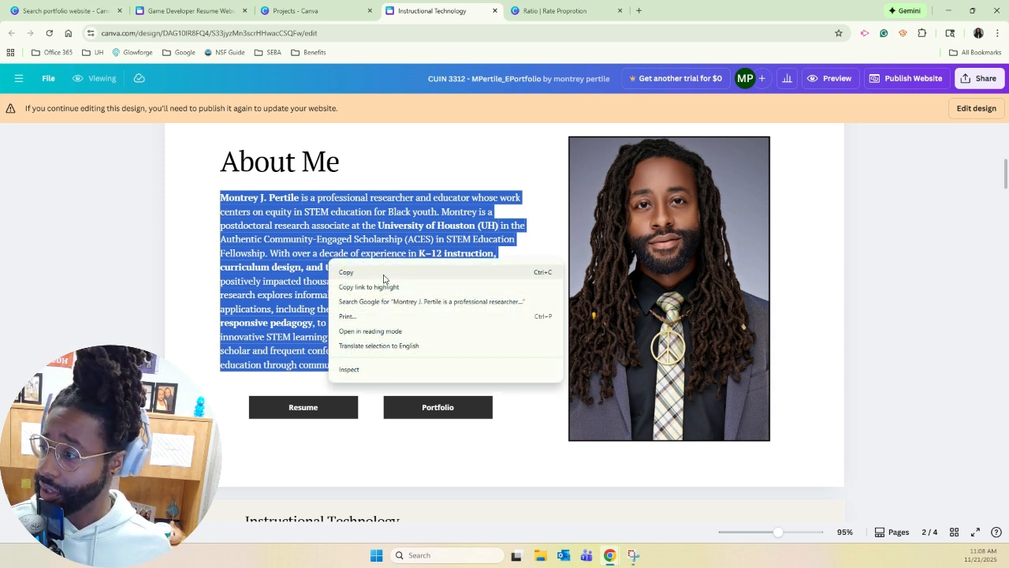
left_click(384, 266)
left_click(322, 11)
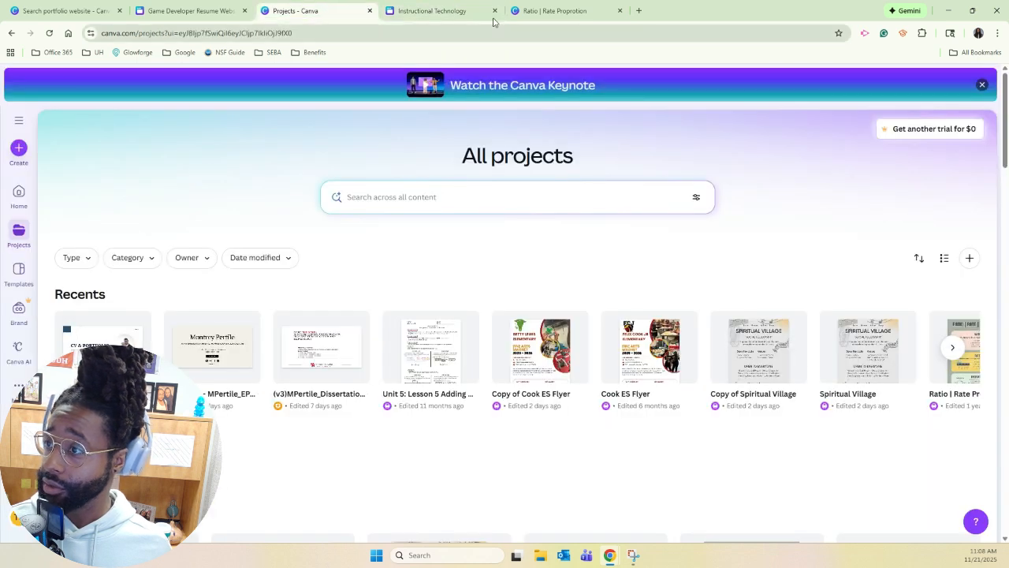
left_click(544, 11)
left_click(211, 13)
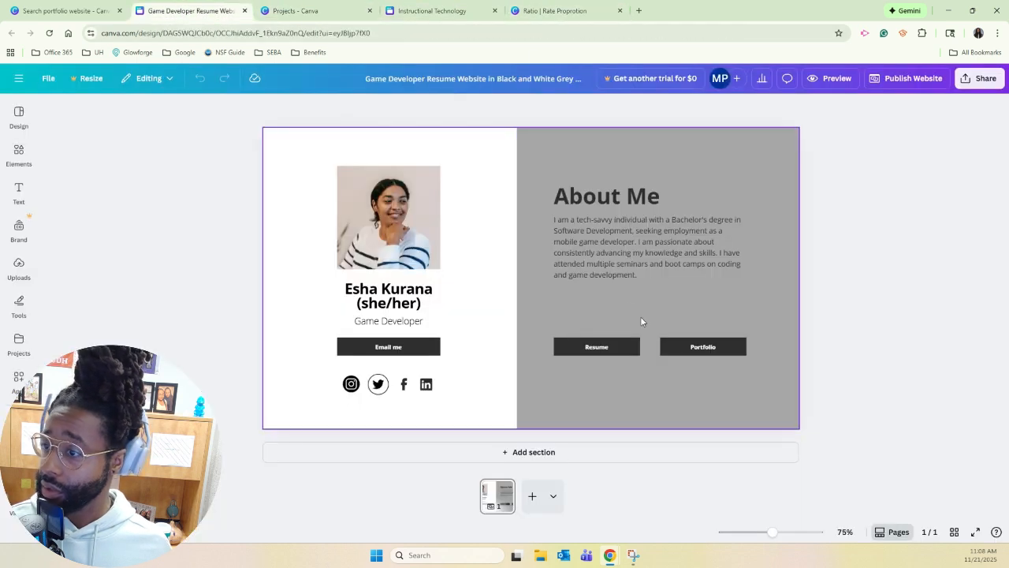
Try pasting the copied biography over the template's About Me placeholder paragraph, undoing each paste.
left_click(616, 261)
left_click(616, 261)
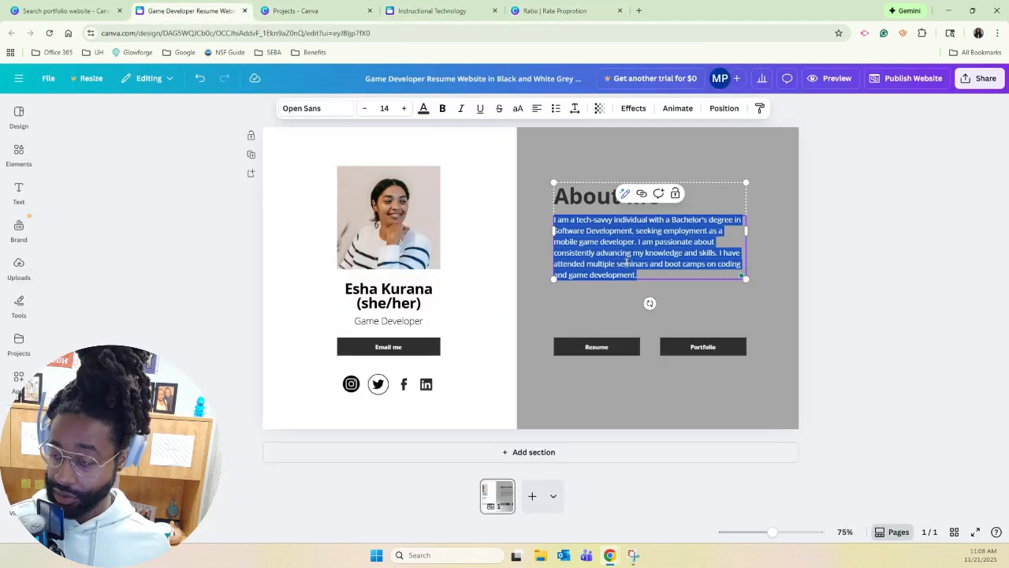
key("ctrl+v")
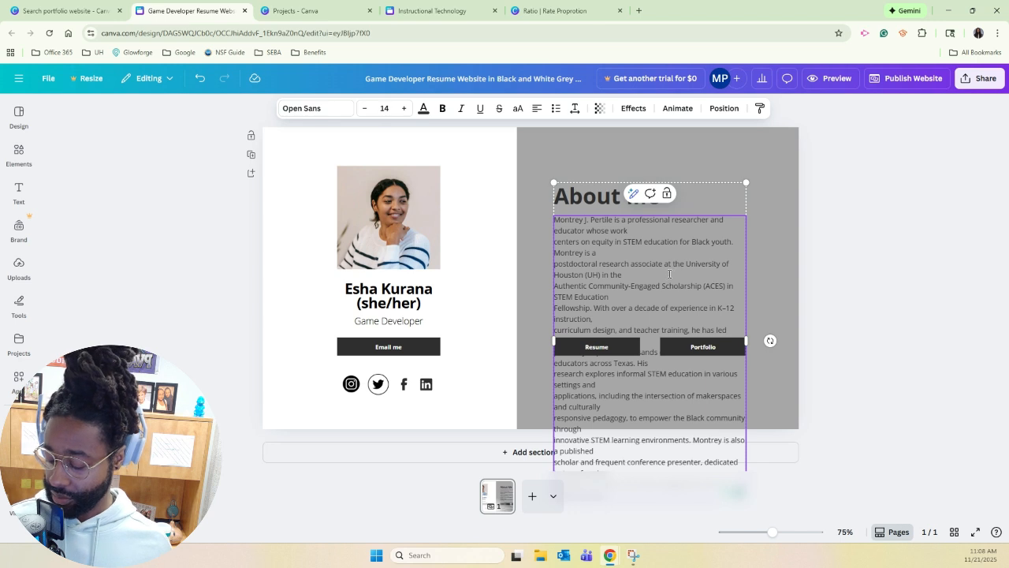
key("ctrl+z")
left_click(643, 246)
key("ctrl+a")
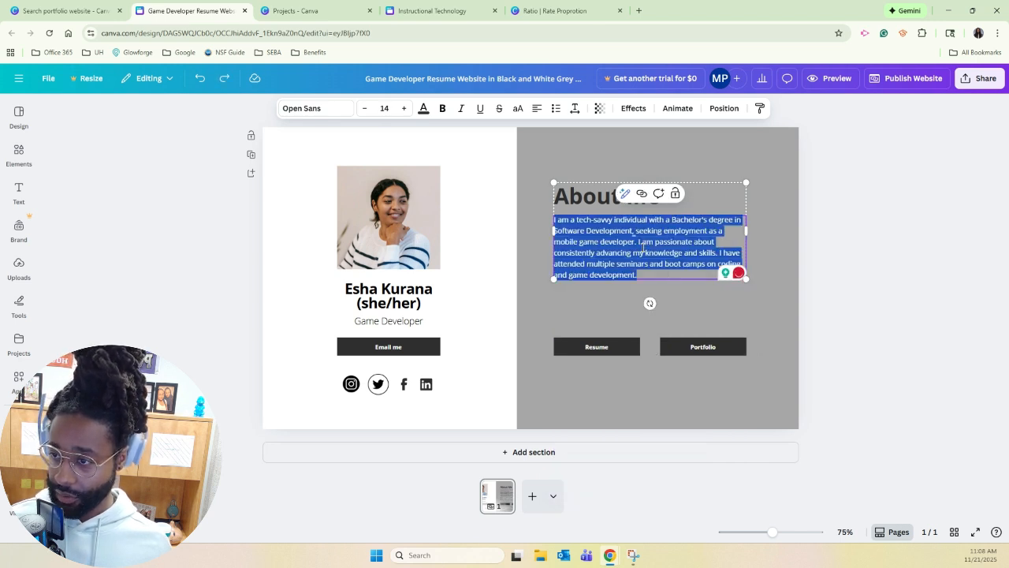
key("ctrl+v")
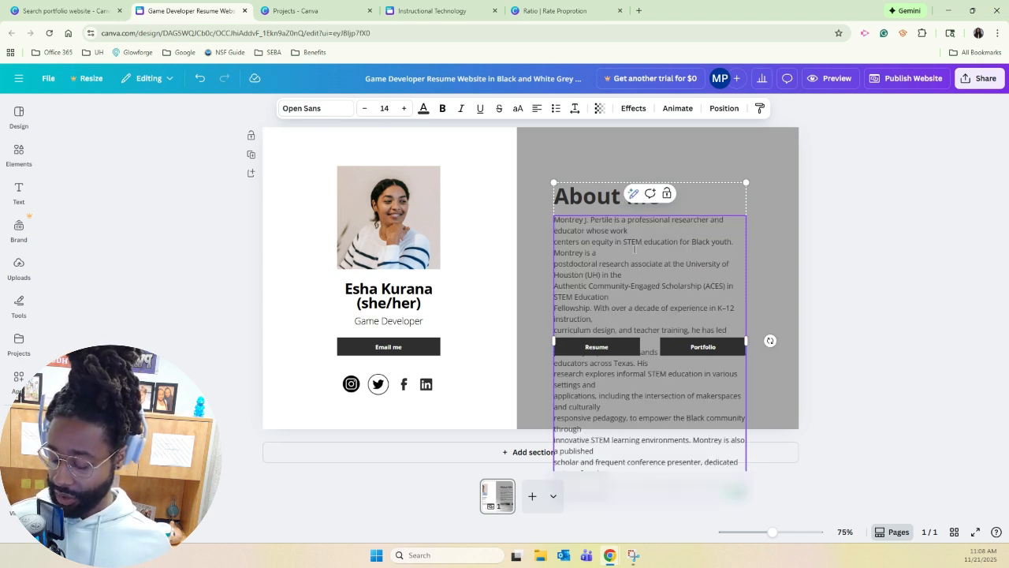
key("ctrl+z")
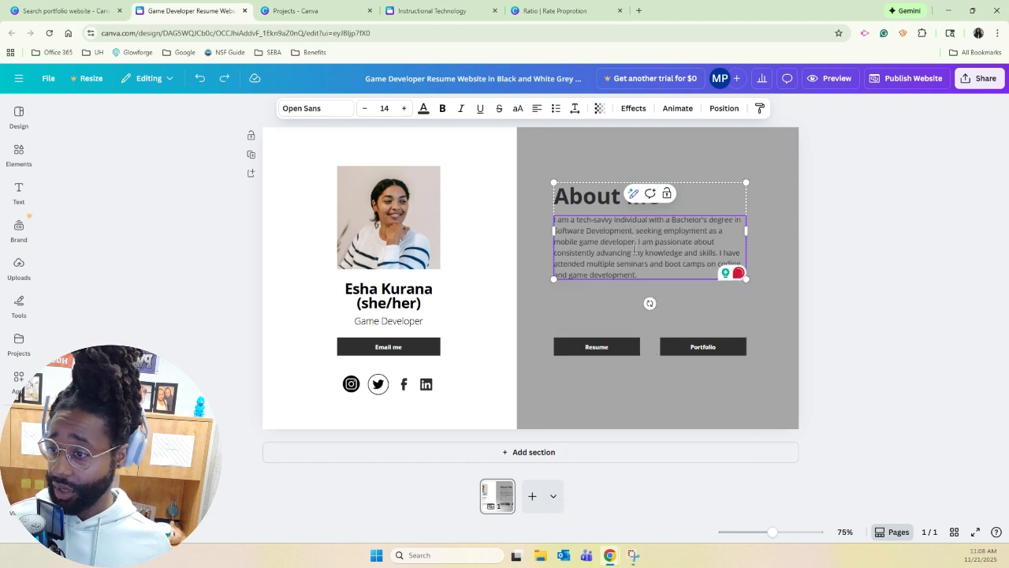
Replace all of the About Me placeholder paragraph with the copied biography.
left_click(635, 248)
key("ctrl+a")
key("ctrl+v")
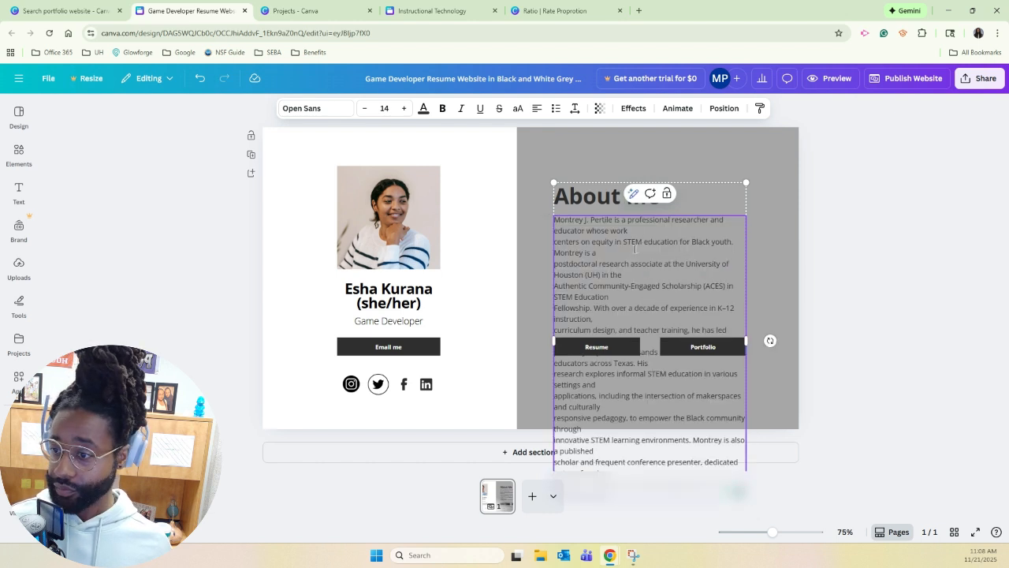
Remove the stray line breaks in the pasted biography, from its first sentence down to "responsive pedagogy".
left_click(557, 242)
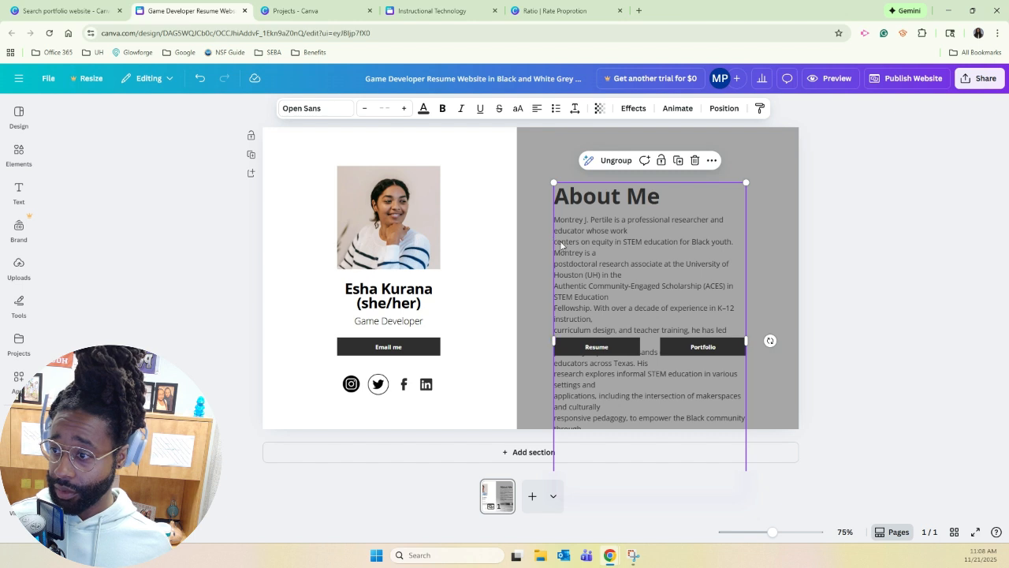
left_click(579, 245)
double_click(603, 242)
left_click(630, 233)
key("Delete")
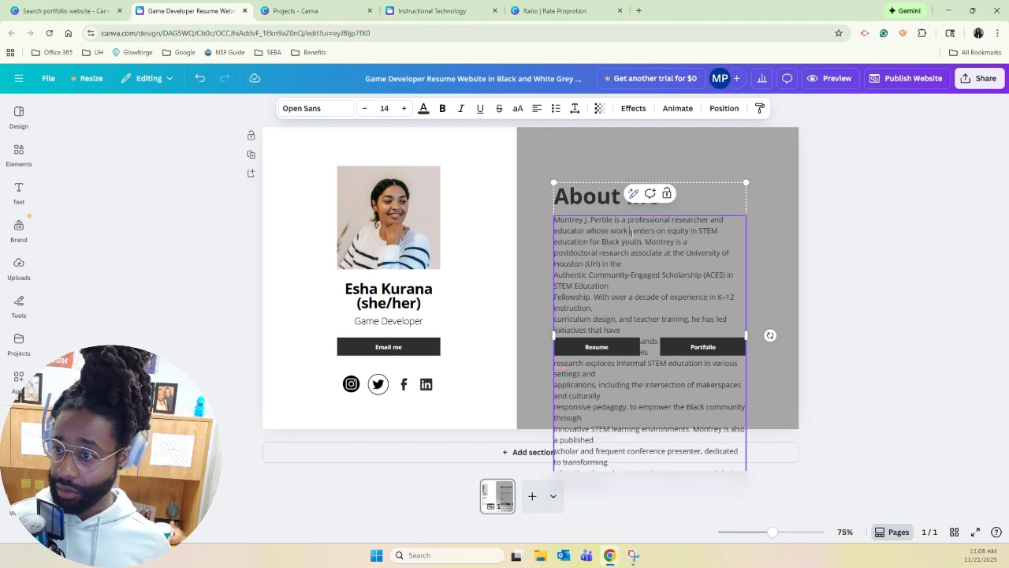
left_click(707, 241)
key("Delete")
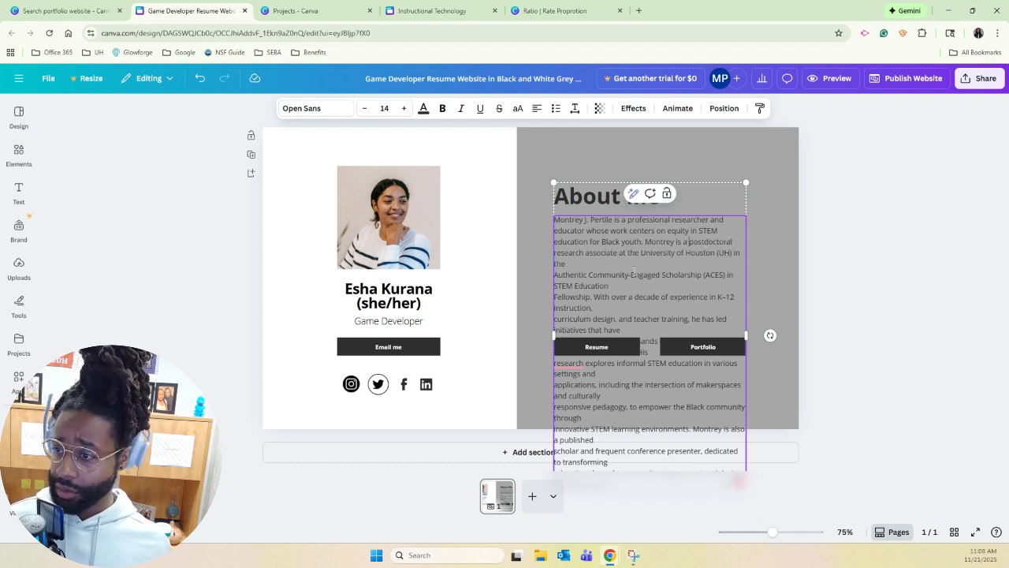
key("Delete")
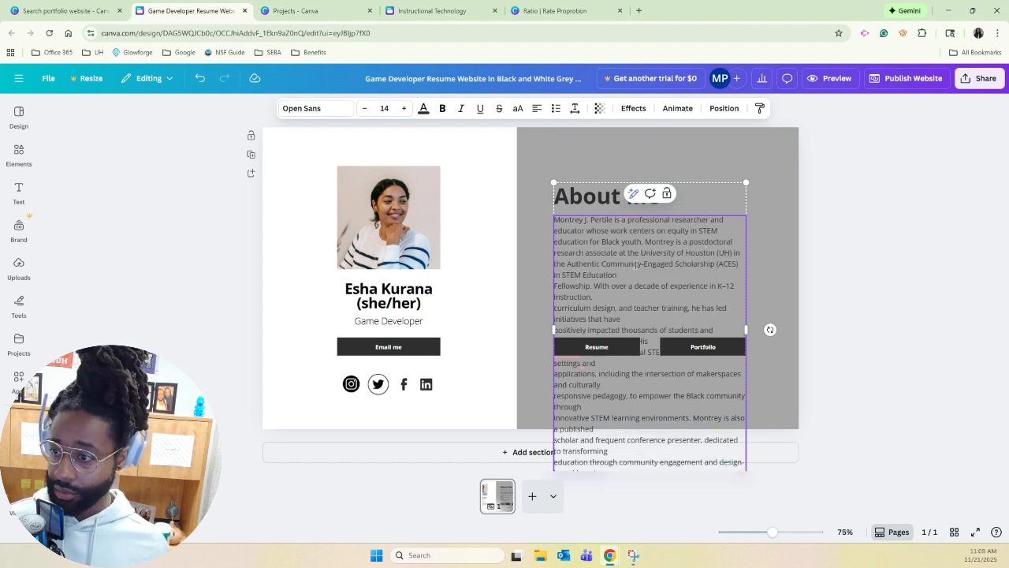
key("Delete")
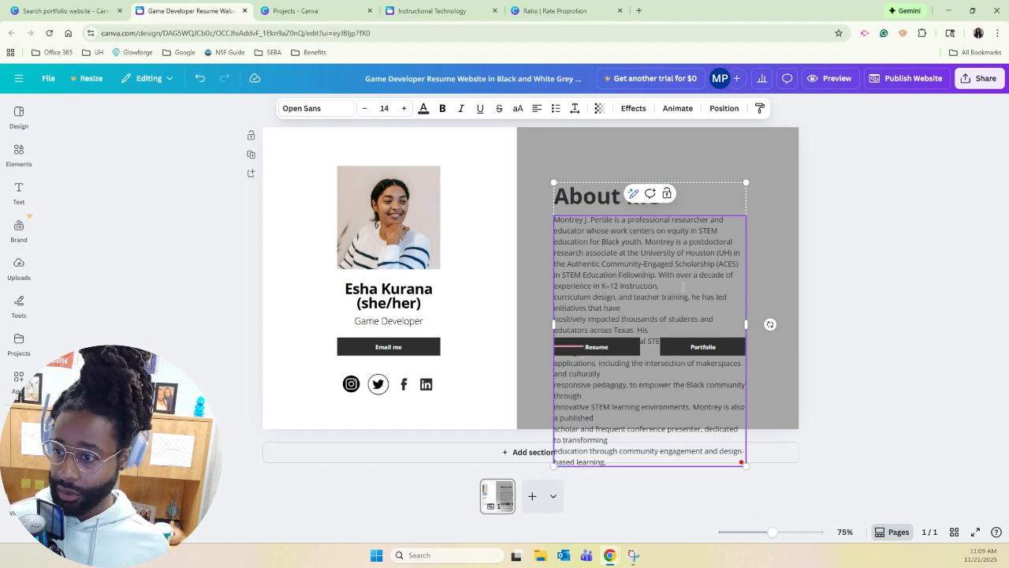
key("Delete")
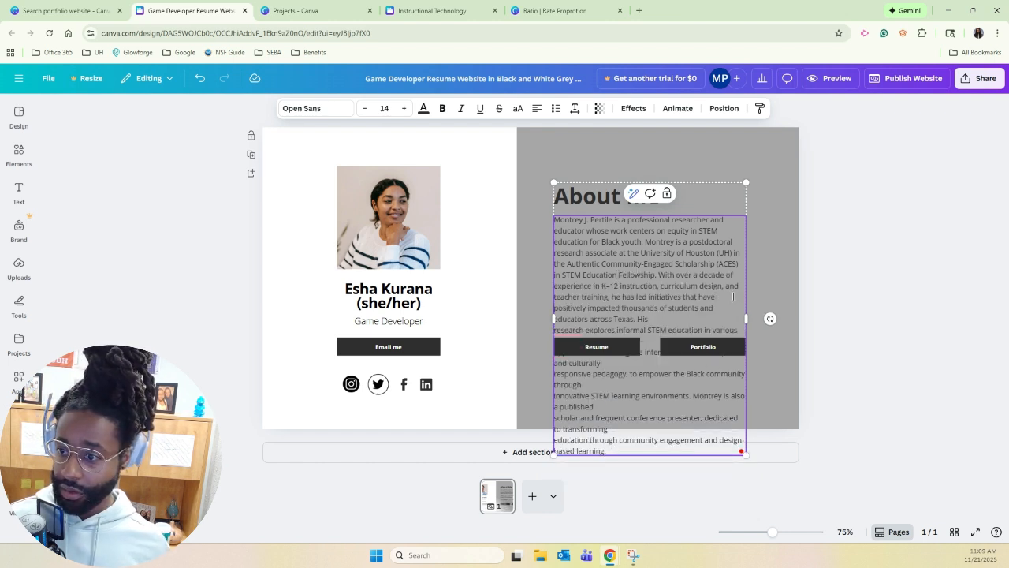
key("Delete")
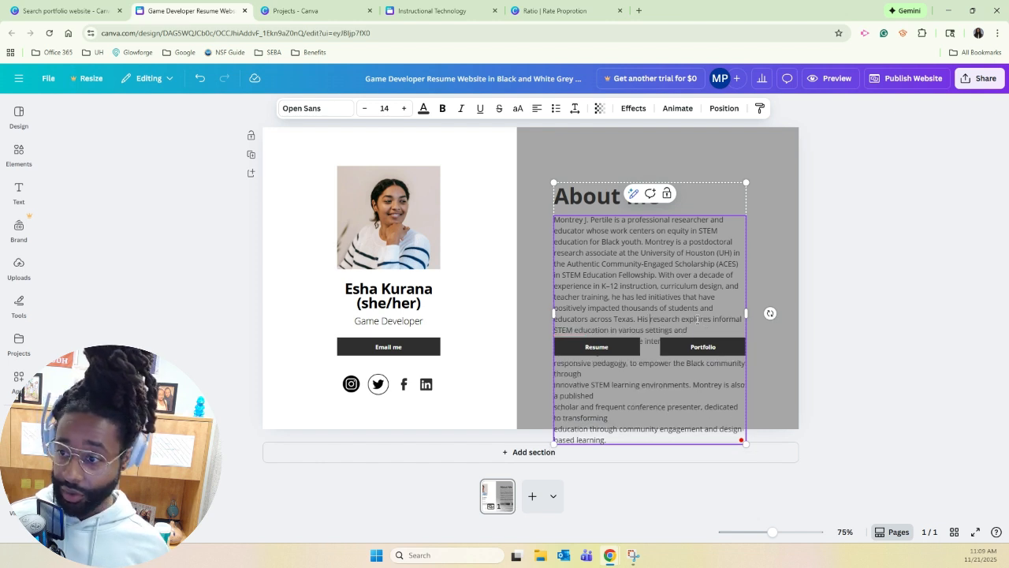
key("Delete")
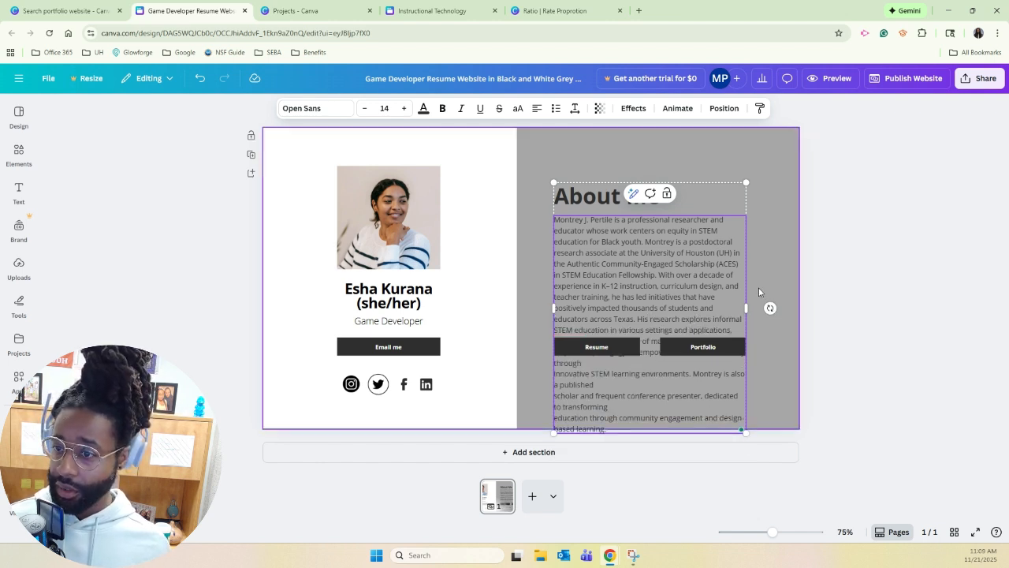
Move the About Me text group higher and remove the remaining stray line breaks from "through" to the biography's end.
left_click_drag(697, 253, 693, 201)
left_click(769, 252)
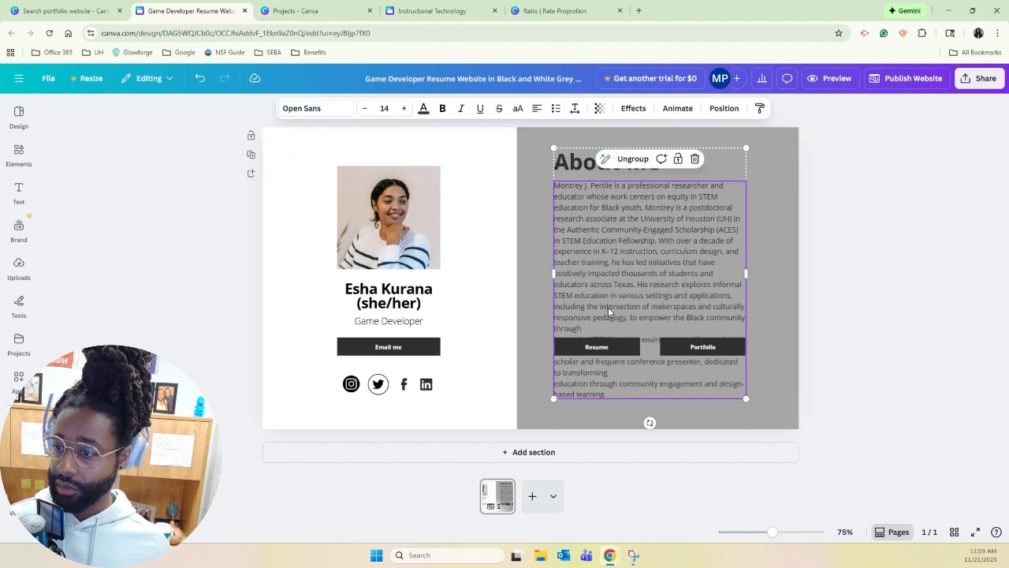
left_click(598, 330)
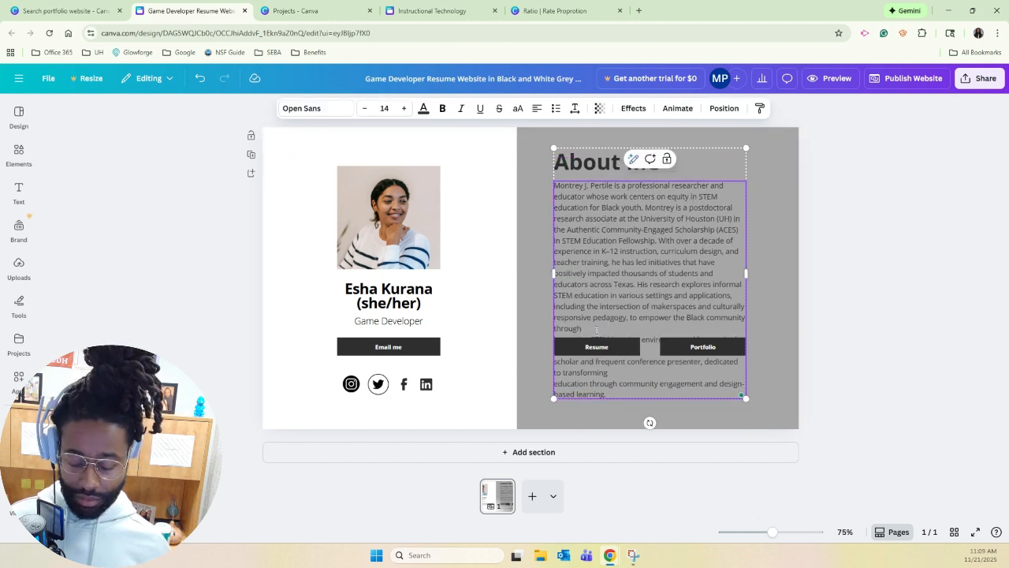
key("Delete")
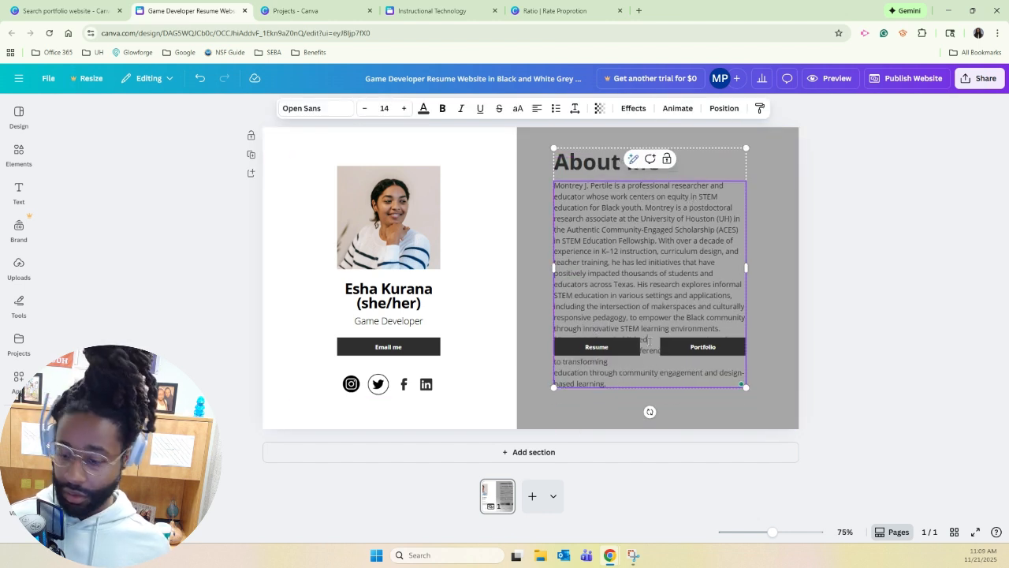
key("Delete")
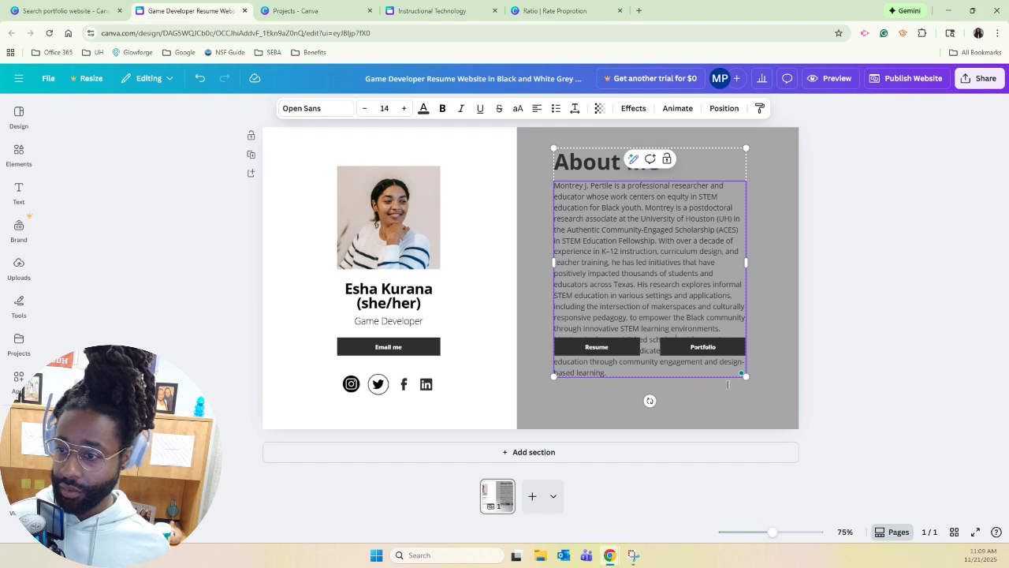
Move the Resume and Portfolio buttons together to below the biography and fit the About Me text group above them.
left_click(686, 347)
left_click_drag(685, 350, 689, 299)
left_click(716, 352)
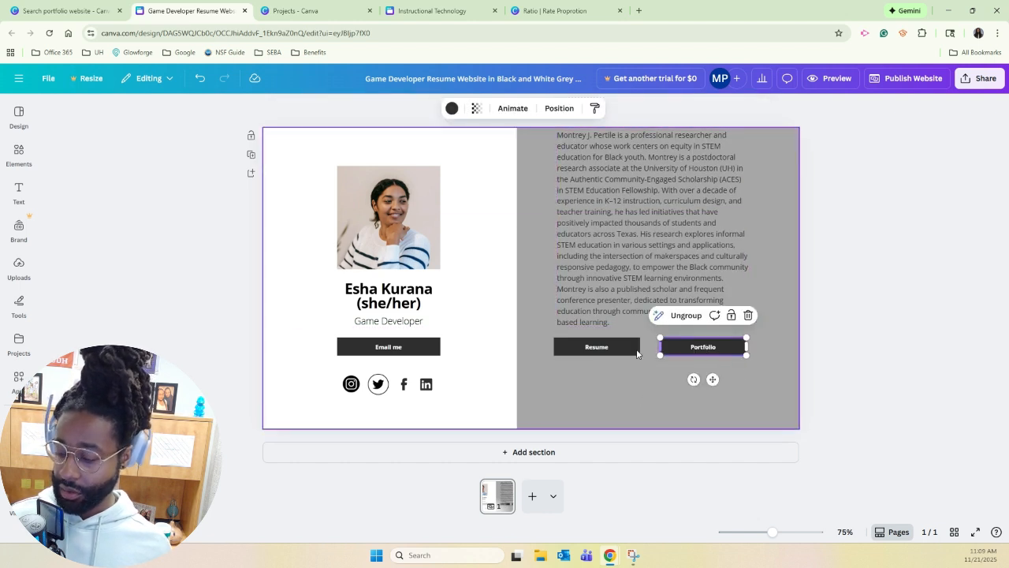
left_click(597, 349, "shift")
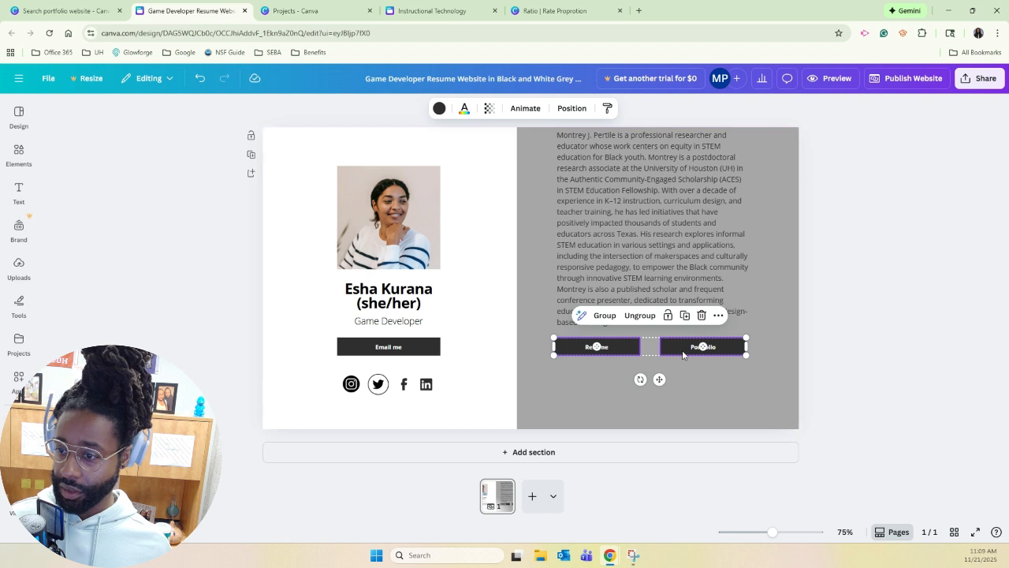
left_click_drag(683, 353, 684, 392)
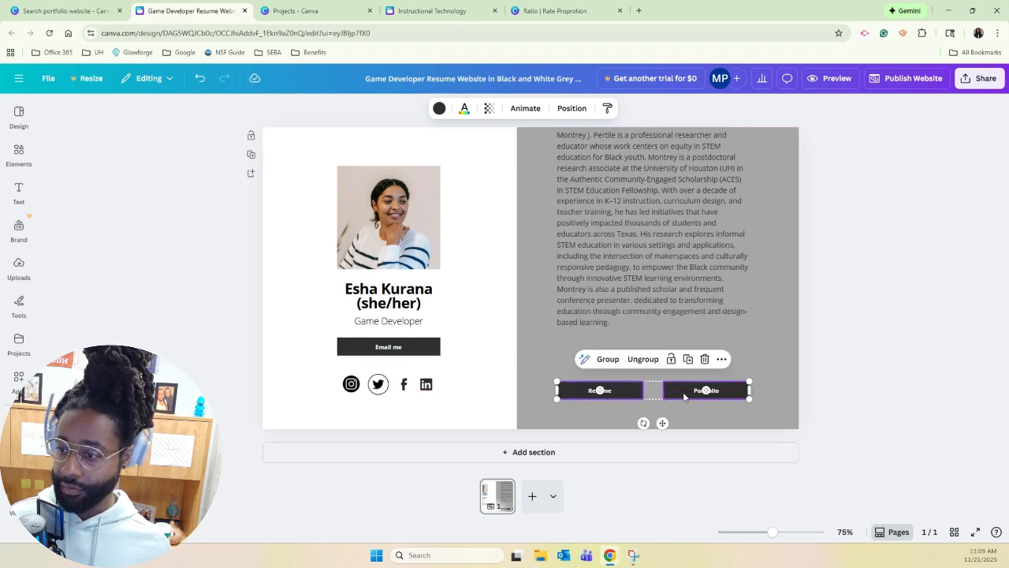
left_click_drag(661, 264, 662, 305)
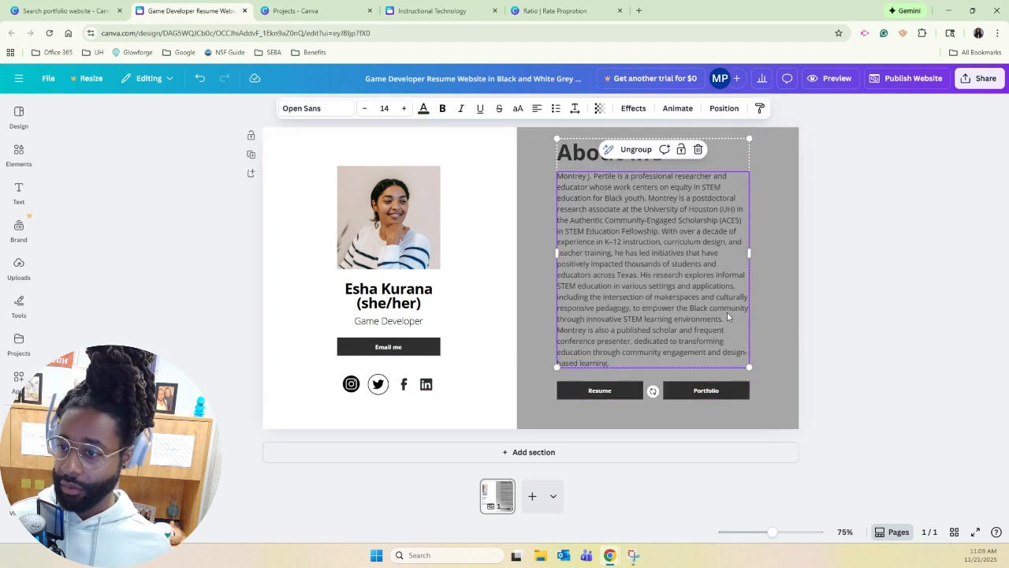
left_click(868, 306)
Replace the placeholder name under the photo with the portfolio owner's full name and delete the "(she/her)" pronouns.
double_click(412, 304)
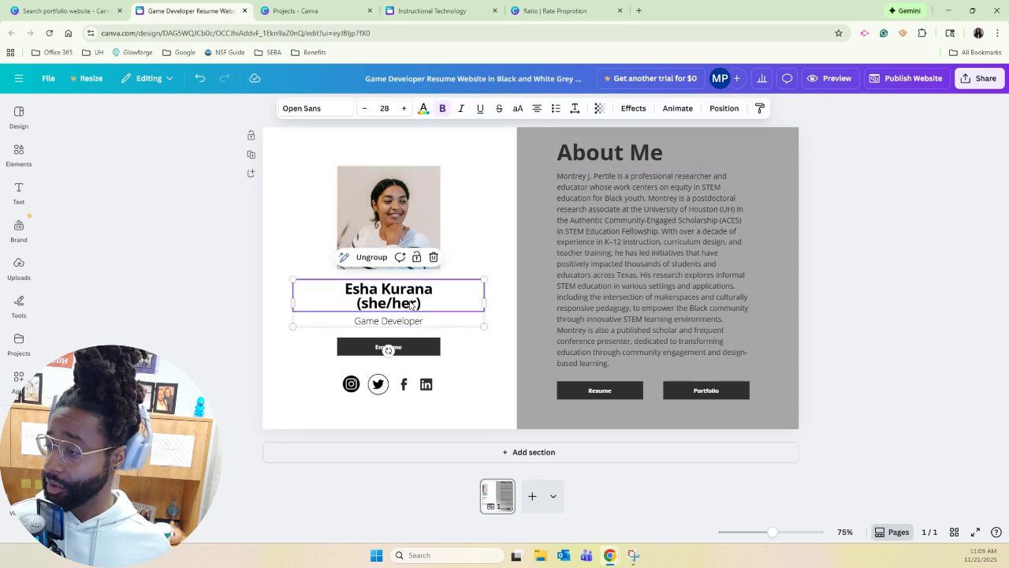
left_click(414, 292)
left_click_drag(427, 303, 328, 267)
double_click(379, 289)
triple_click(379, 289)
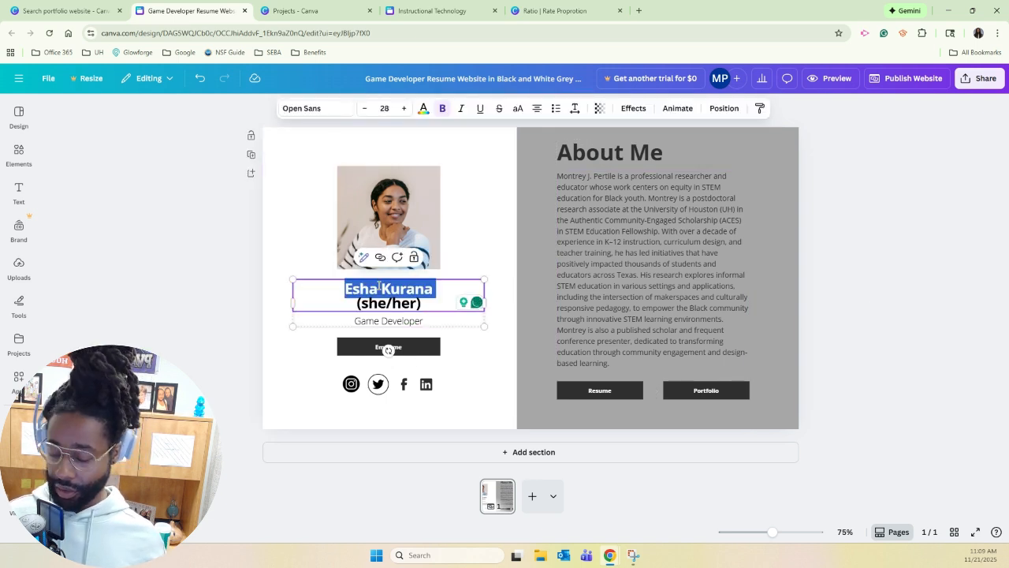
type("Montrey")
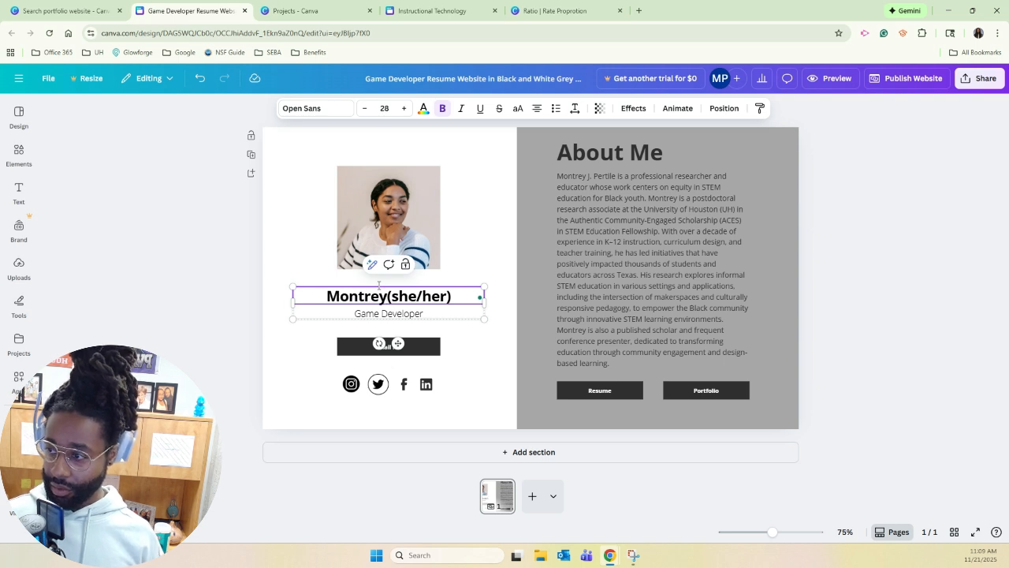
type(" Pertile")
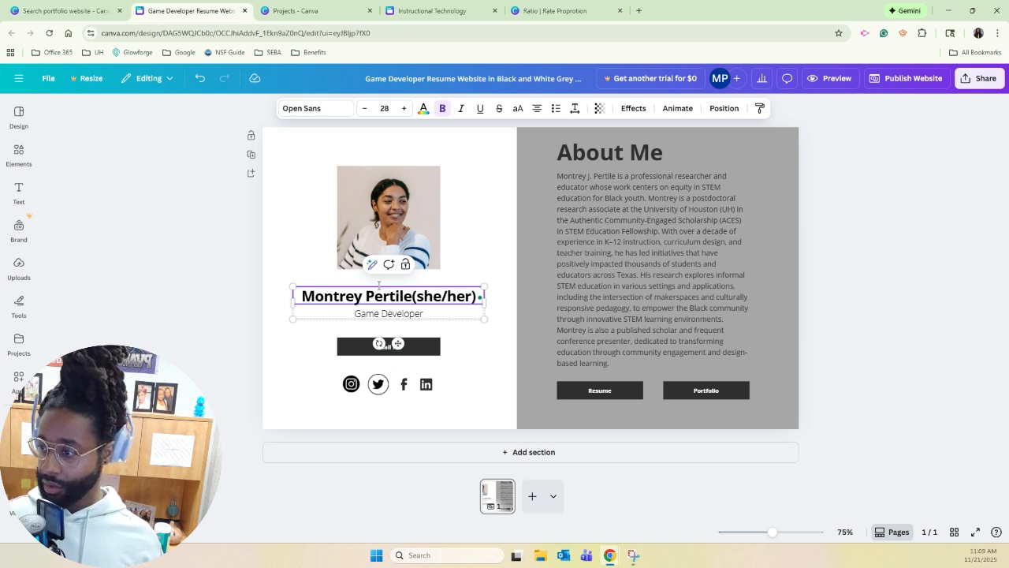
key("Delete")
key("Delete")
key("Delete")
key("Delete")
key("Delete")
key("Delete")
key("Delete")
key("Delete")
key("Delete")
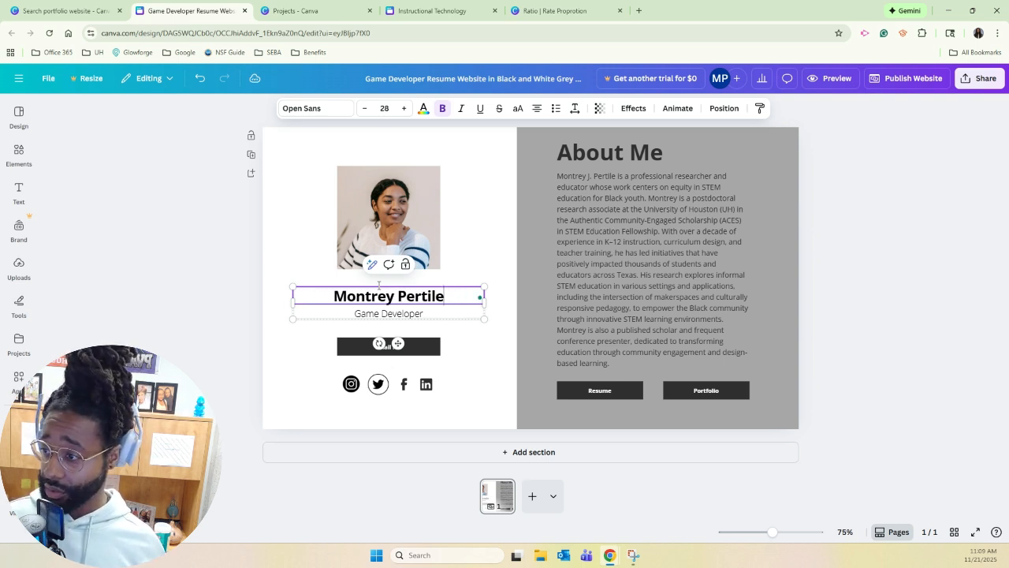
Replace the "Game Developer" subtitle with "Professional Education and Researcher".
double_click(397, 313)
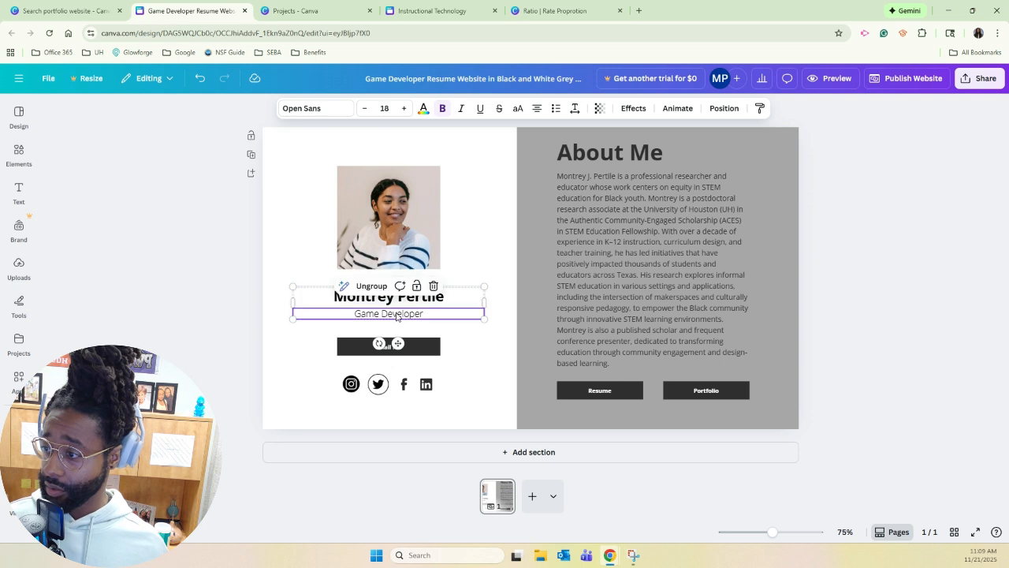
type("Professional")
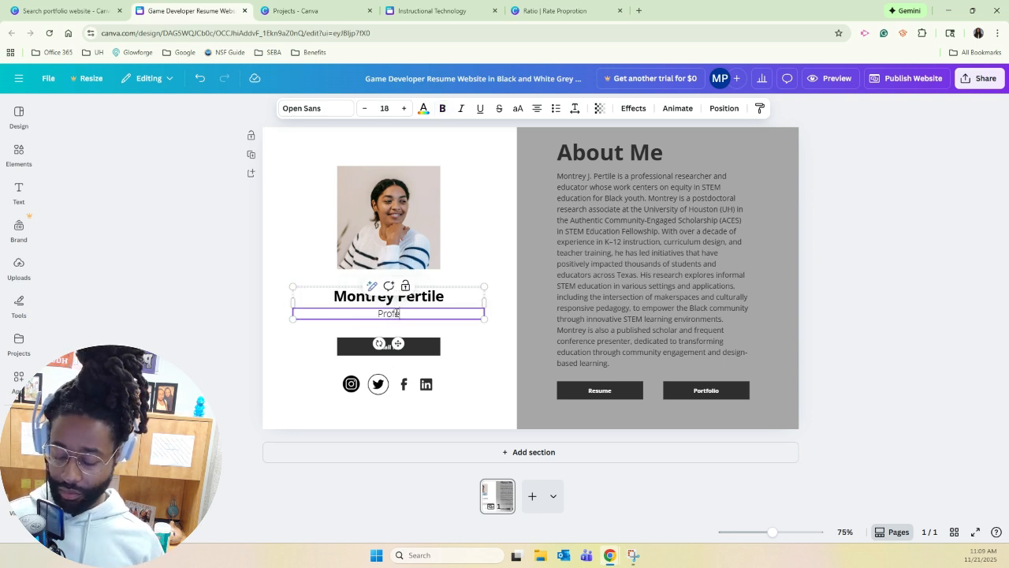
type(" Educ")
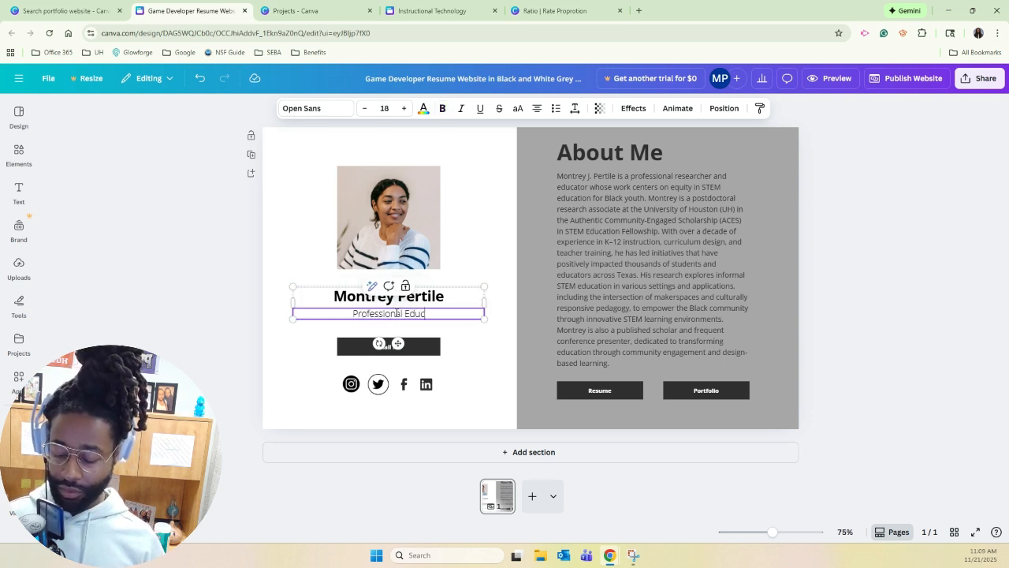
type("ation and Researcher")
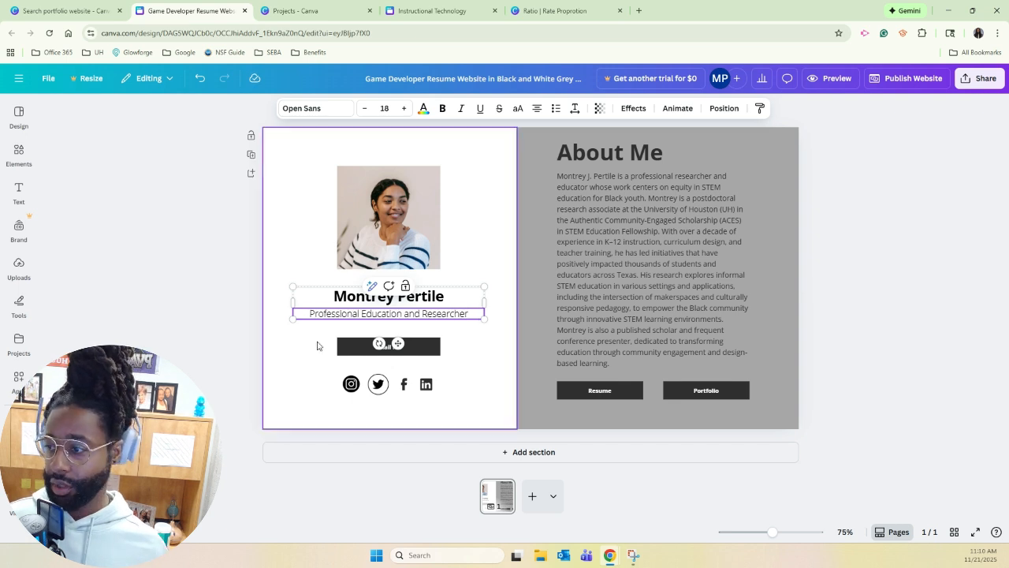
left_click(307, 403)
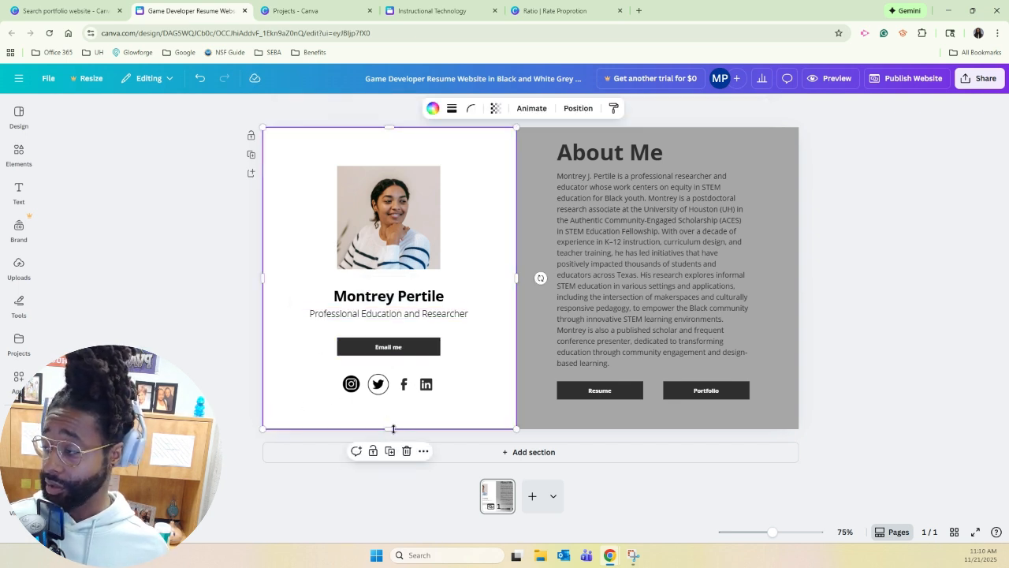
Replace the template's profile photo with the portfolio owner's headshot from the uploaded images.
left_click(19, 268)
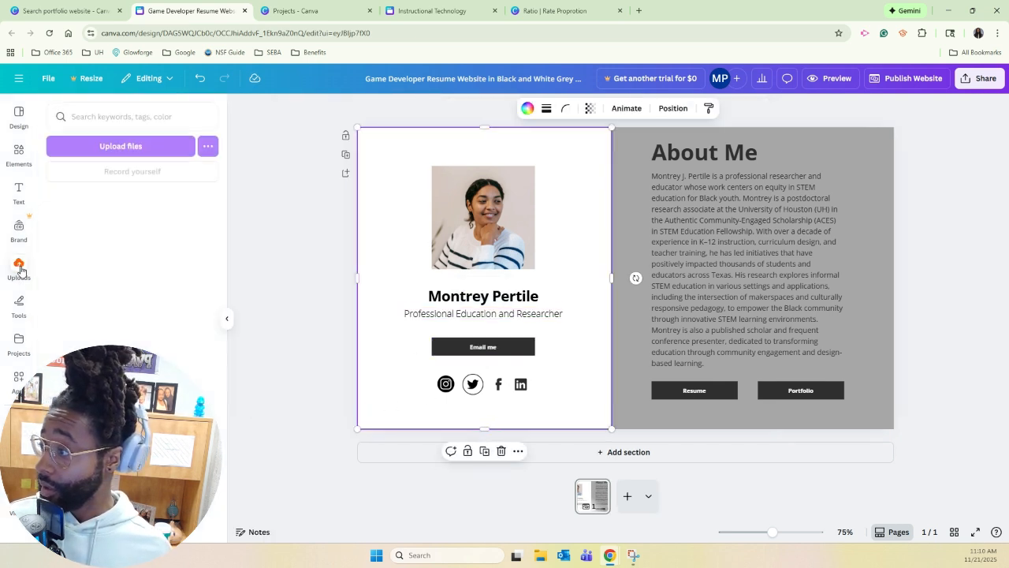
scroll(129, 315, "down", 15)
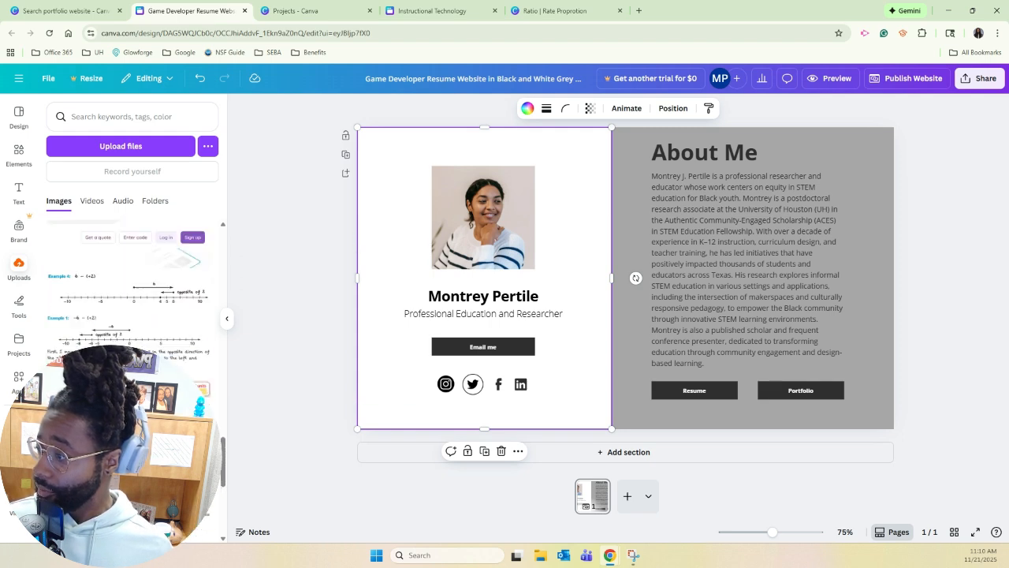
scroll(129, 315, "down", 1)
left_click_drag(80, 331, 483, 217)
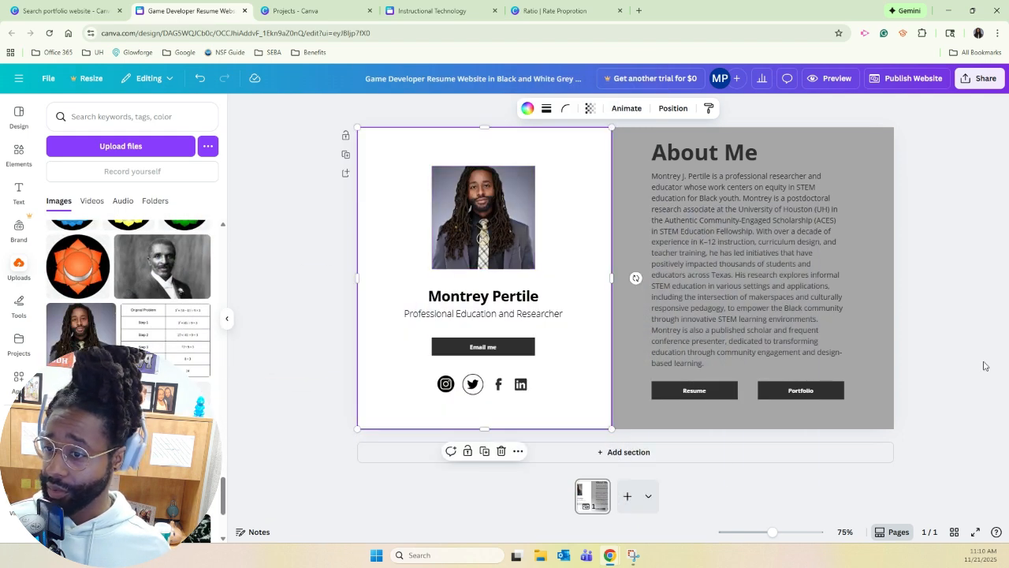
left_click(955, 323)
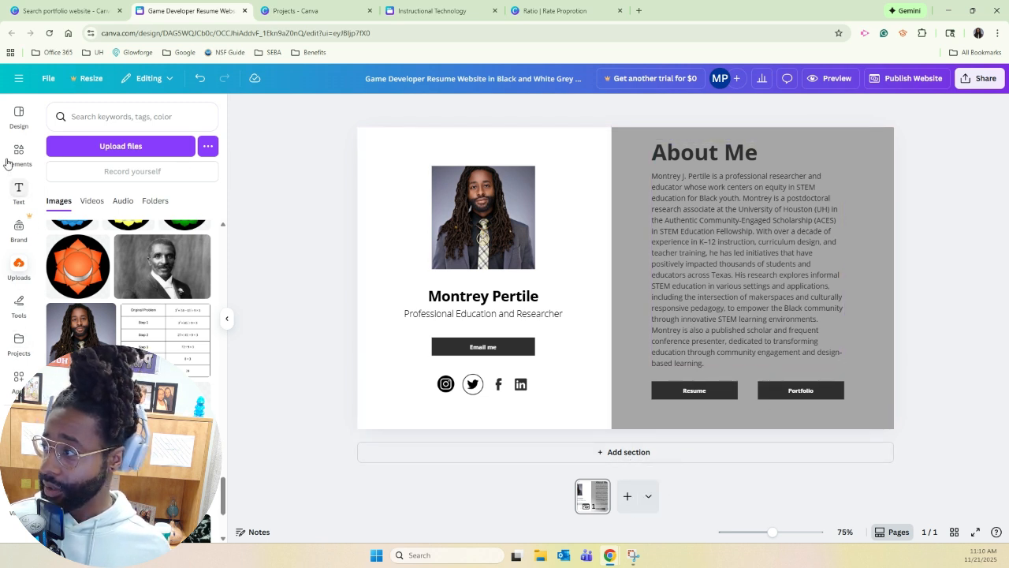
Open the recently used template "Sales & Marketing Resume Website in Beige Black Clean Lines Style" and look through its sections.
left_click(17, 115)
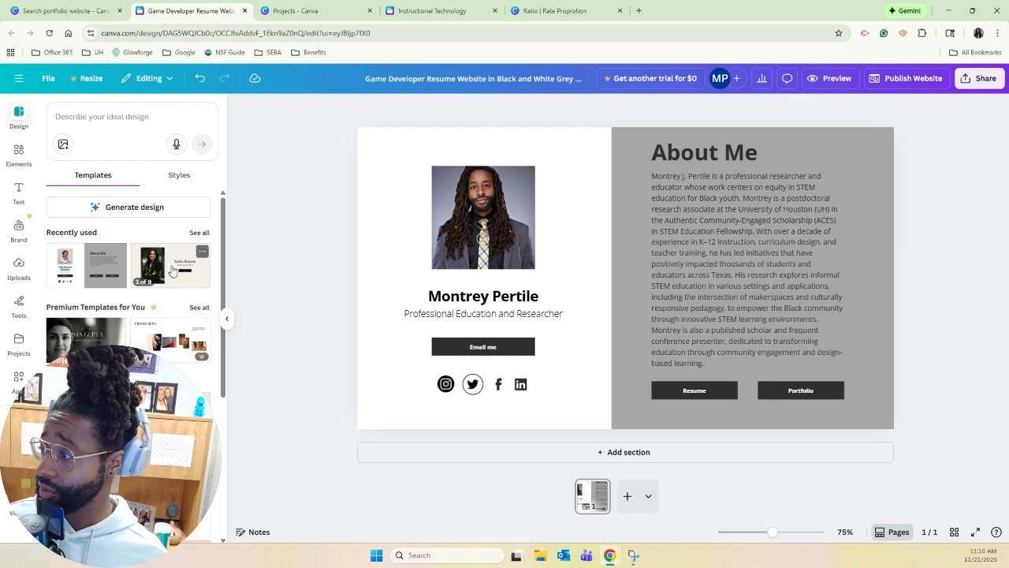
left_click(202, 253)
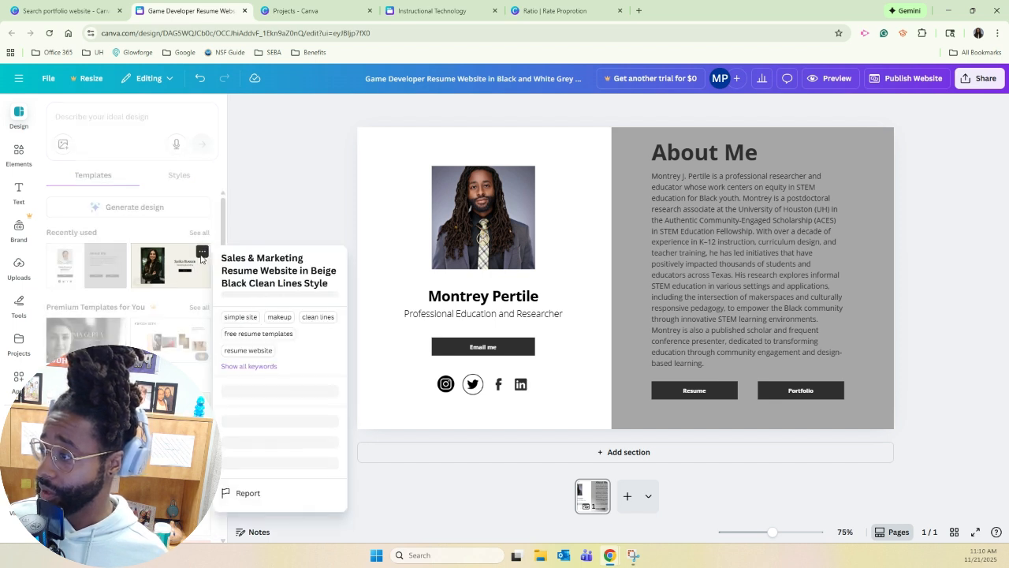
left_click(191, 261)
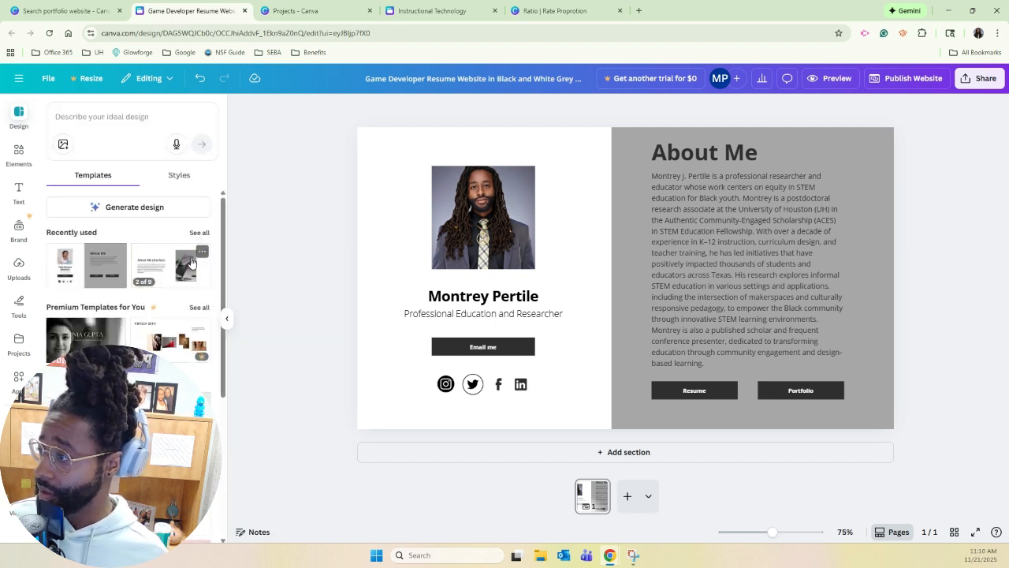
left_click(181, 266)
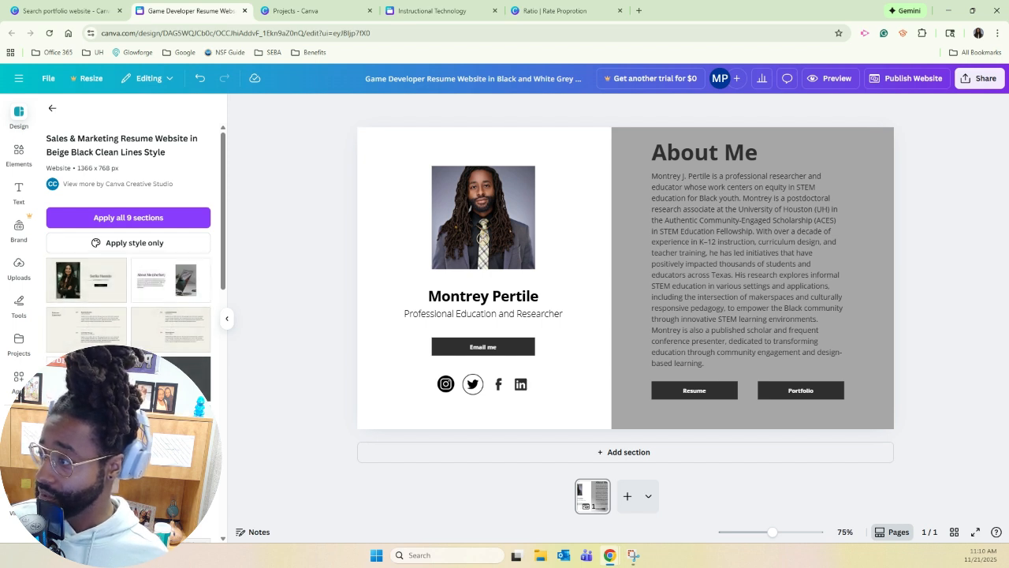
scroll(127, 253, "down", 2)
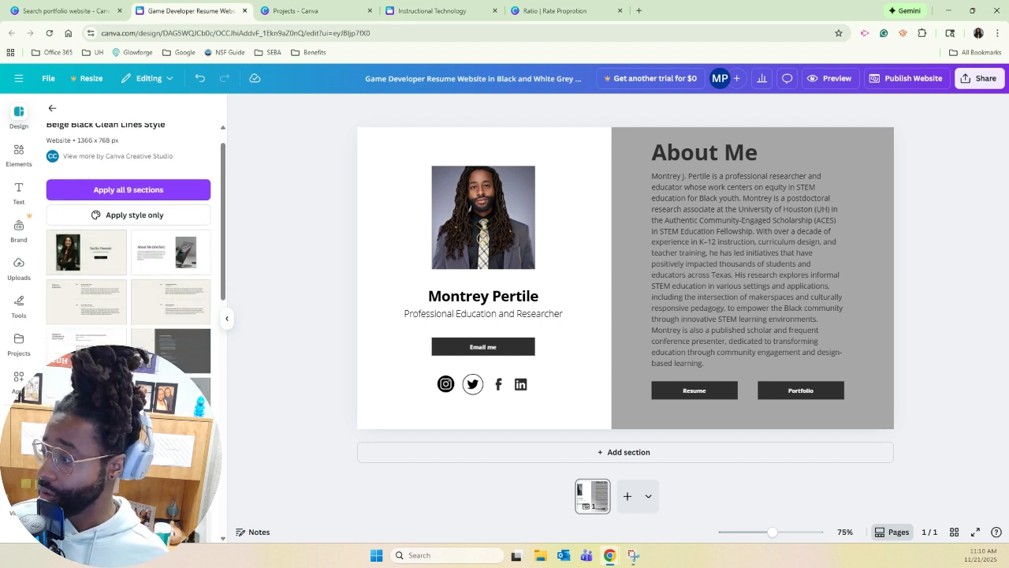
scroll(128, 252, "up", 2)
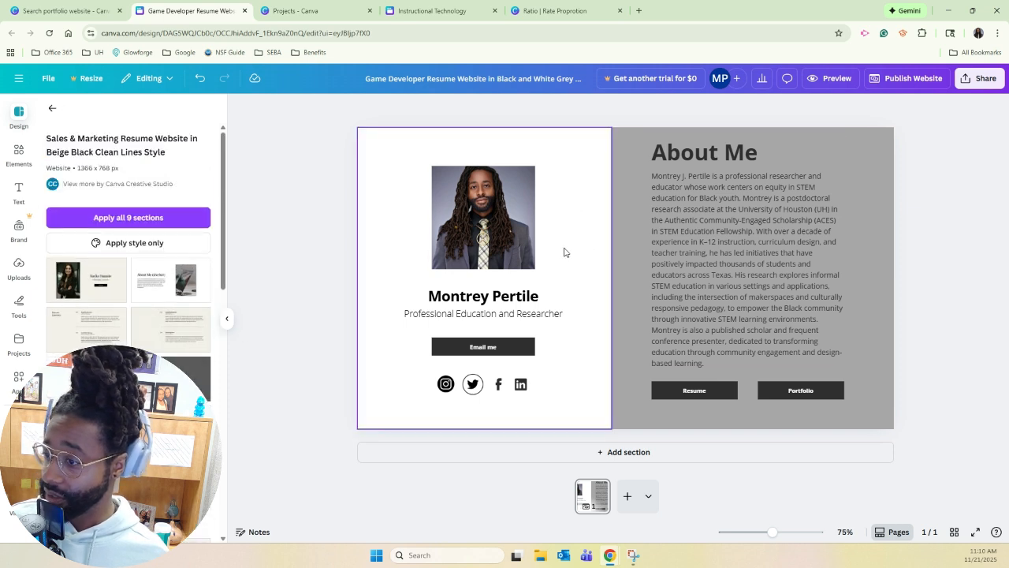
Add a blank second page to the website.
left_click(649, 491)
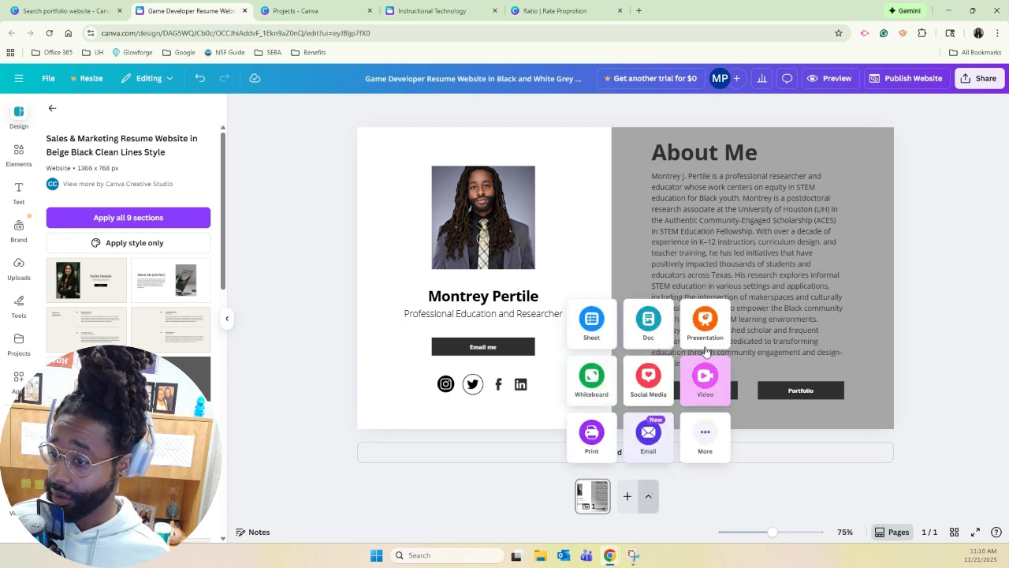
left_click(628, 507)
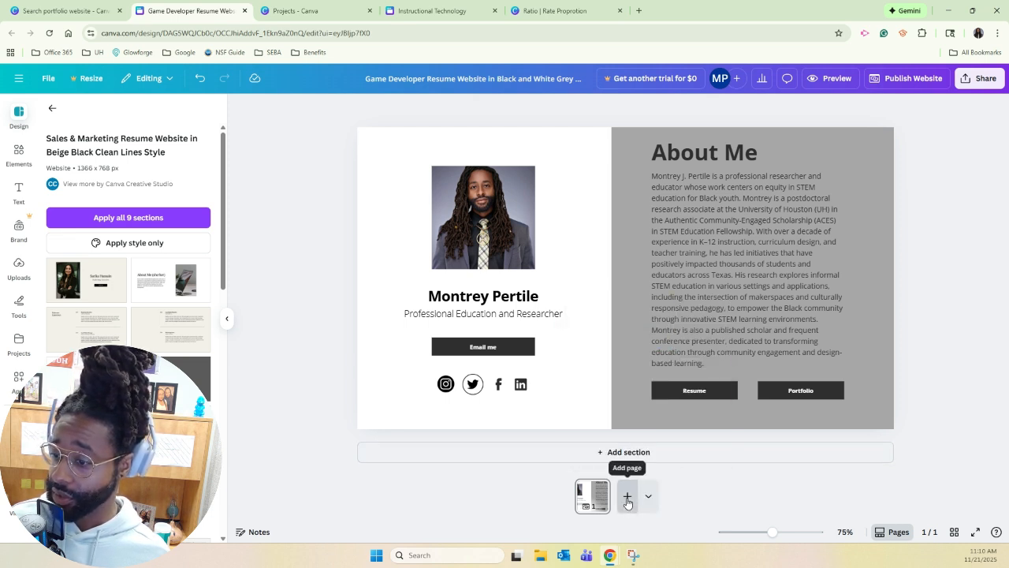
left_click(627, 497)
scroll(599, 420, "up", 1)
scroll(583, 417, "down", 1)
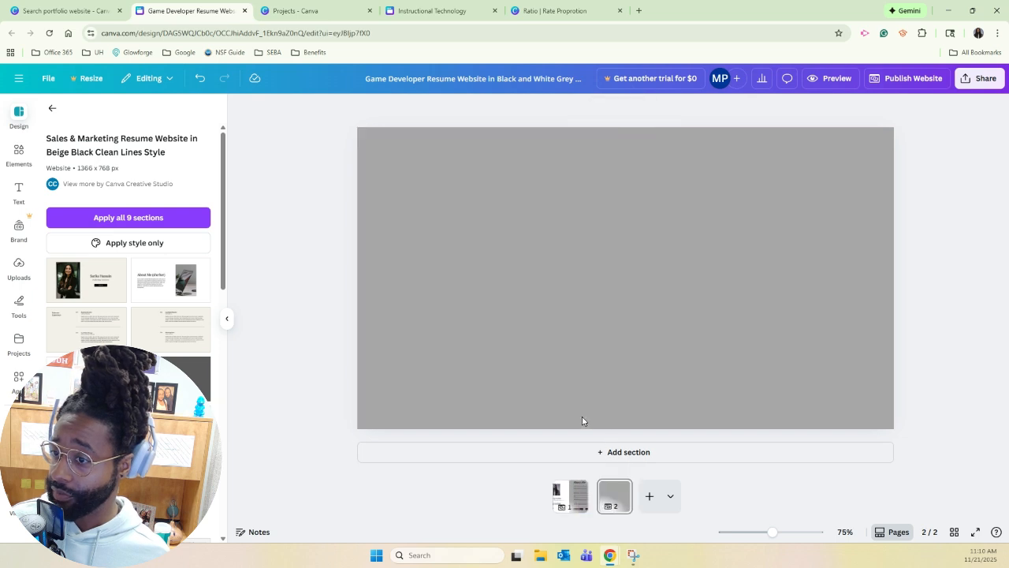
scroll(583, 417, "up", 1)
scroll(585, 440, "down", 1)
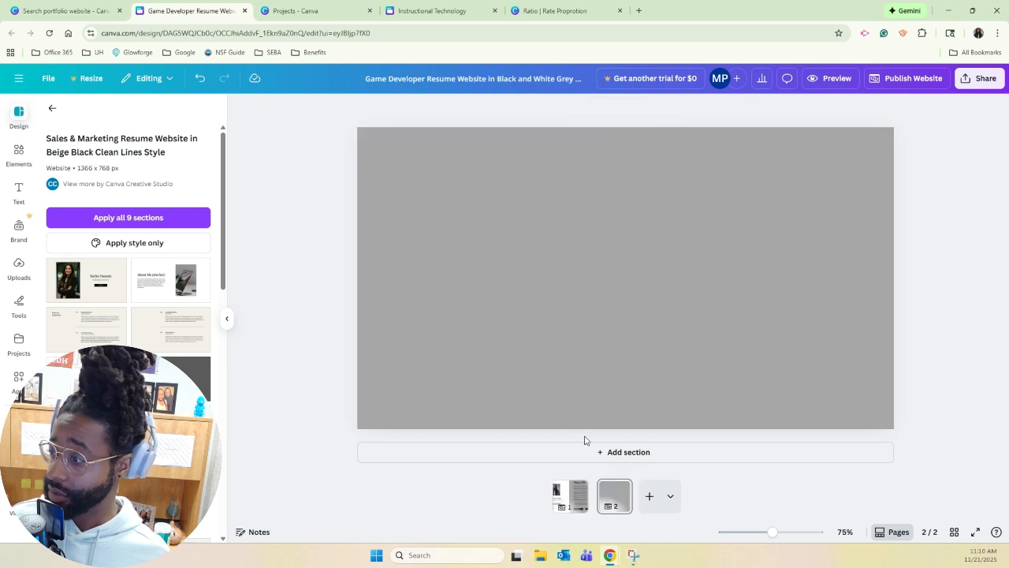
Fill the second page with the Sales & Marketing template's Selected Works section and select its heading.
left_click_drag(181, 394, 487, 195)
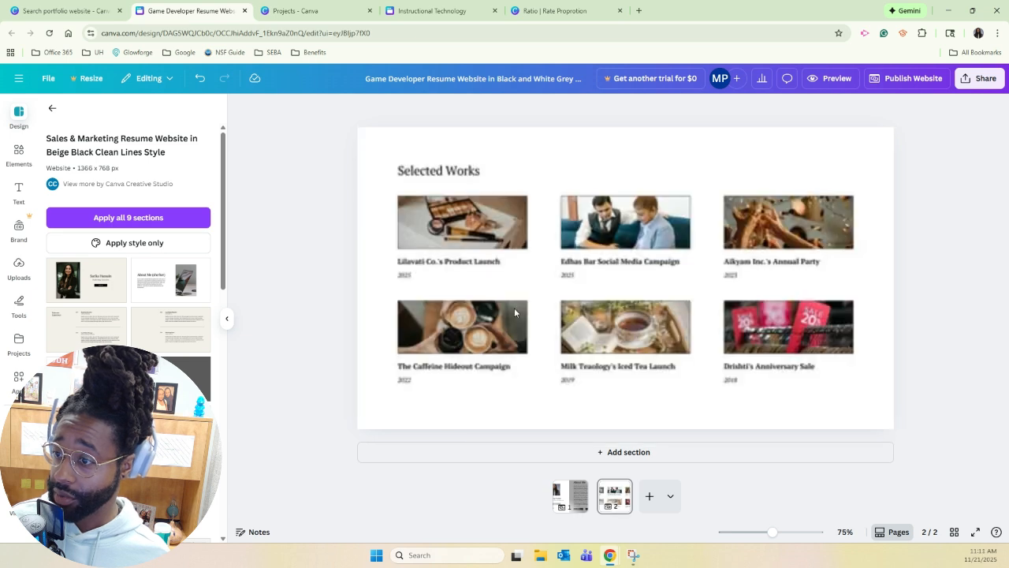
left_click(420, 129)
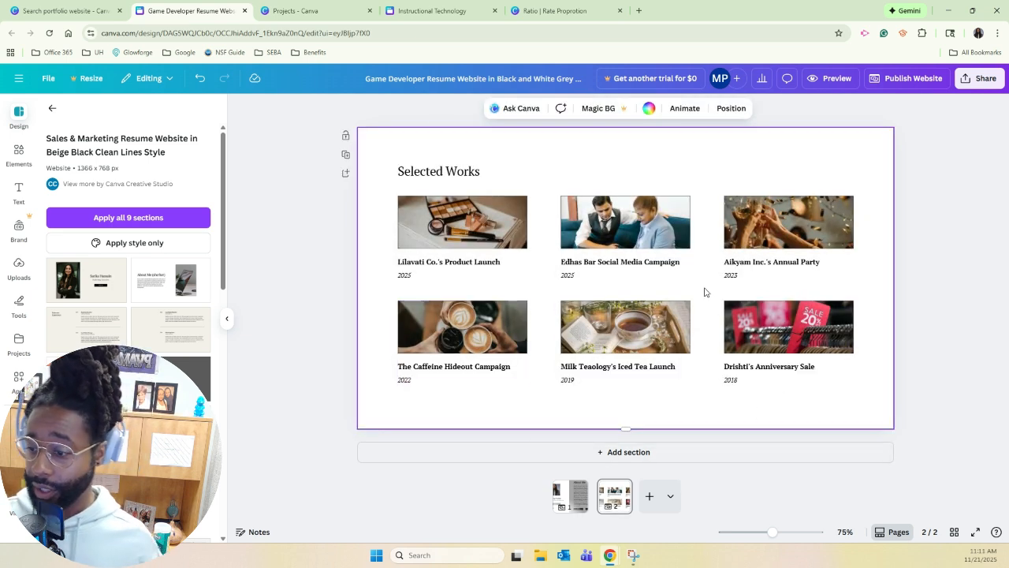
left_click(447, 167)
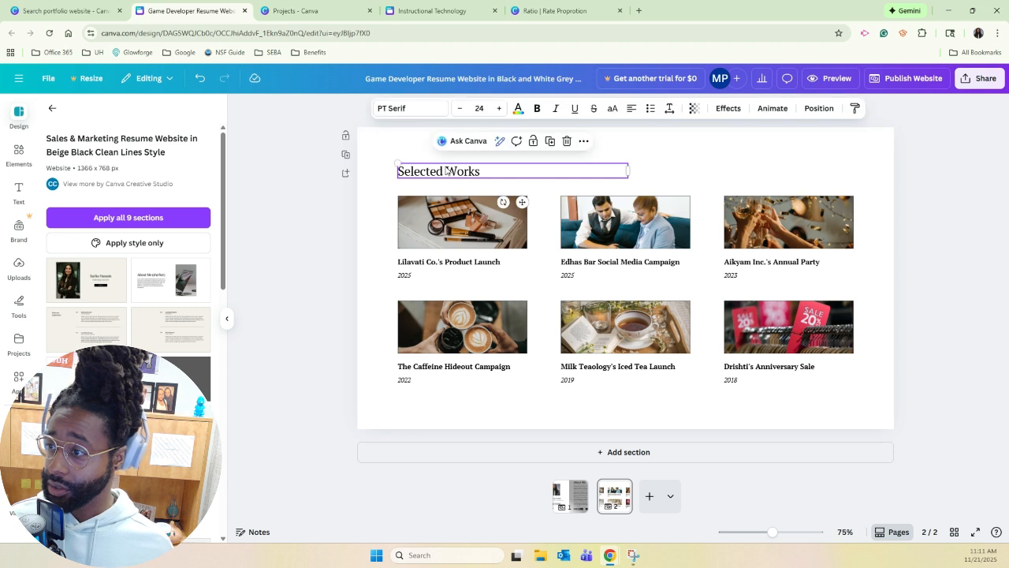
Change the second page's "Selected Works" heading to "Instructional Technology".
left_click(447, 167)
type("Instructional")
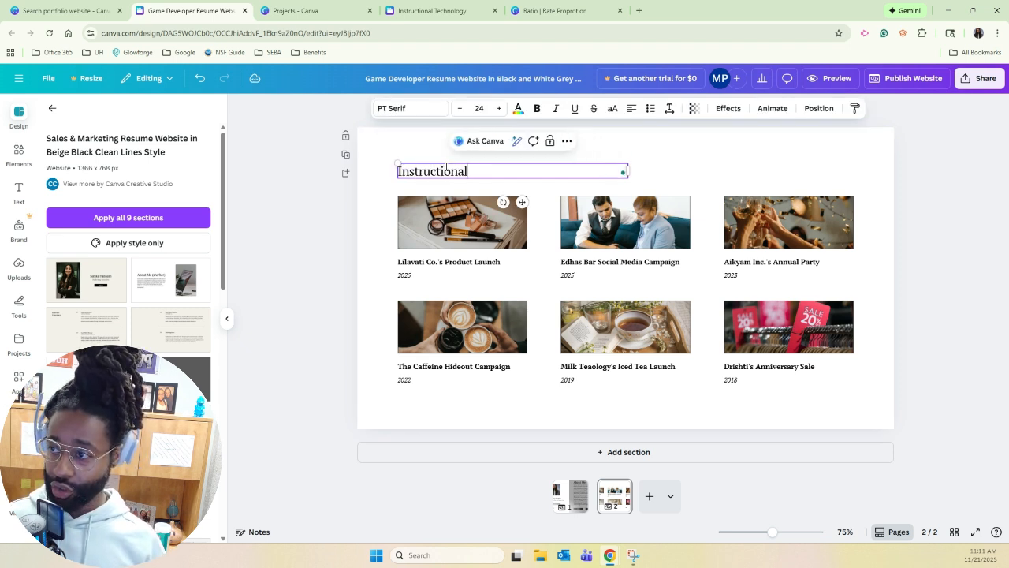
type(" Techno")
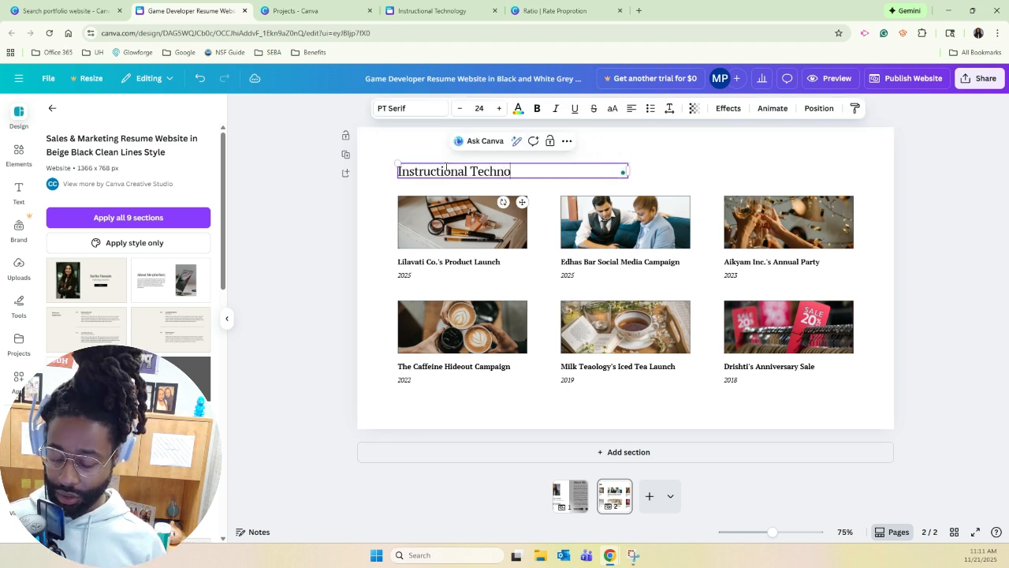
type("logy")
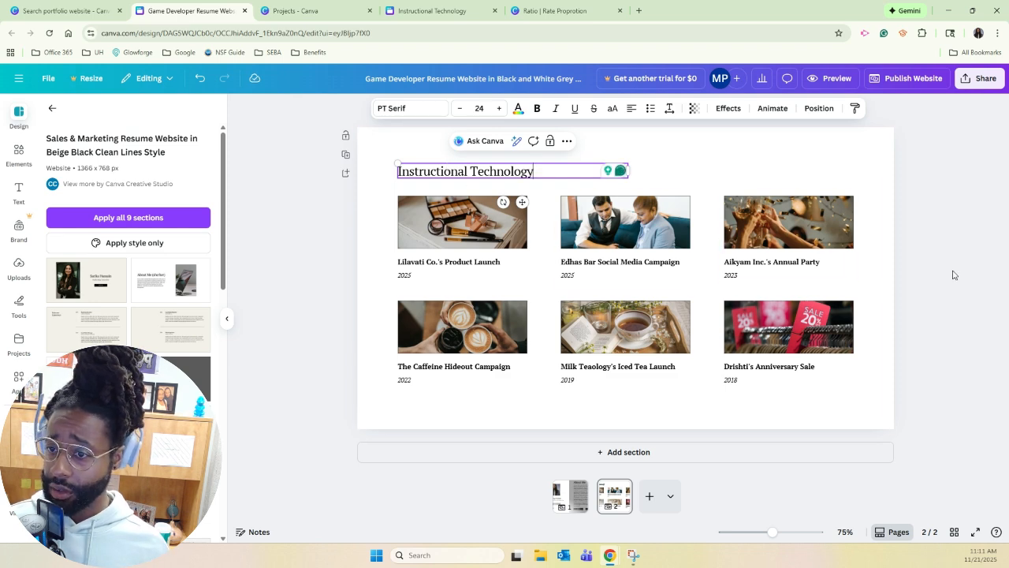
left_click(931, 296)
Scale down the six-item works grid together to free space beside and below it.
left_click_drag(858, 391, 387, 224)
left_click_drag(854, 384, 700, 370)
left_click(754, 367)
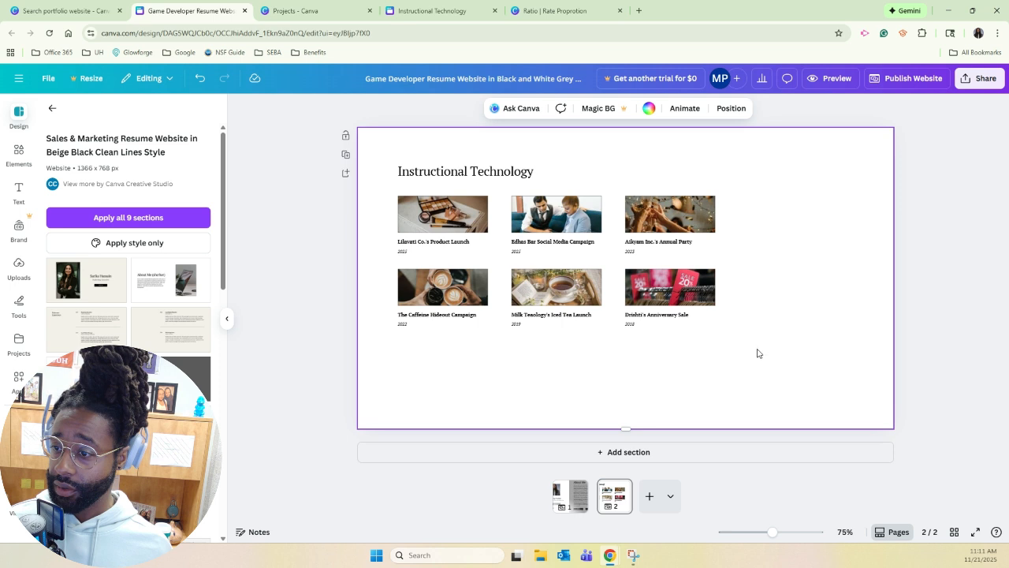
Duplicate the second row of works and place the copy below it as an evenly spaced third row.
left_click_drag(784, 382, 371, 285)
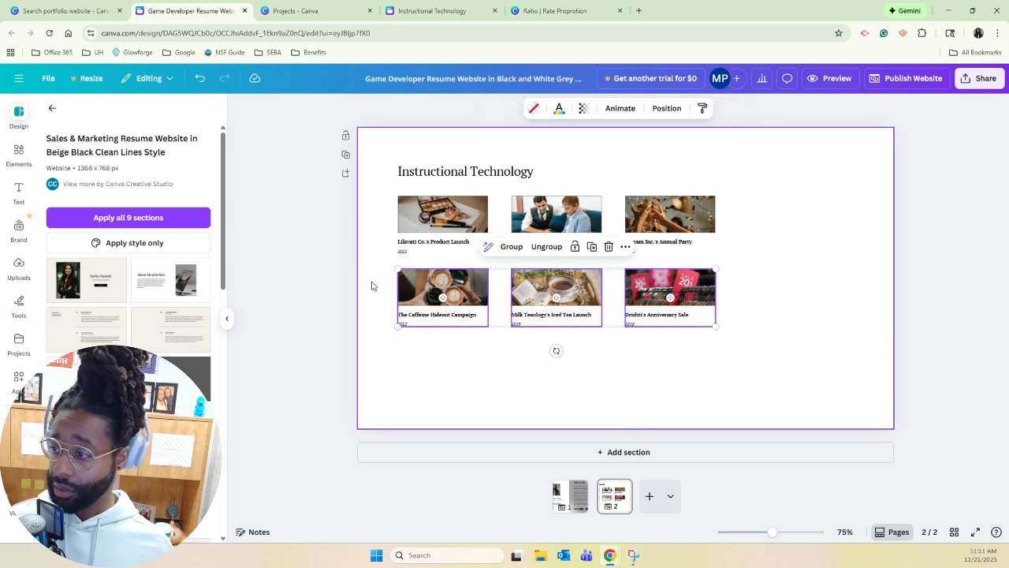
key("ctrl+v")
left_click_drag(671, 301, 665, 365)
left_click(798, 417)
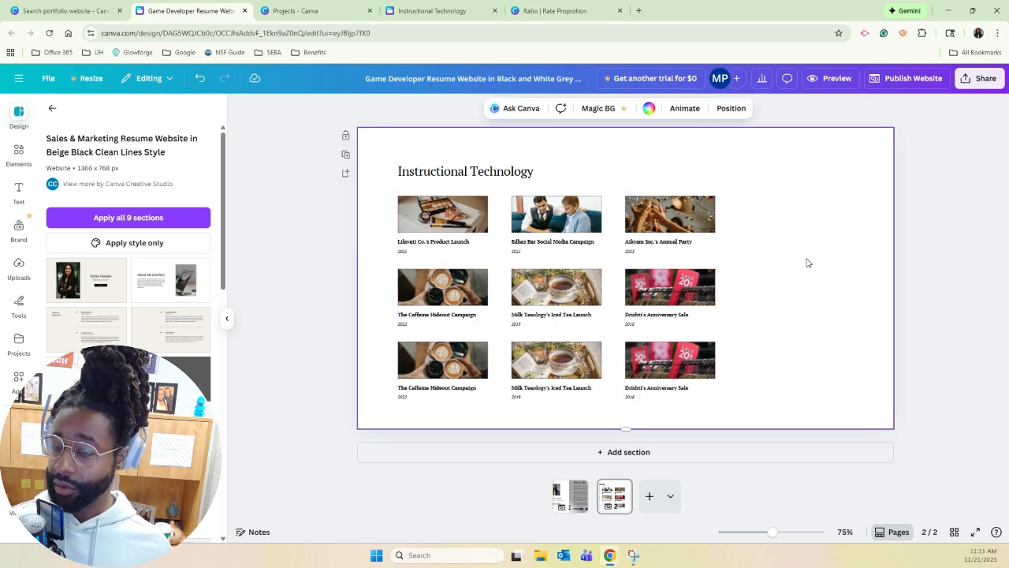
Duplicate the third column of works and place the copy beside it as a fourth column.
left_click_drag(787, 414, 367, 217)
left_click(781, 239)
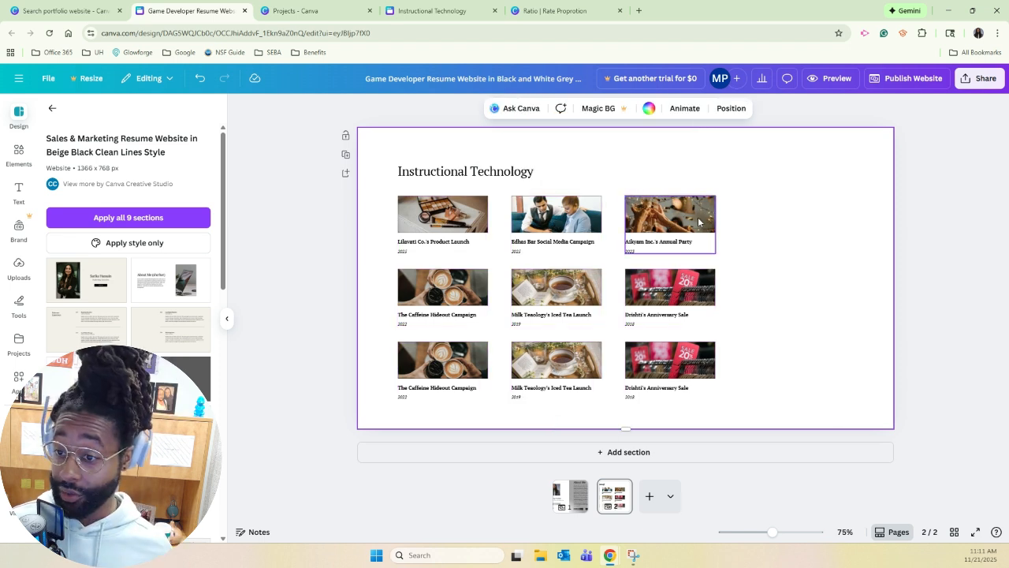
left_click_drag(761, 402, 618, 190)
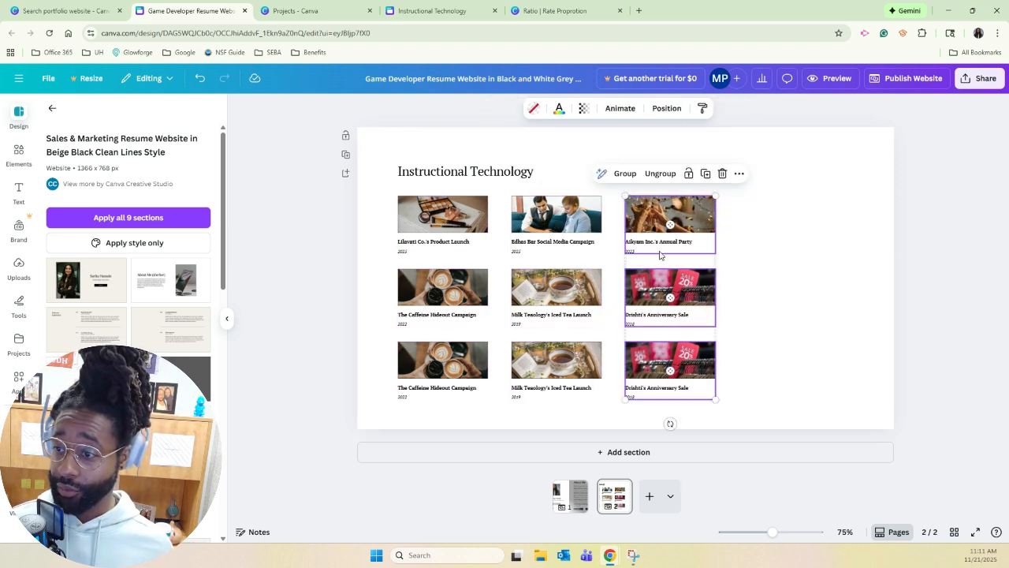
key("ctrl+d")
left_click_drag(694, 229, 800, 222)
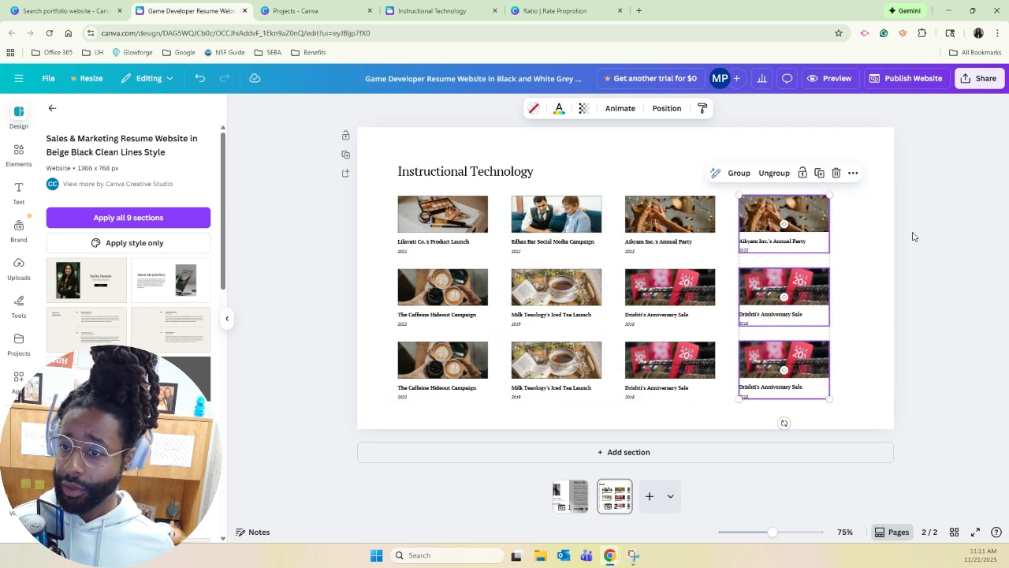
left_click(910, 237)
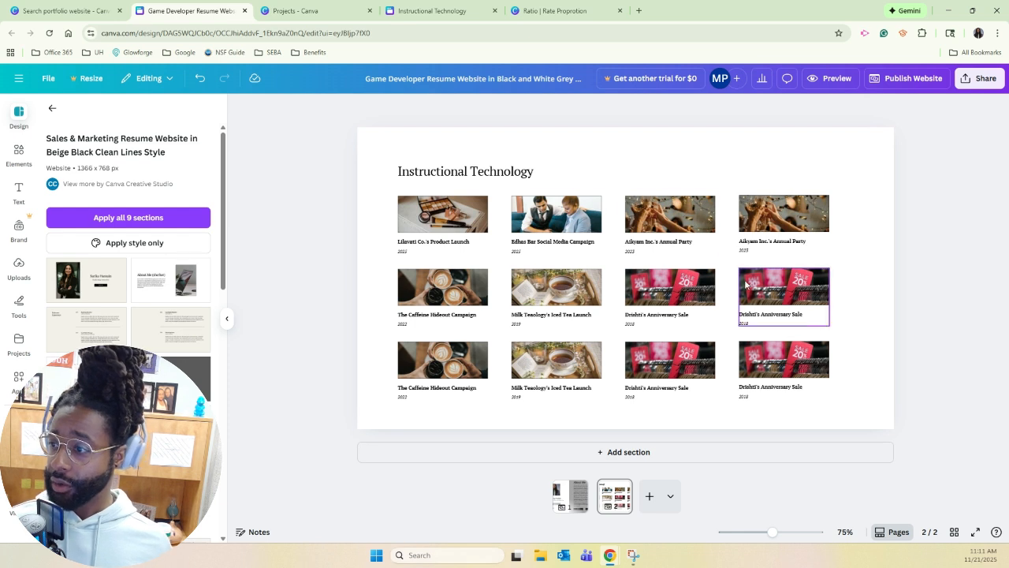
Delete the year lines under the first two works in the top row.
left_click(417, 251)
double_click(416, 250)
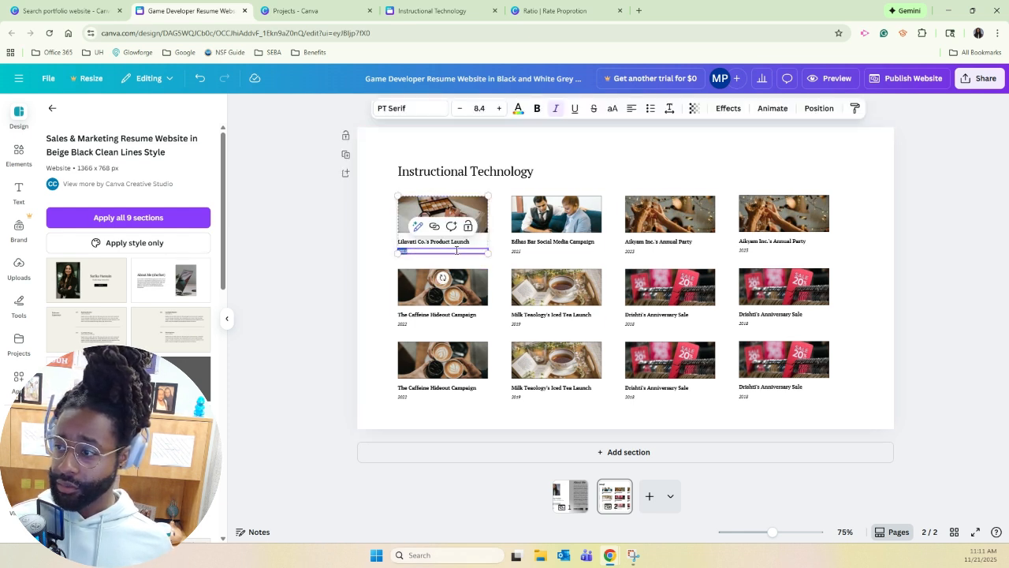
triple_click(465, 240)
left_click(447, 252)
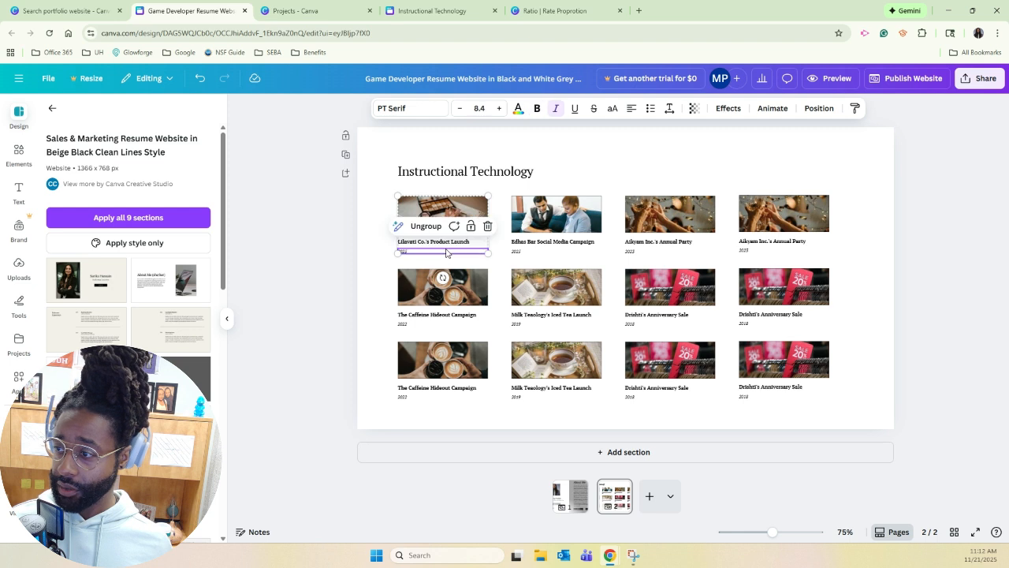
key("Delete")
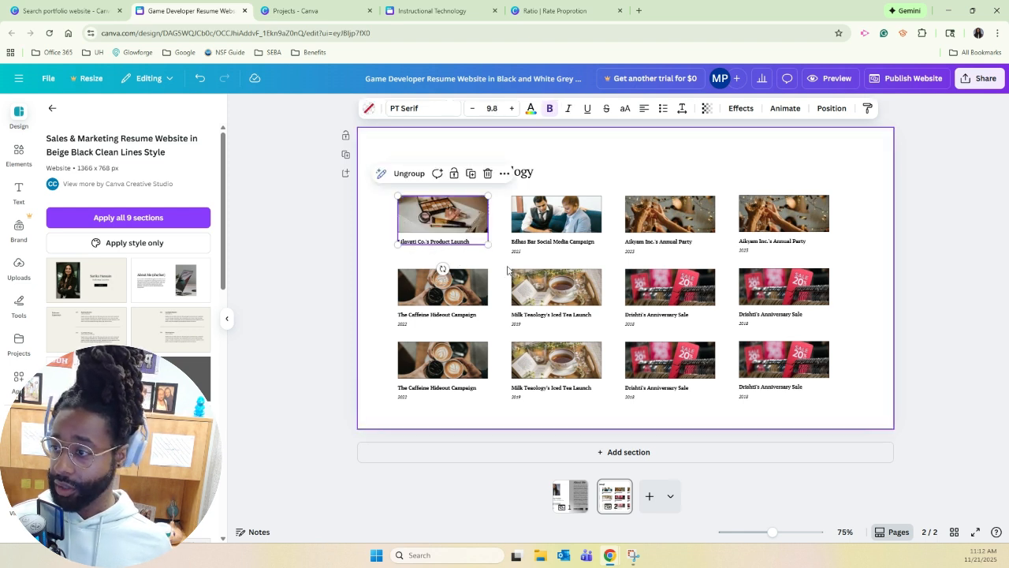
left_click(518, 251)
double_click(519, 251)
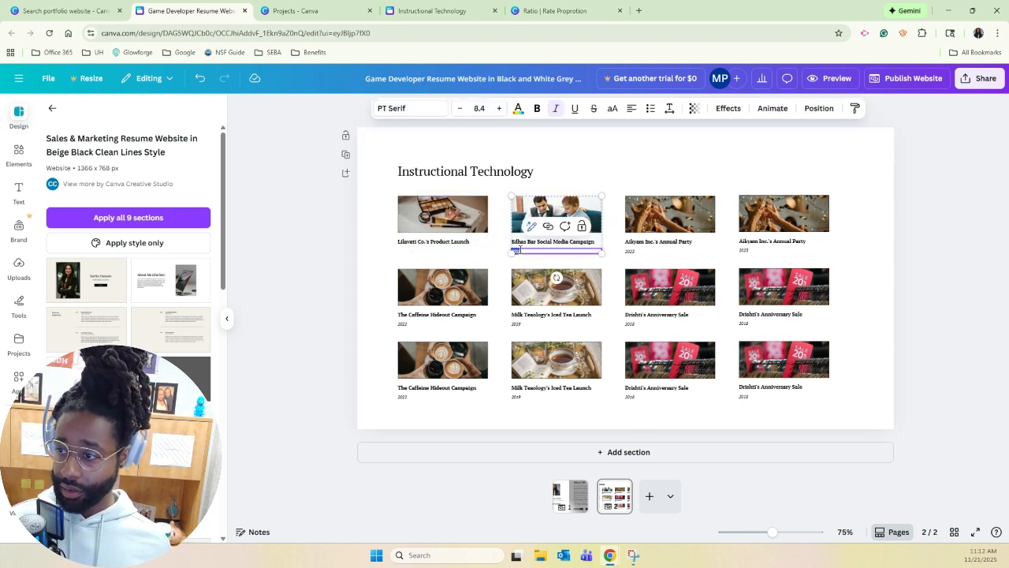
key("Delete")
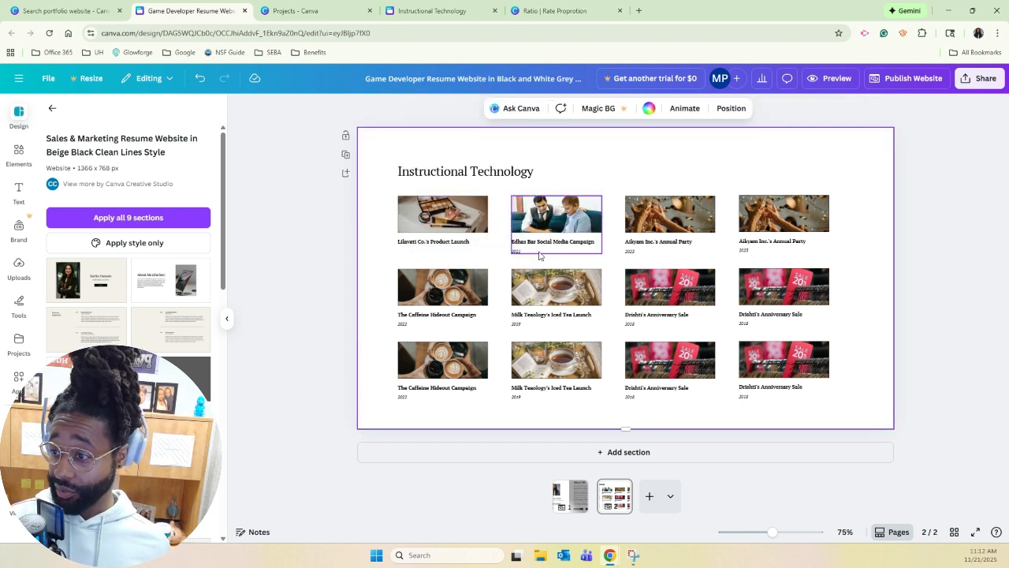
Replace the first work's caption with "Infographic", using the existing e-portfolio's Instructional Technology section as reference.
left_click(468, 243)
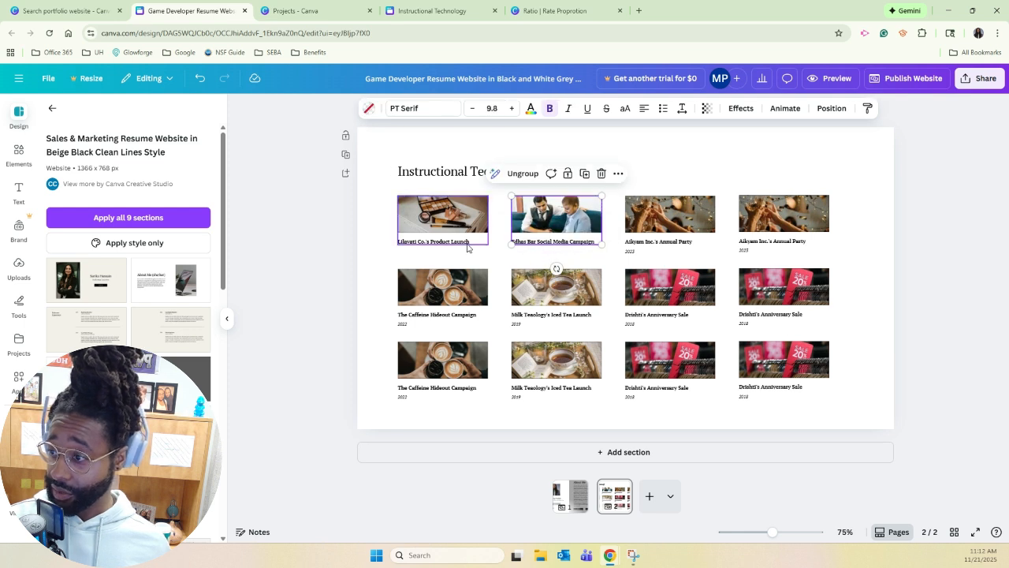
double_click(468, 243)
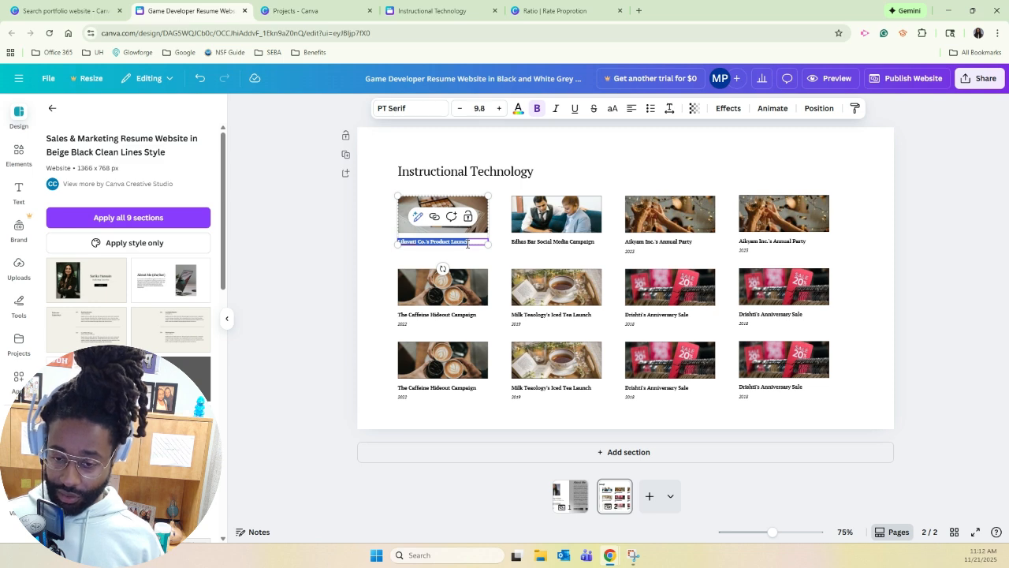
left_click(409, 11)
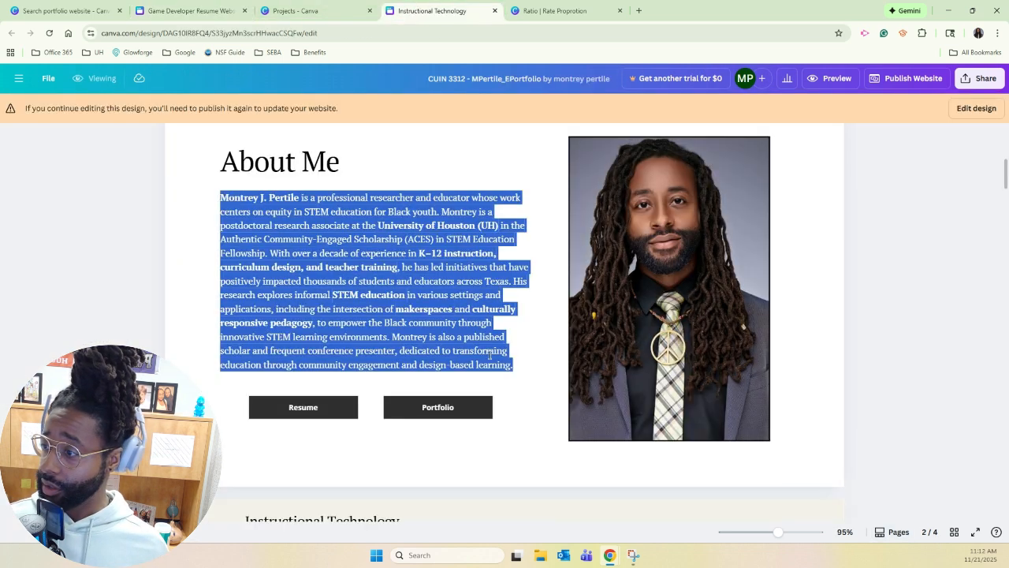
scroll(424, 355, "down", 5)
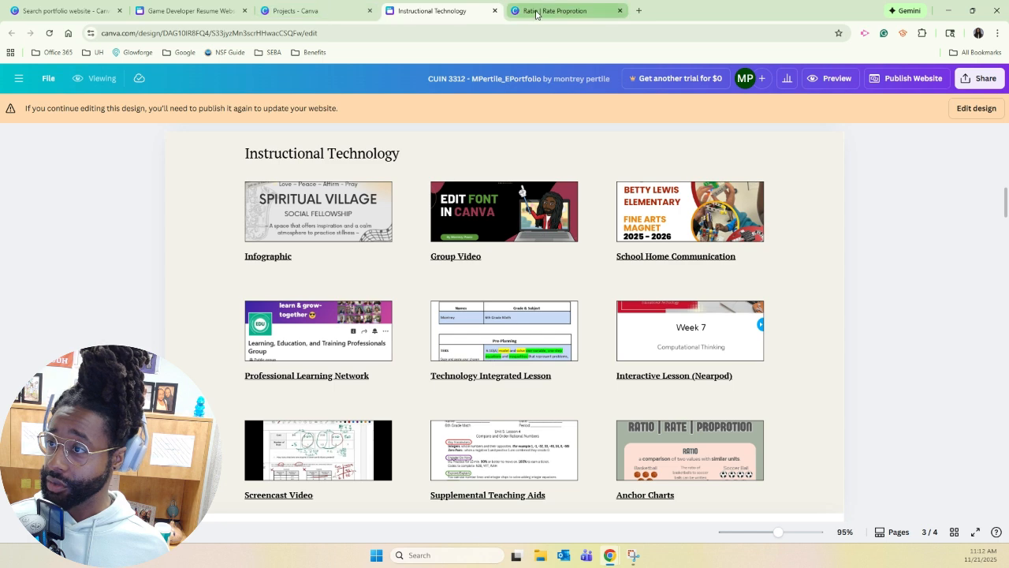
left_click(319, 11)
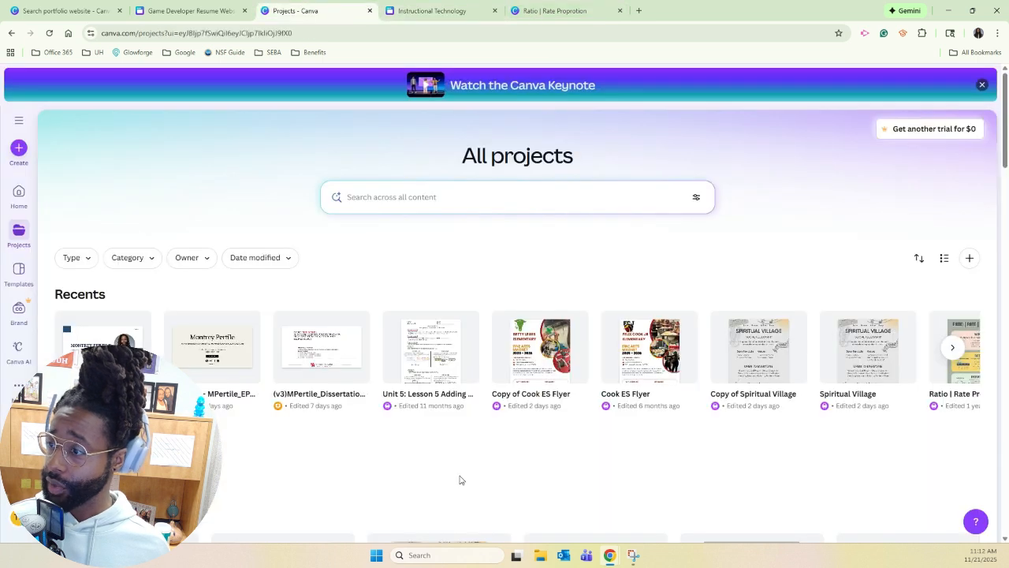
left_click(189, 11)
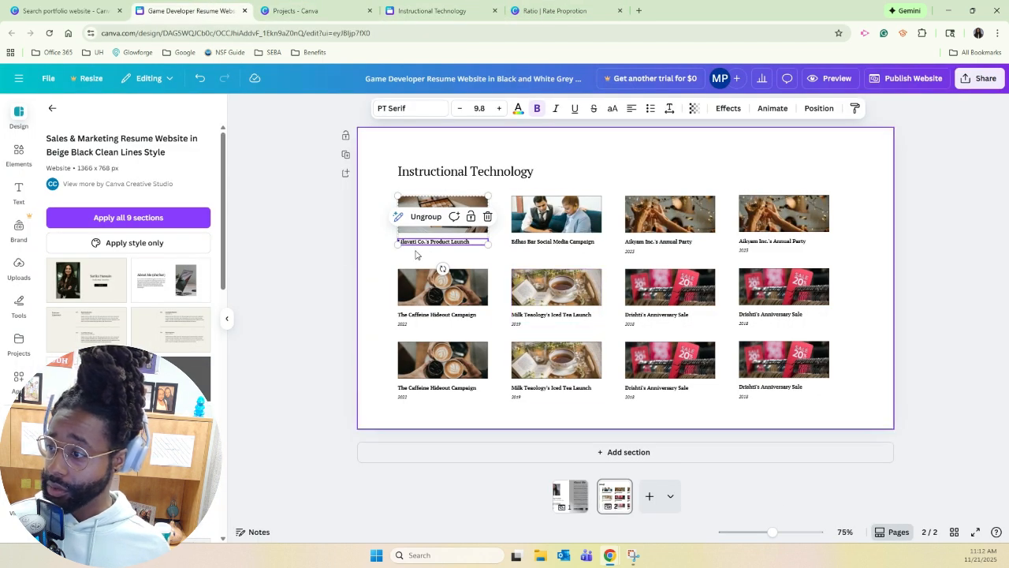
double_click(423, 243)
key("BackSpace")
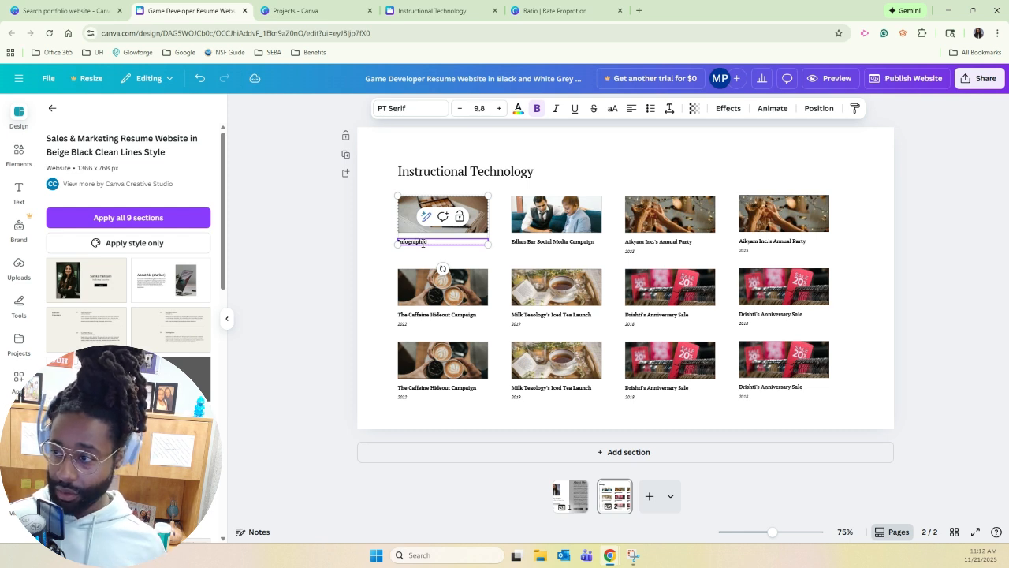
Replace the second work's caption in the top row with "Group Video".
left_click(517, 242)
double_click(517, 242)
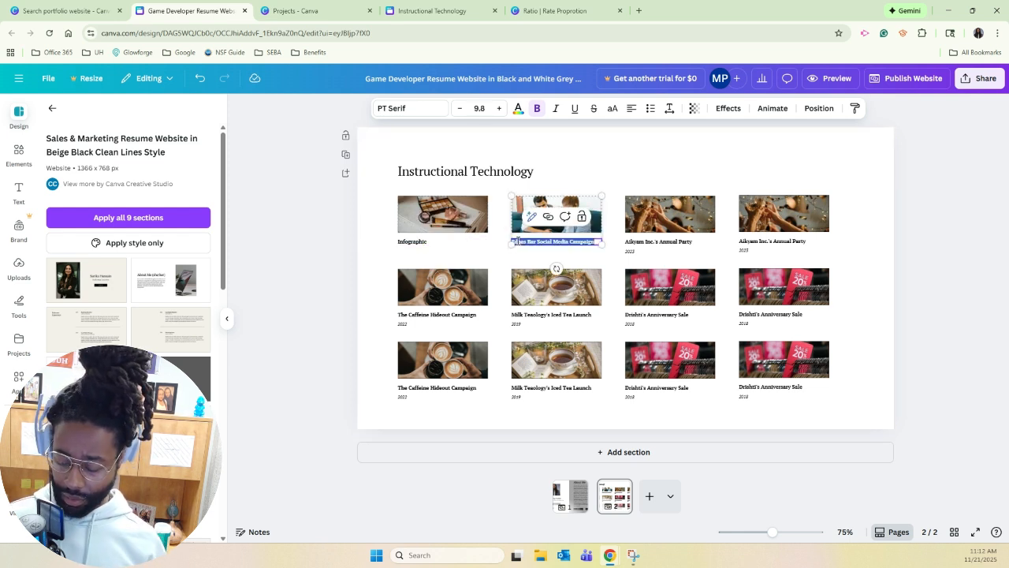
key("BackSpace")
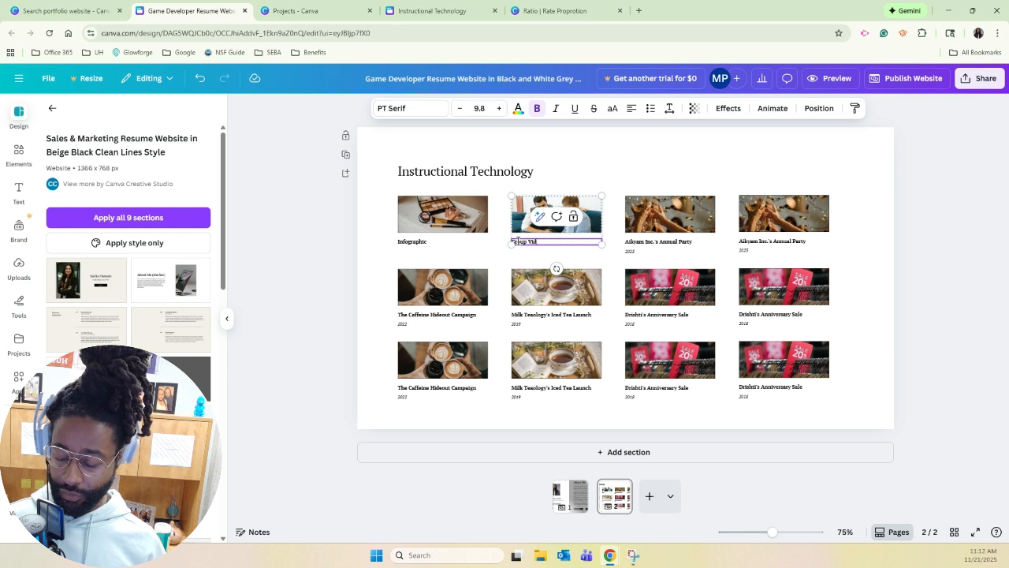
left_click(694, 150)
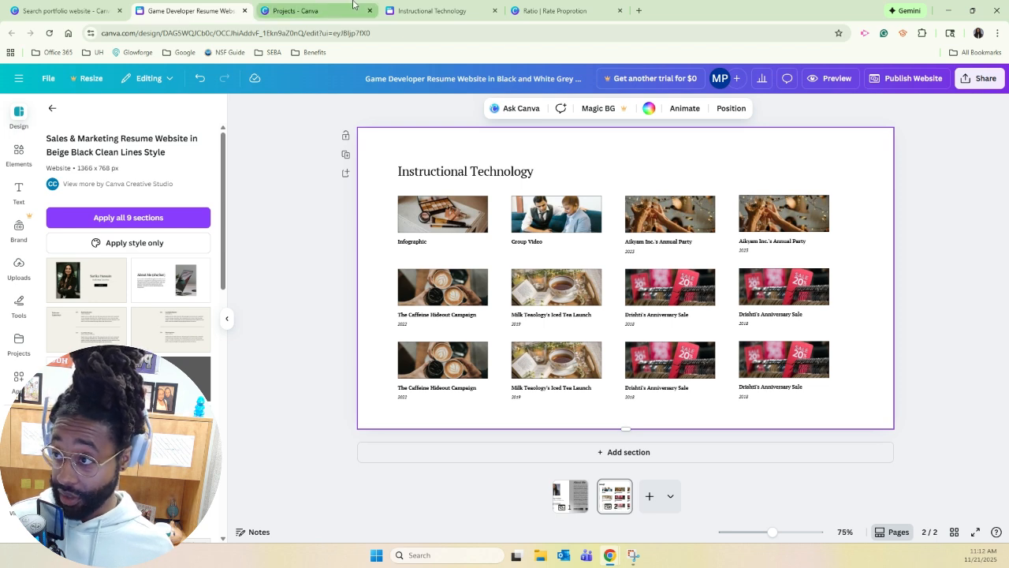
Find the "Copy of Spiritual Village" flyer among the Canva projects and open it.
left_click(393, 12)
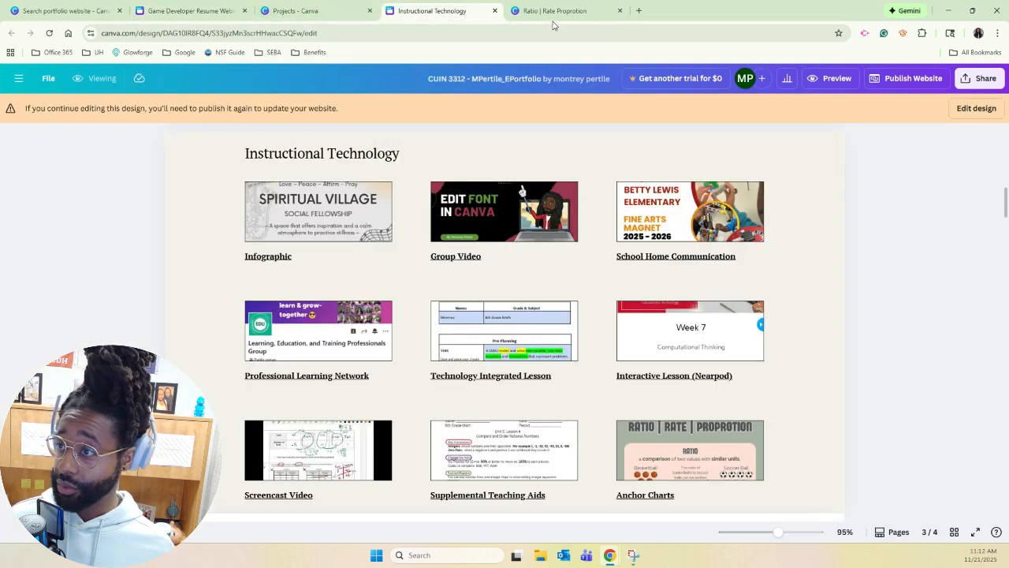
left_click(300, 13)
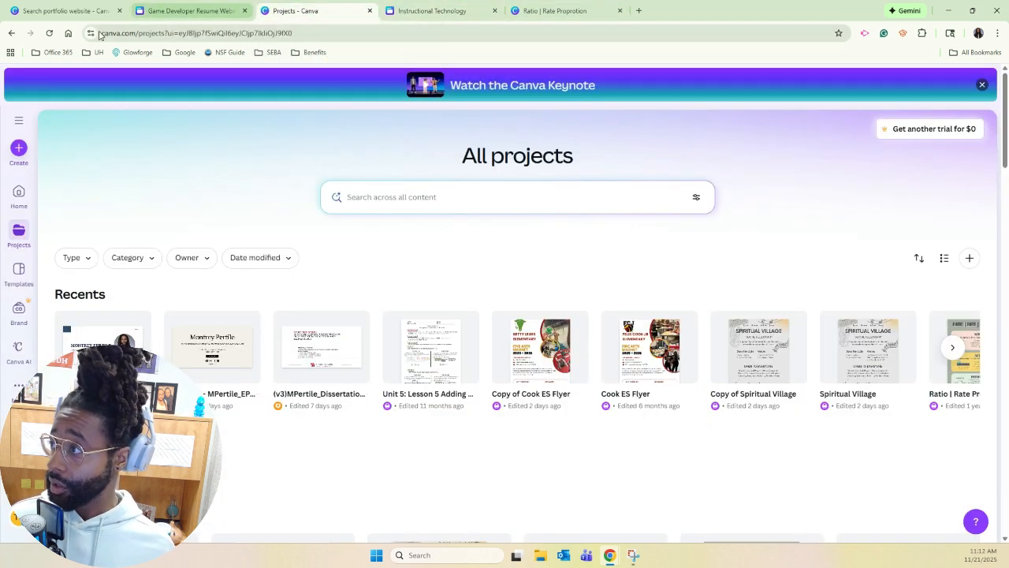
left_click(59, 14)
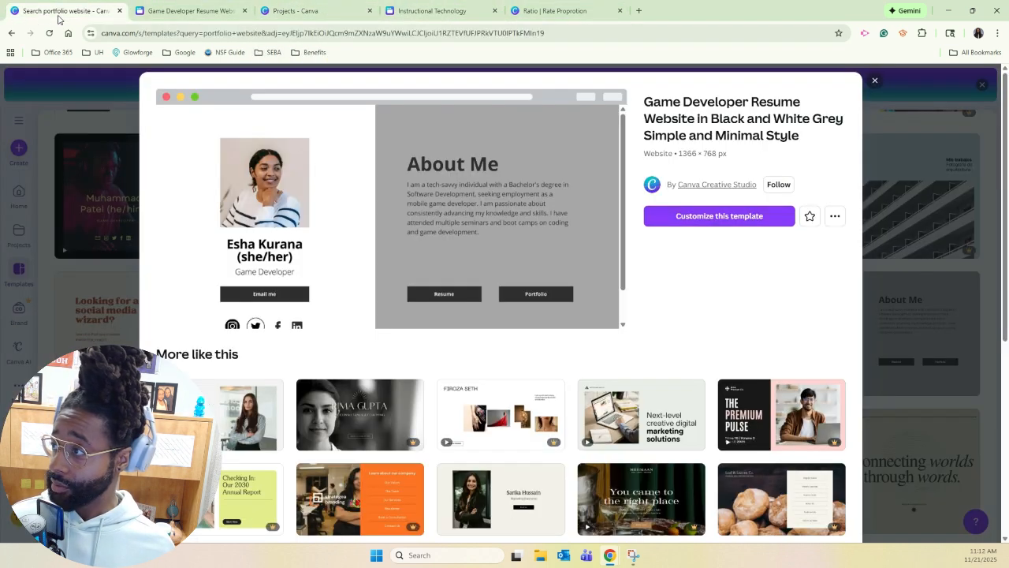
left_click(874, 82)
left_click(310, 16)
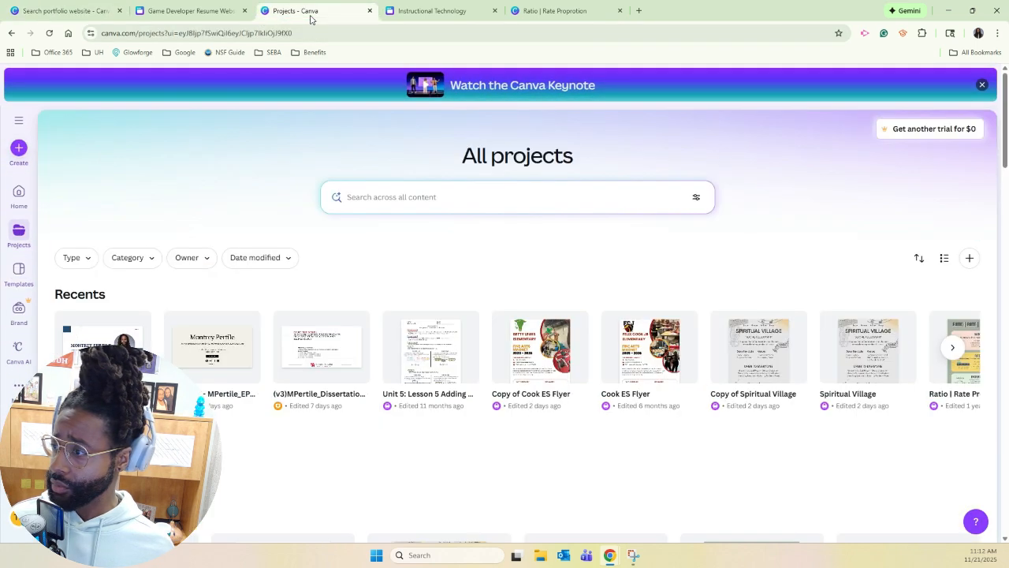
scroll(284, 460, "down", 4)
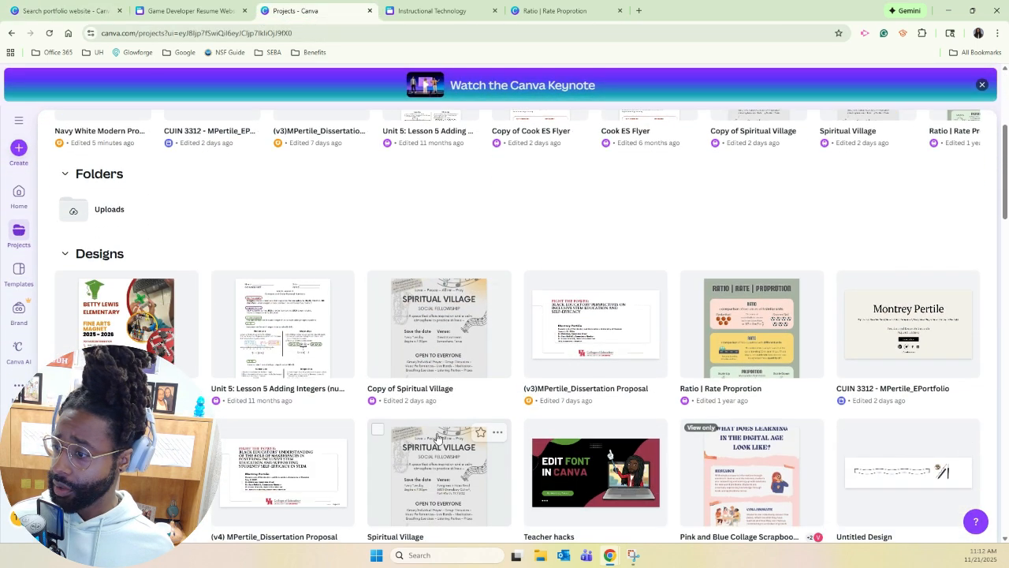
left_click(443, 344)
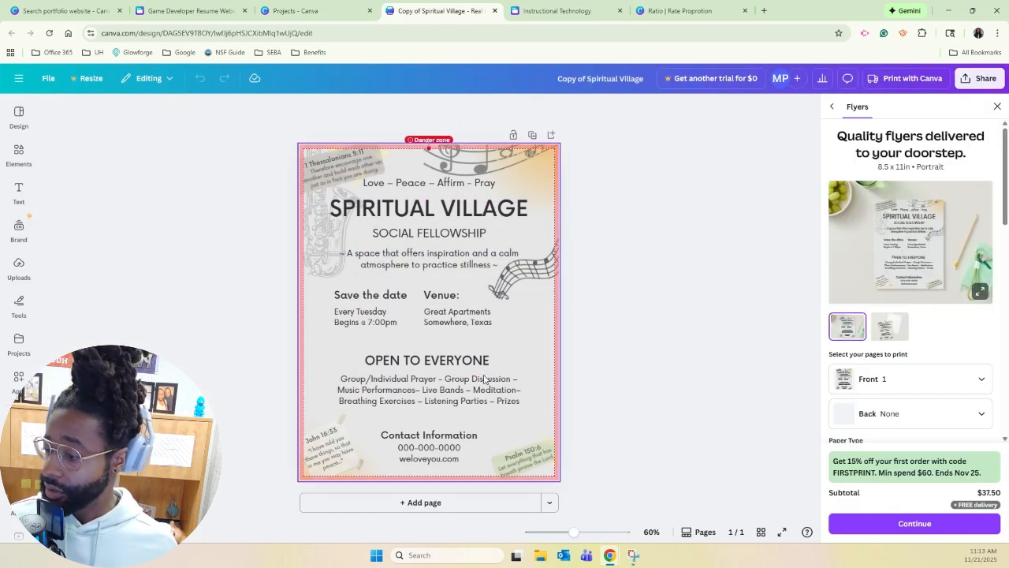
Capture the whole Spiritual Village flyer with Snipping Tool, copy the screenshot, and move the tool out of the way.
left_click(450, 556)
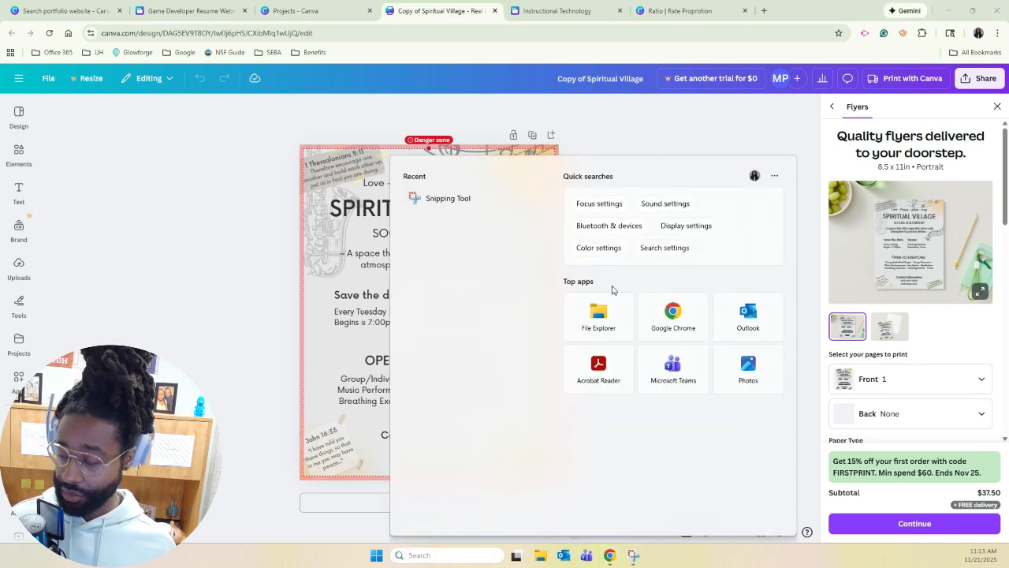
type("s")
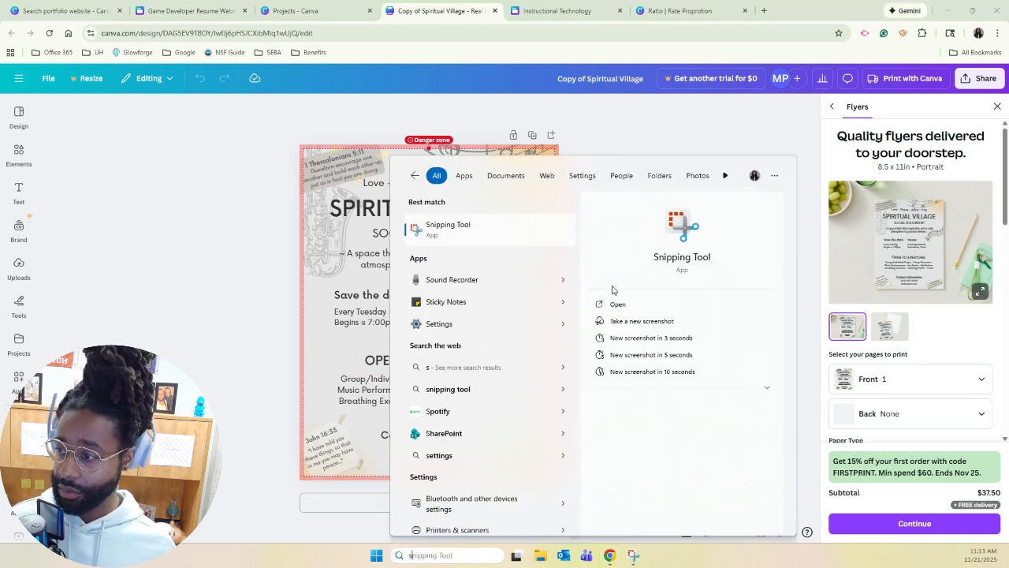
left_click(455, 240)
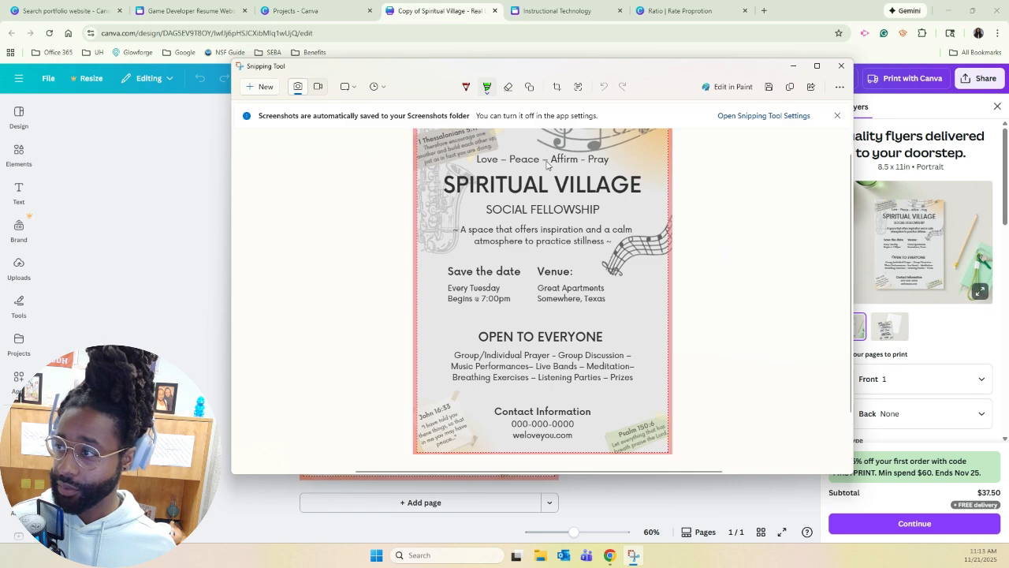
left_click(258, 88)
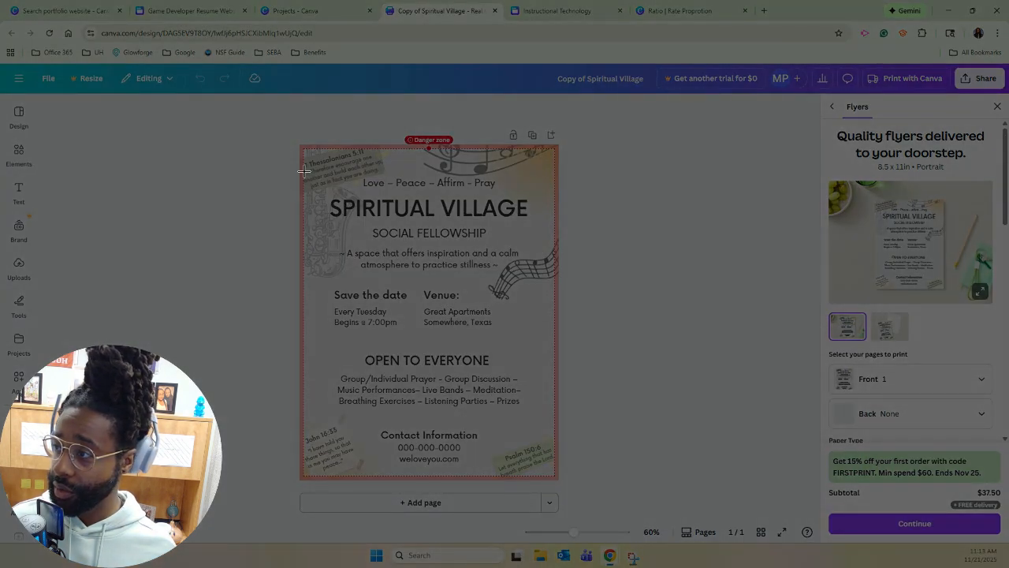
left_click_drag(298, 145, 558, 479)
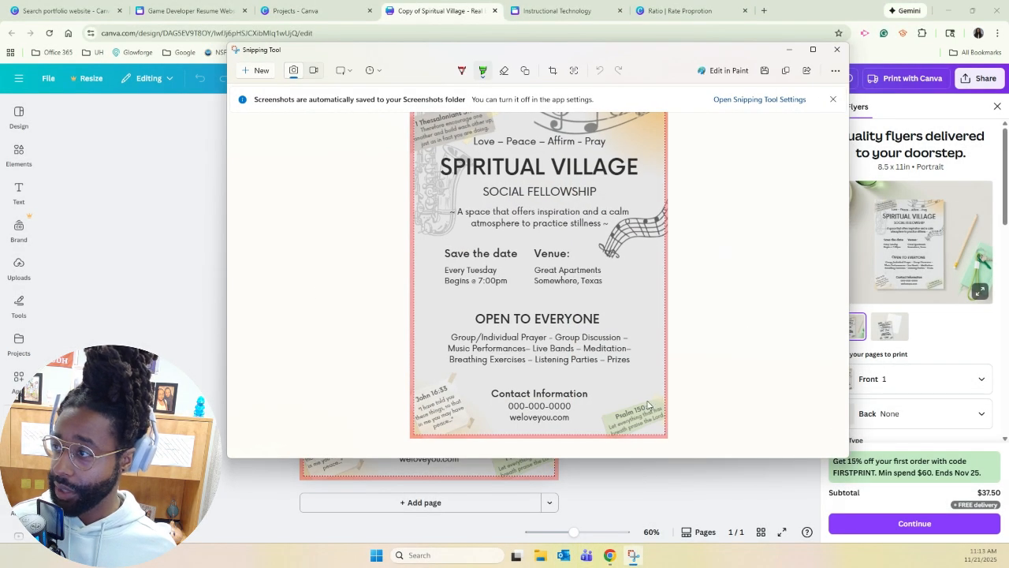
left_click(788, 72)
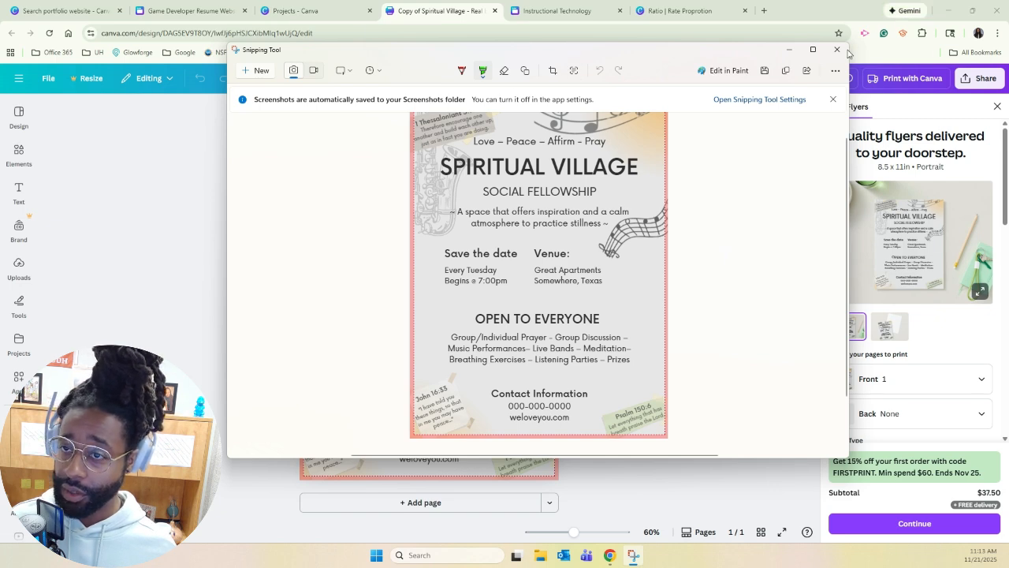
left_click(791, 51)
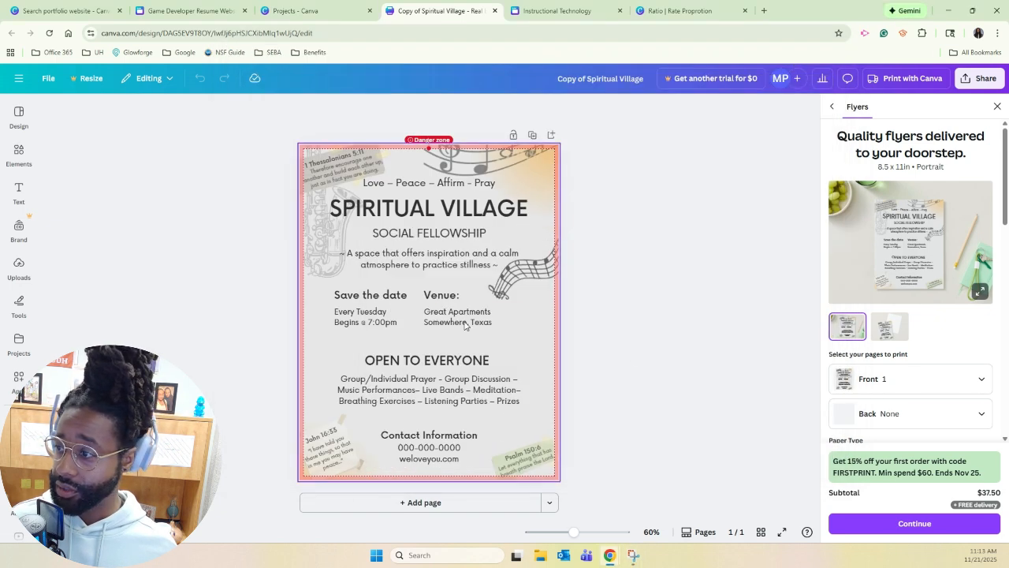
Paste the flyer screenshot onto the website's Instructional Technology page and place it in the Infographic frame, showing the flyer's title area.
left_click(221, 12)
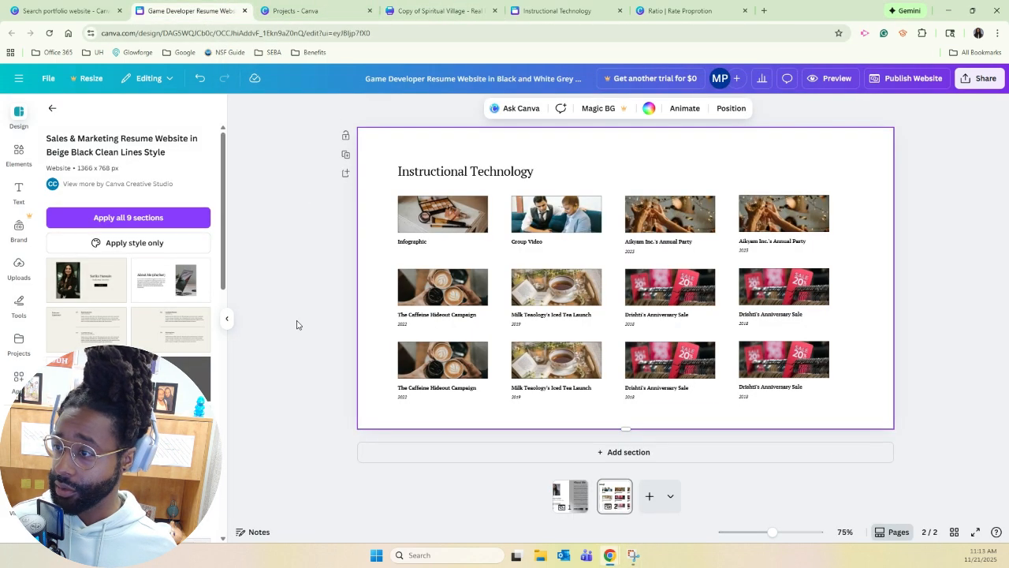
left_click(619, 177)
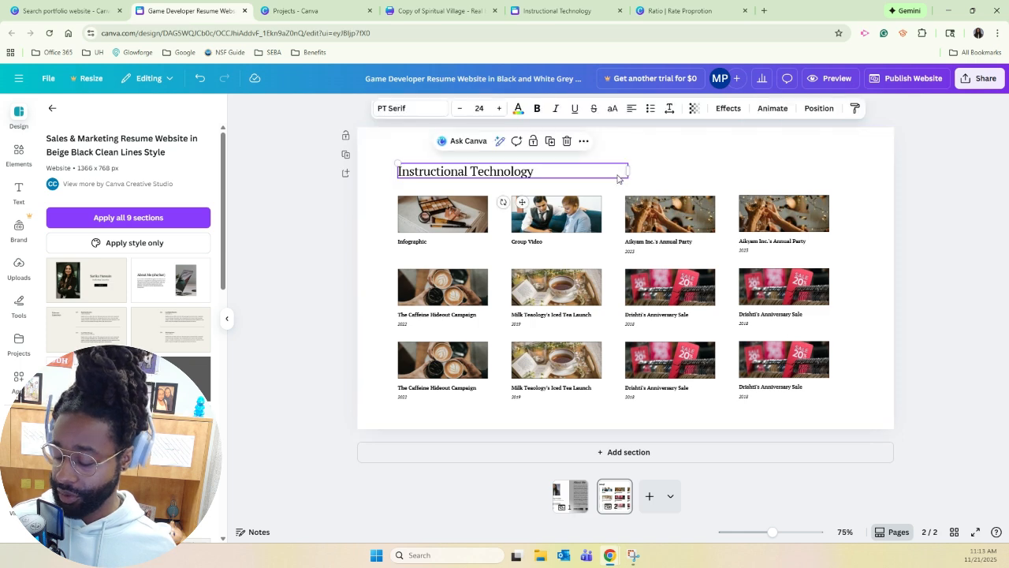
left_click(701, 190)
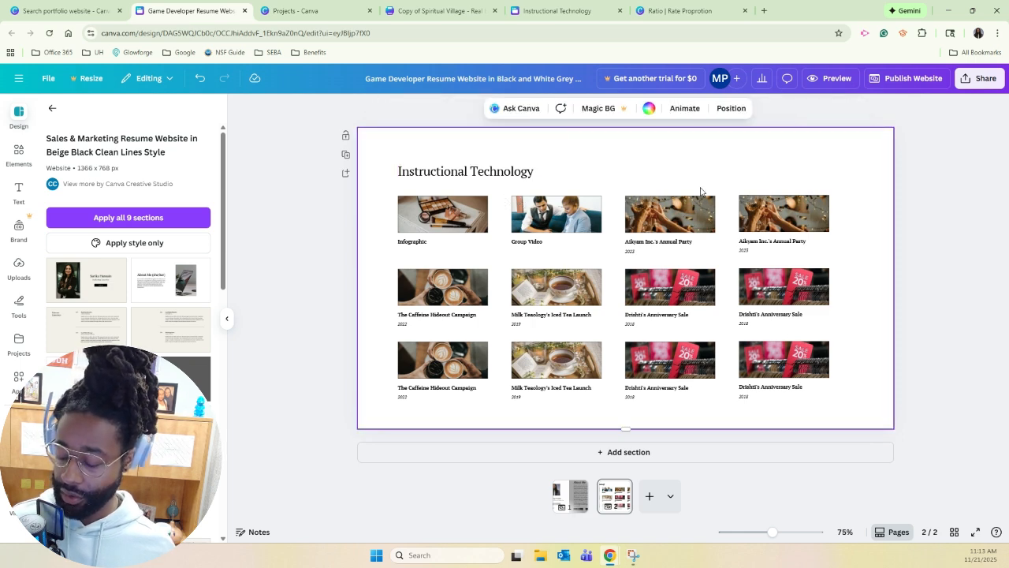
key("ctrl+v")
left_click_drag(604, 228, 452, 272)
double_click(456, 225)
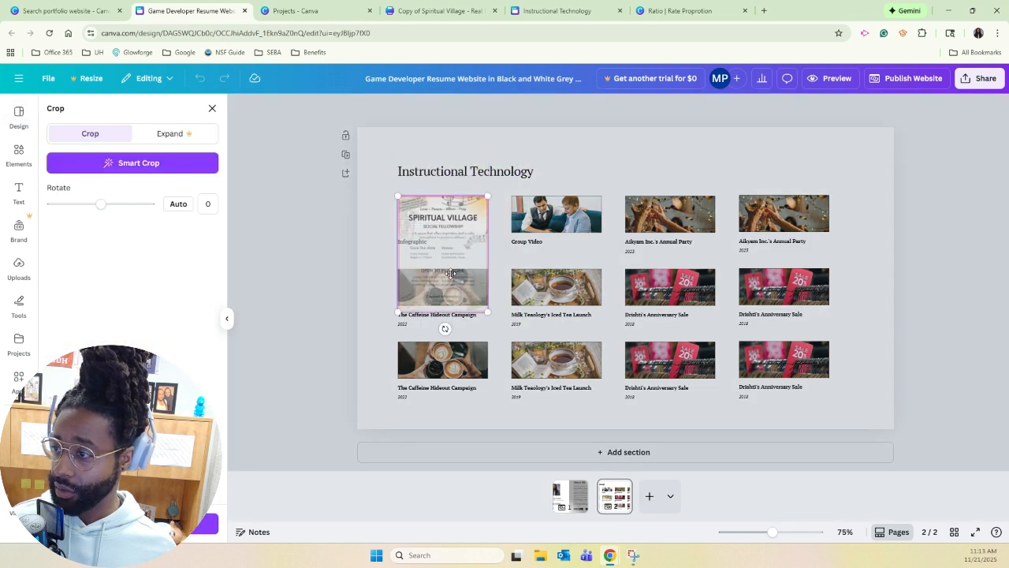
left_click(390, 304)
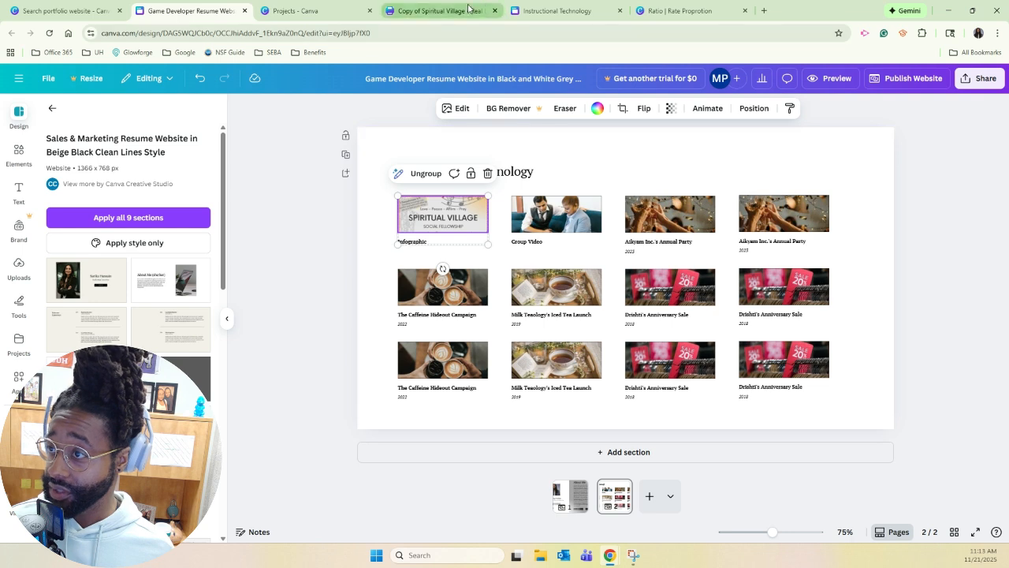
Add a section below the works grid and apply the template's About Me layout, using the existing e-portfolio's infographic section as reference.
left_click(557, 11)
scroll(513, 385, "down", 2)
scroll(468, 387, "down", 3)
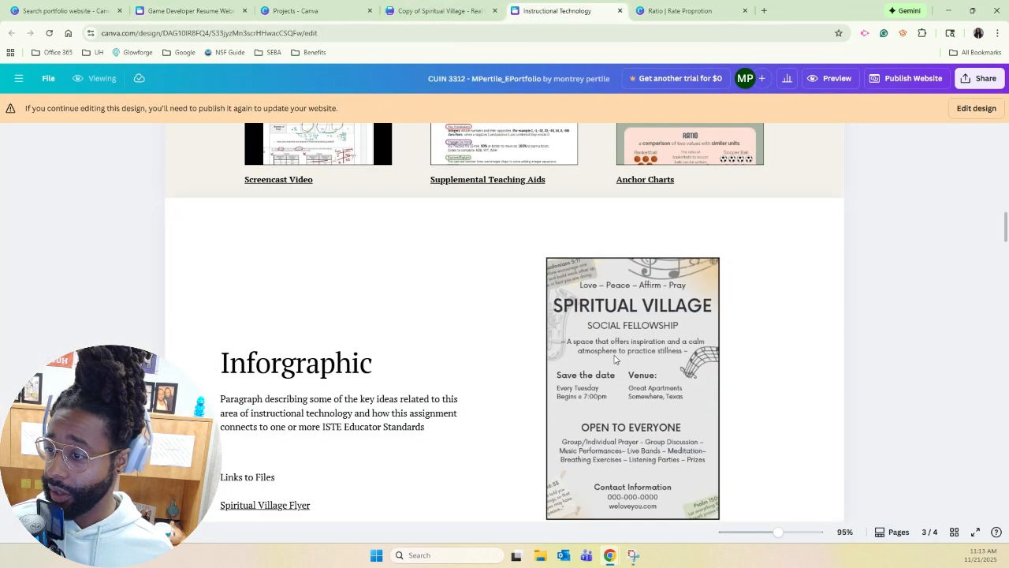
scroll(318, 331, "down", 2)
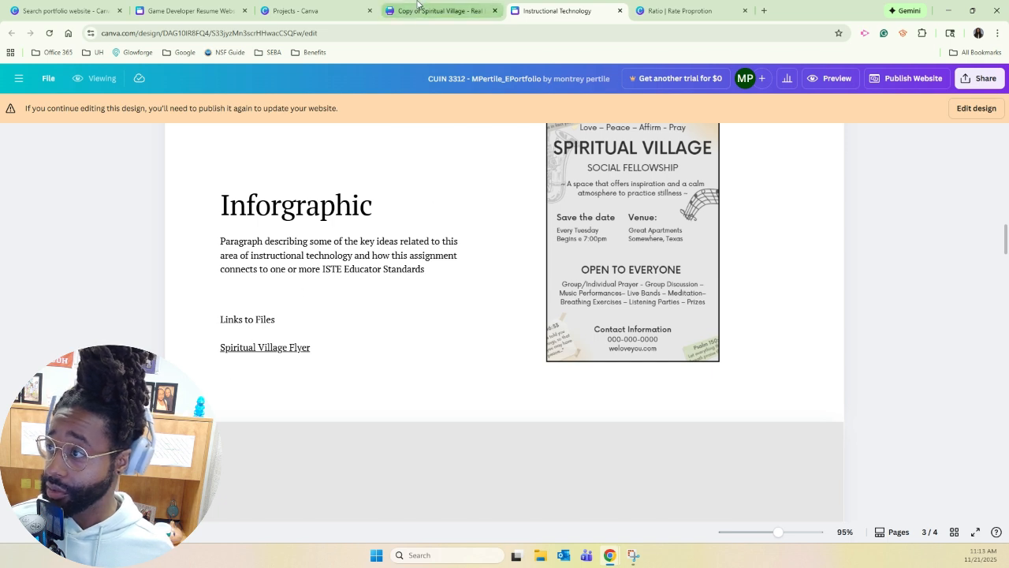
left_click(213, 13)
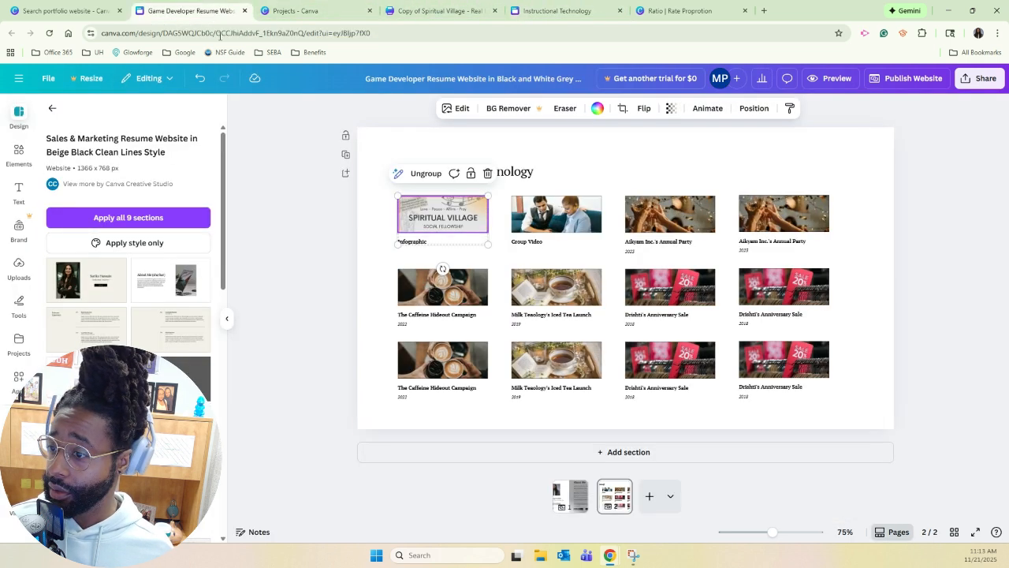
left_click(615, 454)
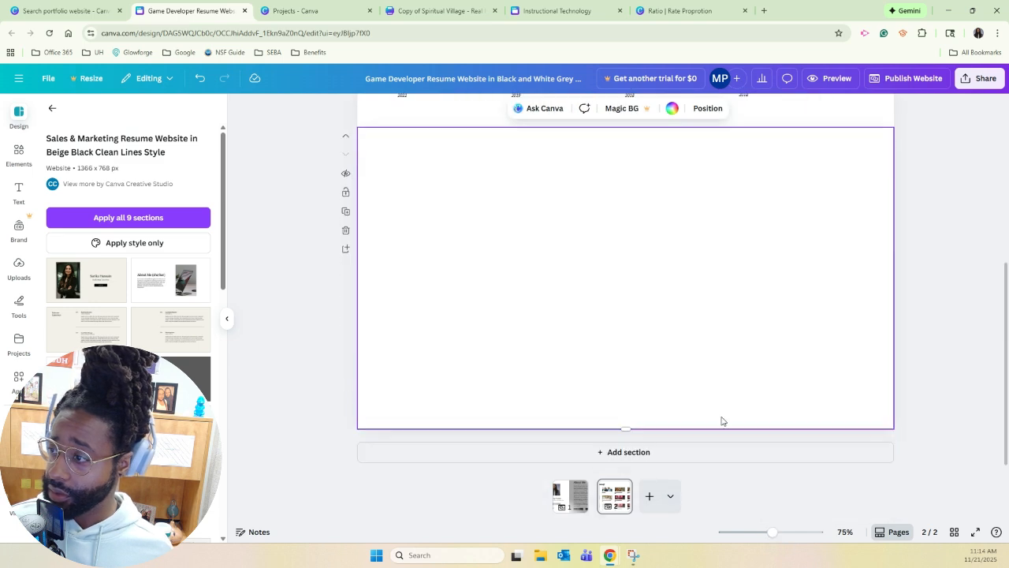
scroll(500, 338, "up", 2)
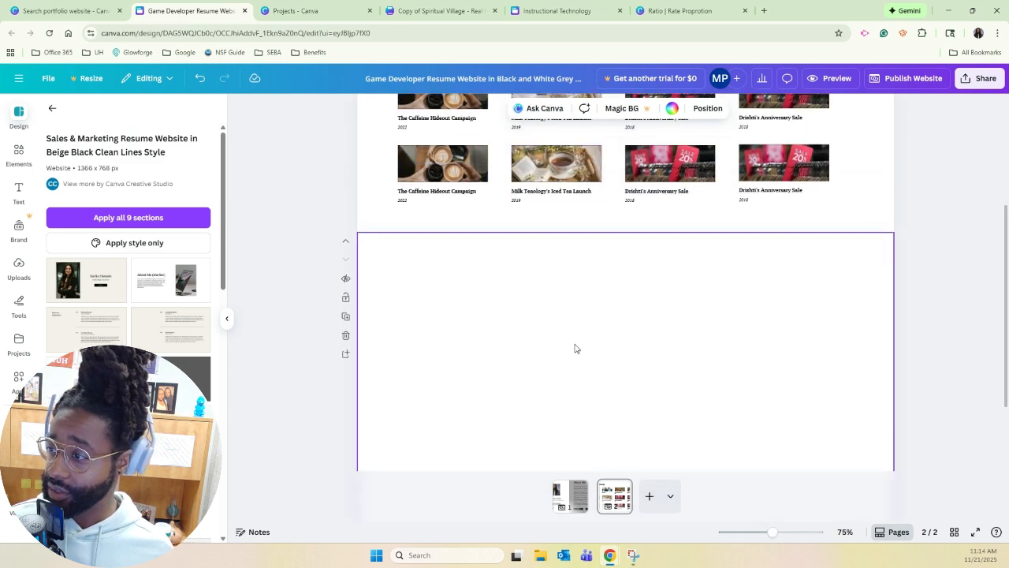
scroll(541, 286, "up", 1)
scroll(541, 285, "down", 3)
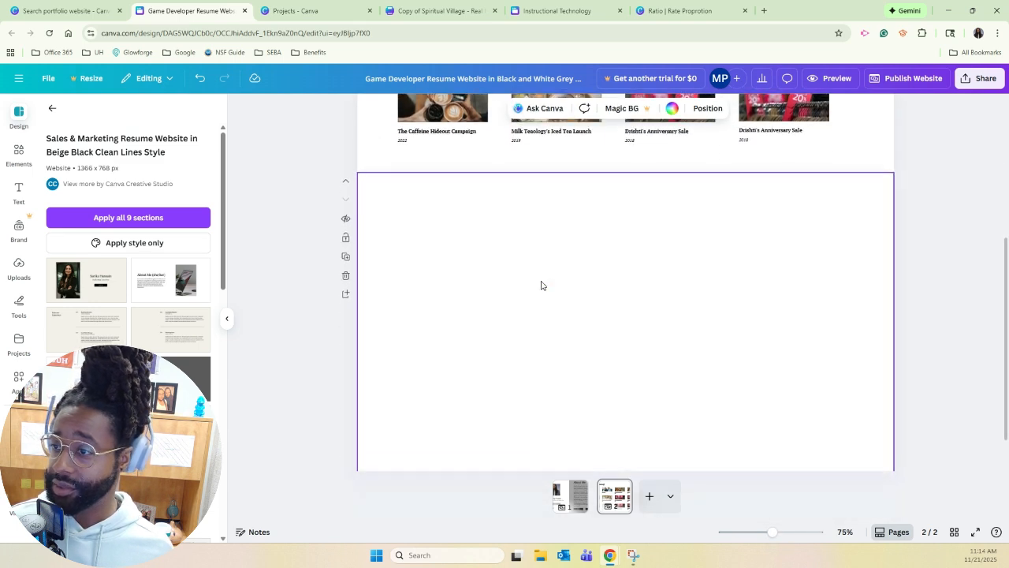
scroll(541, 285, "up", 4)
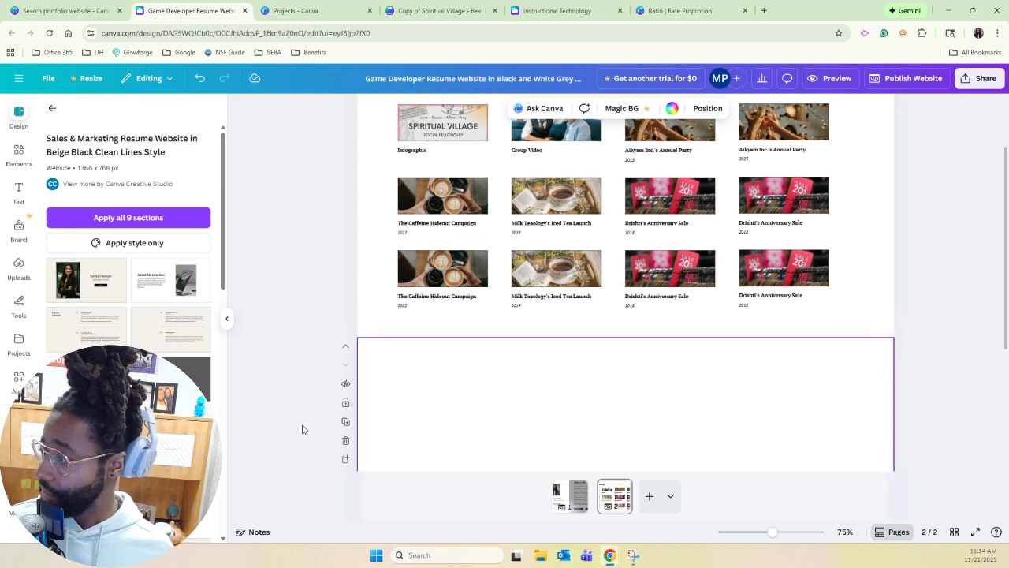
left_click_drag(147, 288, 620, 449)
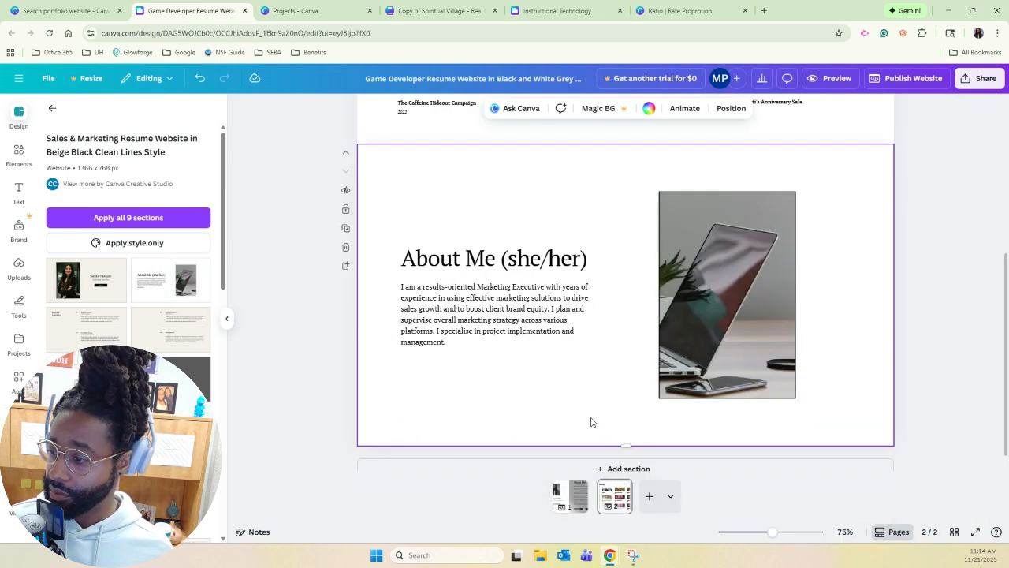
Replace the new section's "About Me (she/her)" heading with "Inforgraphic".
left_click(533, 243)
left_click(532, 243)
left_click(531, 241)
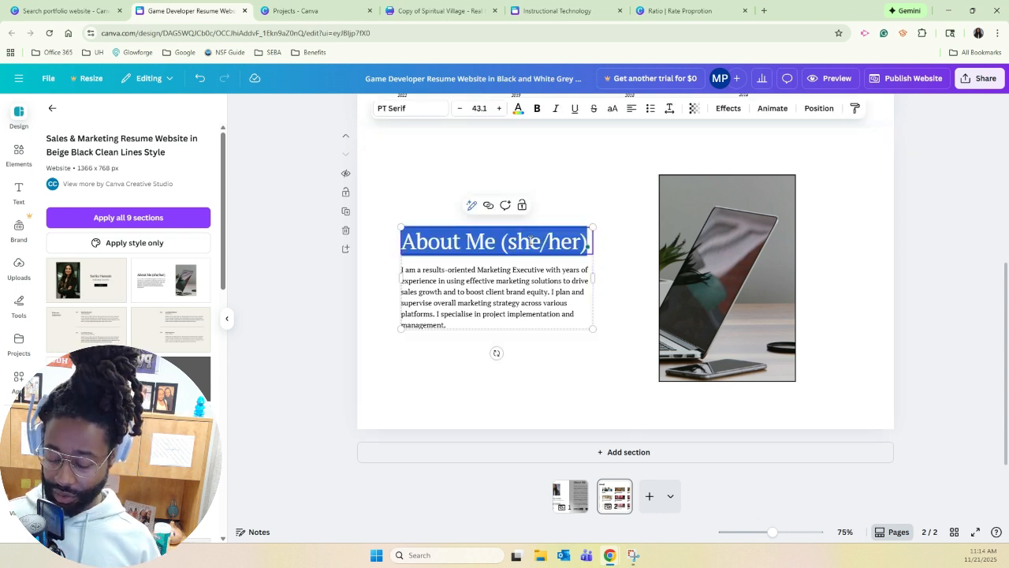
type("in")
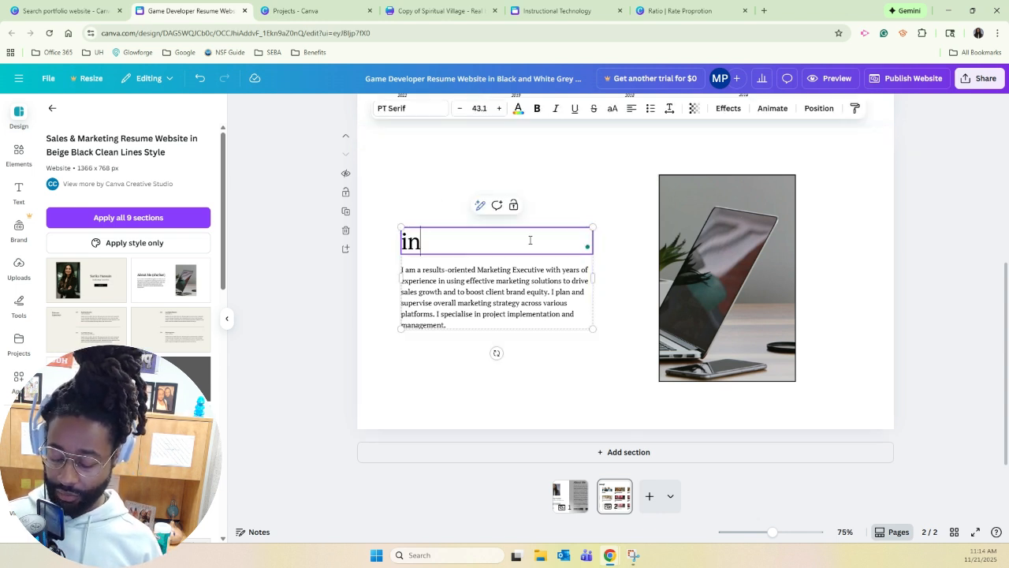
type("forgraphic")
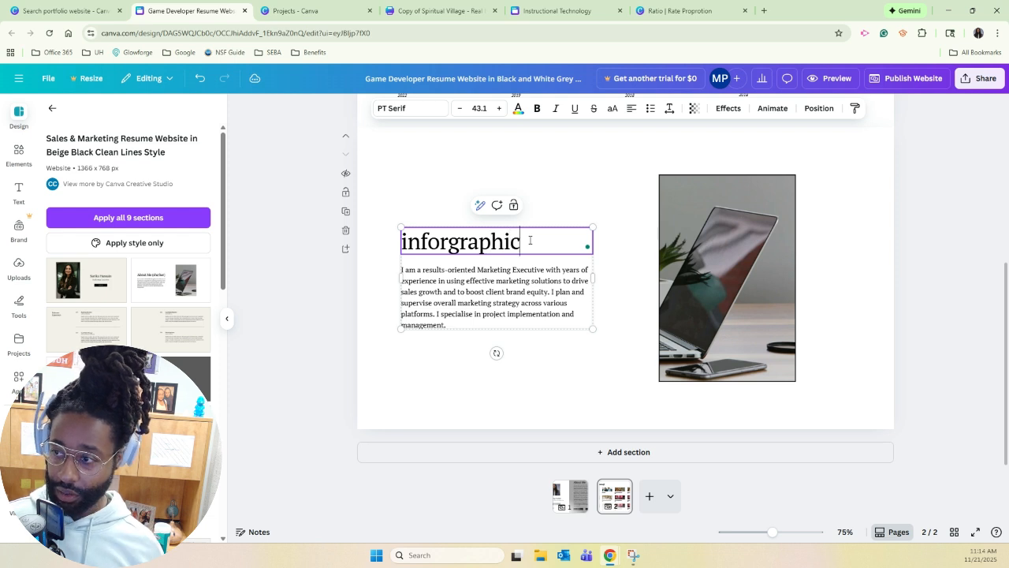
type("1")
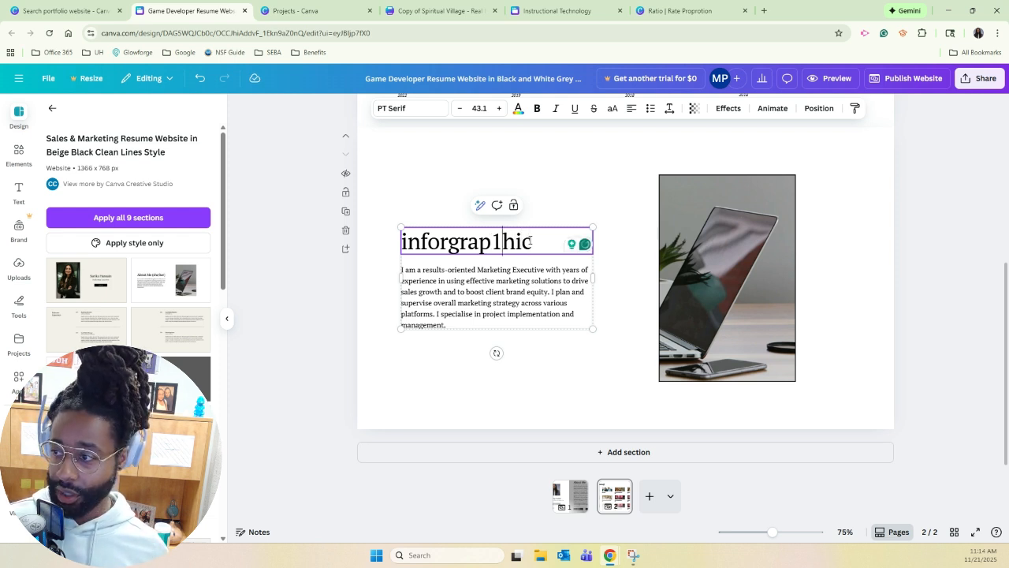
key("BackSpace")
key("Left")
key("Left")
key("Left")
key("Left")
key("Left")
key("Left")
key("Left")
key("Left")
key("Left")
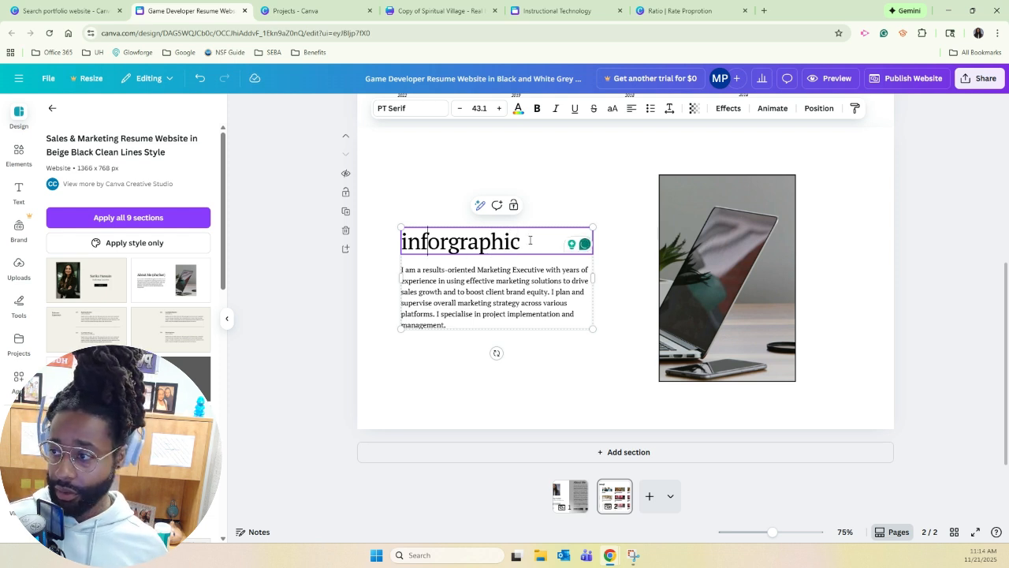
key("Delete")
type("I")
Replace the body text under the section heading with "paragraph reflection" followed by a long run of dots as placeholder.
left_click(534, 297)
left_click(534, 297)
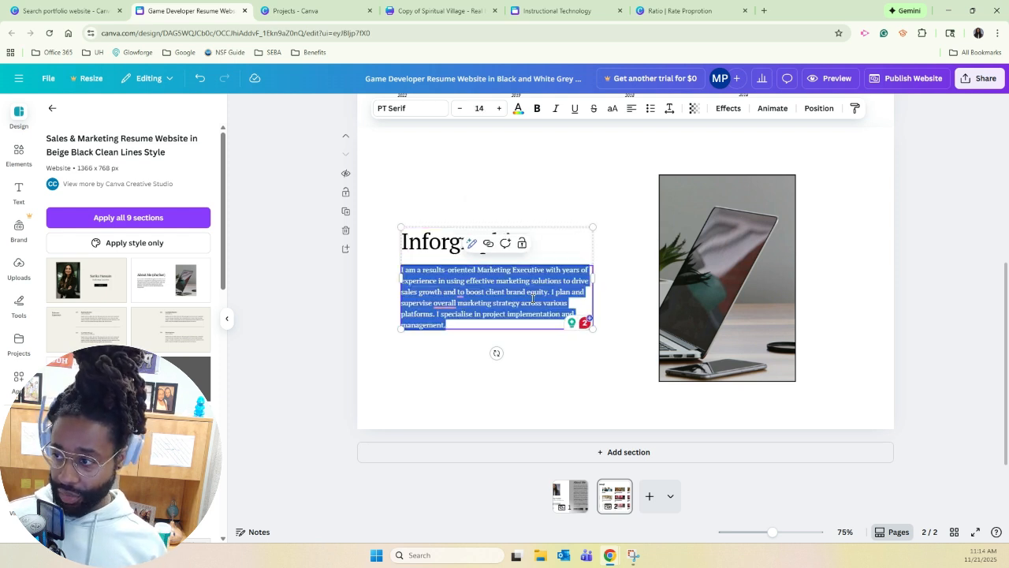
type("mar")
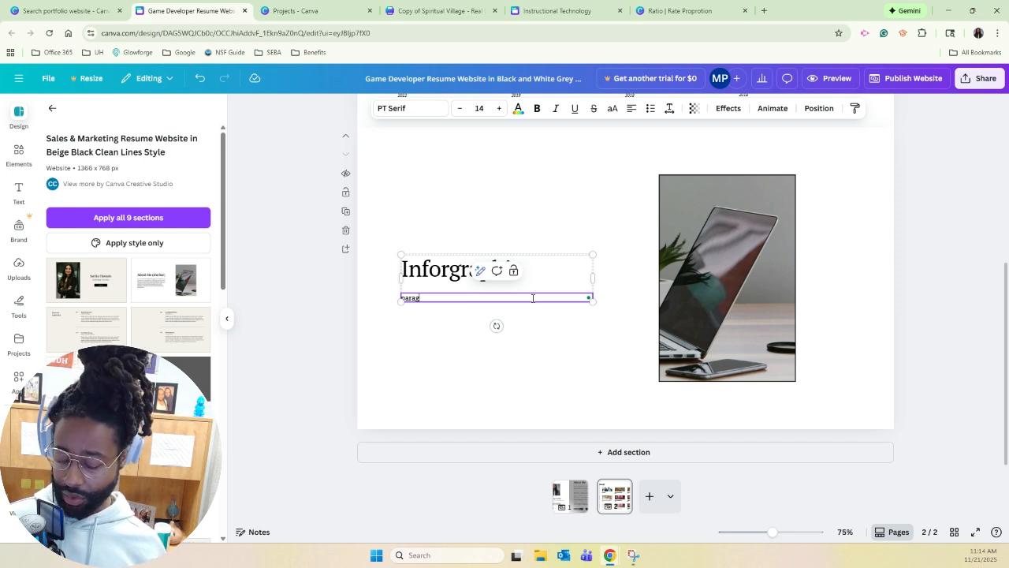
type("efl")
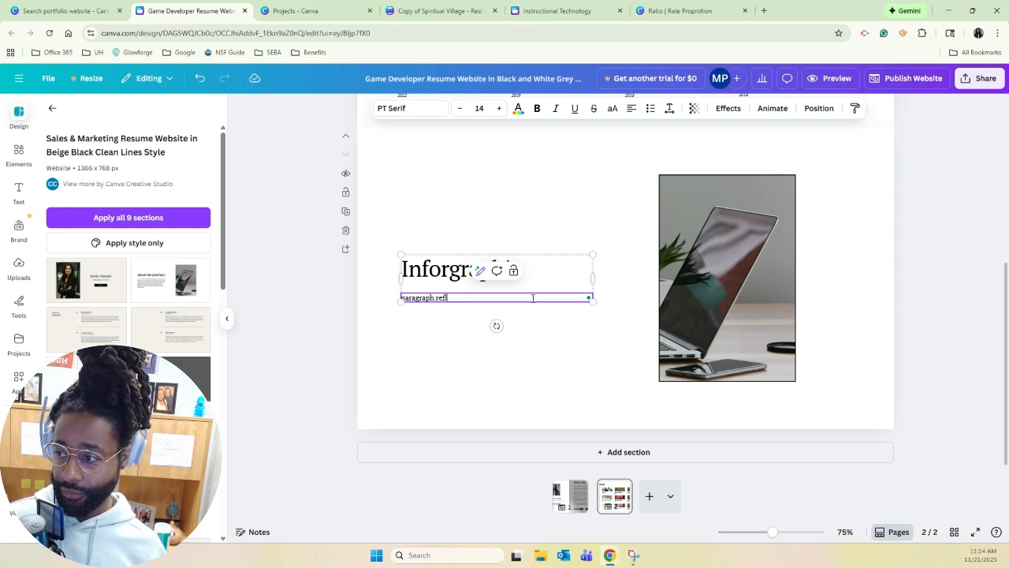
type("ection")
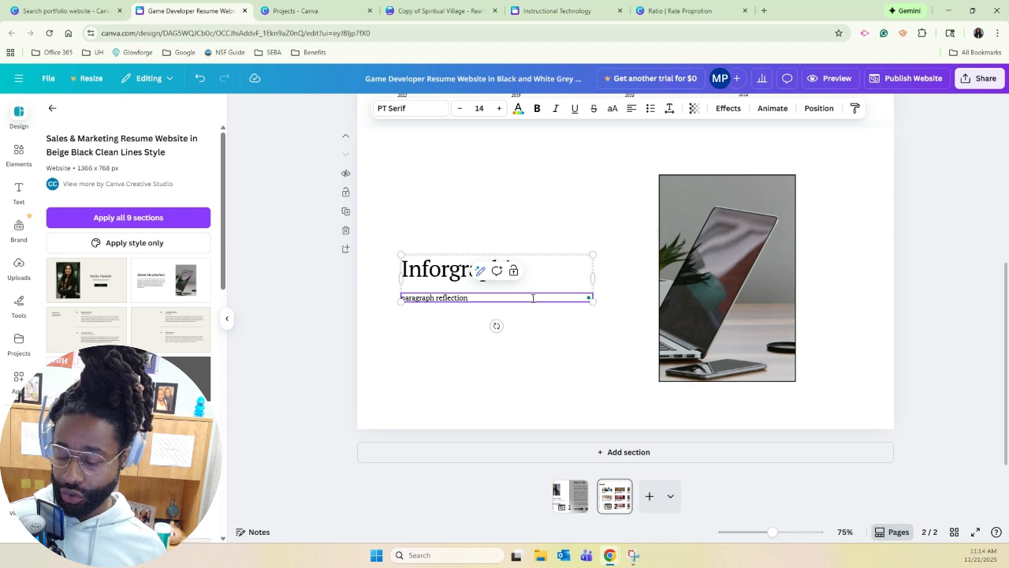
type("....................................................................................................")
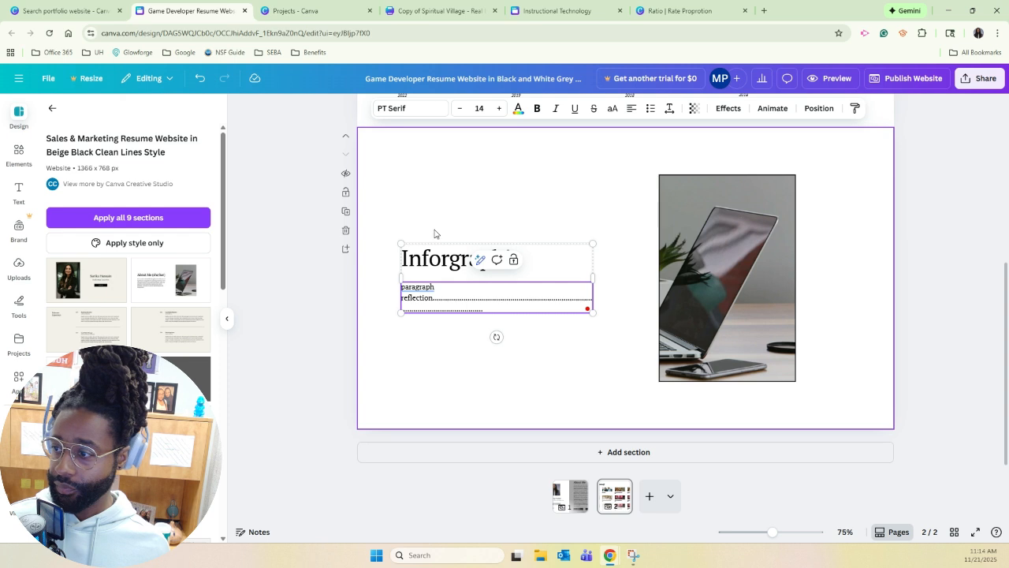
left_click(442, 347)
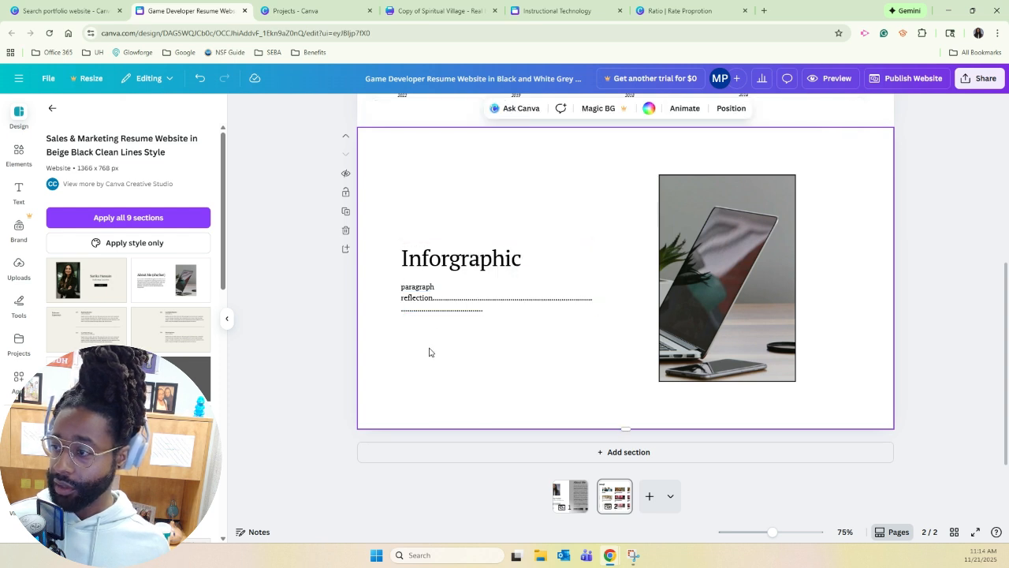
Duplicate the heading and paragraph text group and align the copy directly beneath the original.
left_click(444, 305)
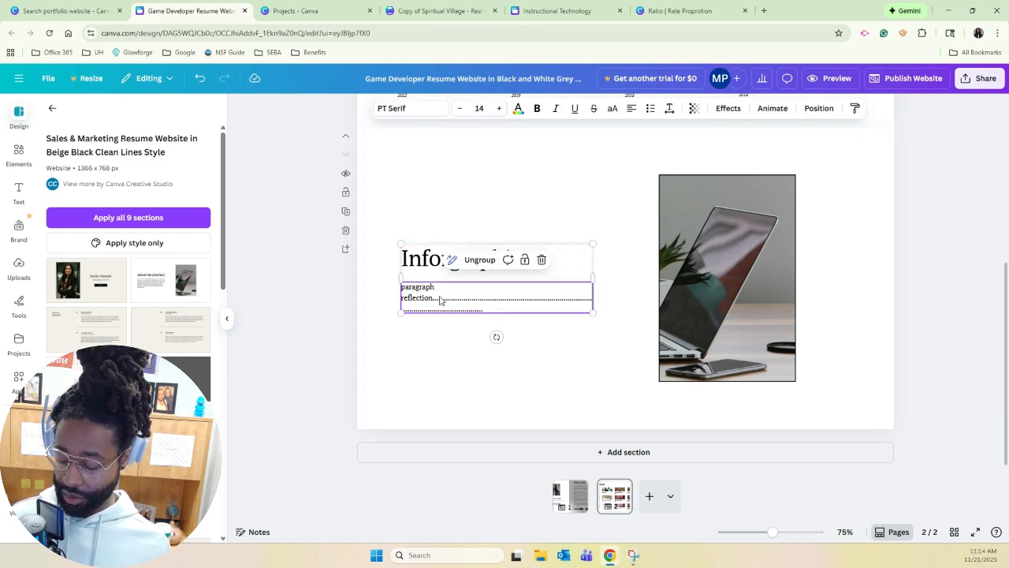
key("ctrl+d")
left_click_drag(457, 310, 449, 366)
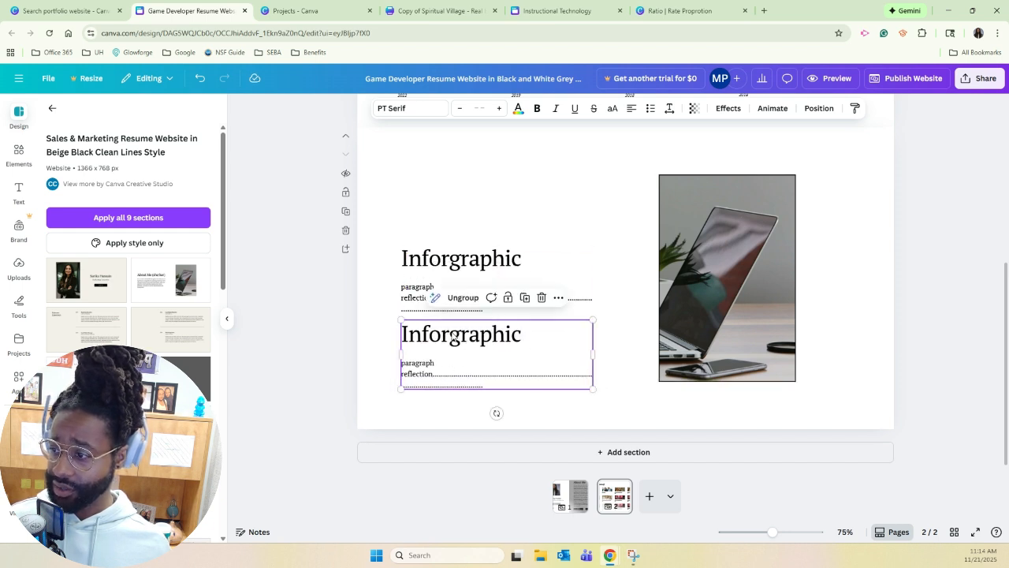
Delete the duplicated "Inforgraphic" heading from the copied text group.
double_click(452, 332)
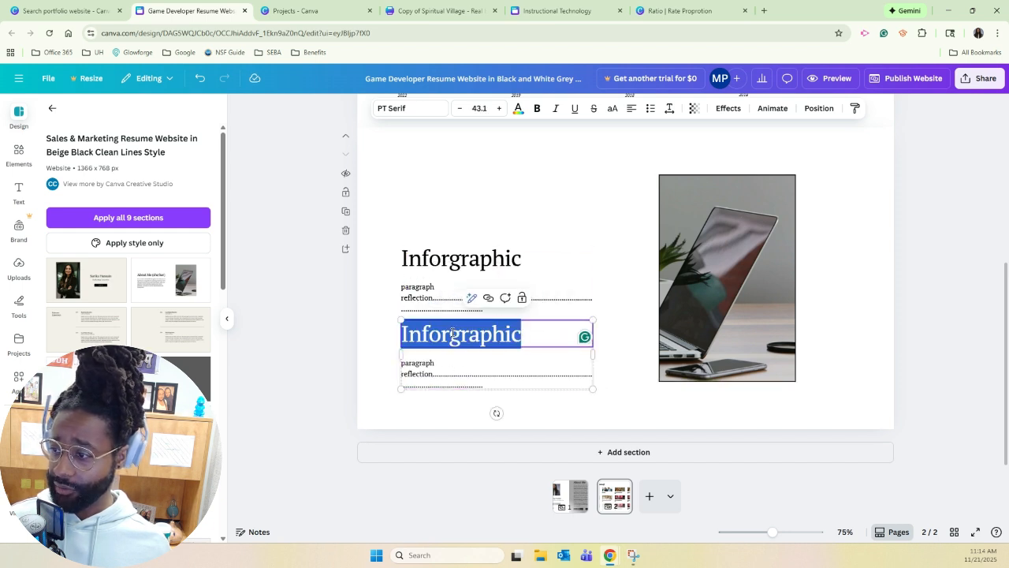
left_click(538, 326)
left_click(603, 317)
left_click(557, 331)
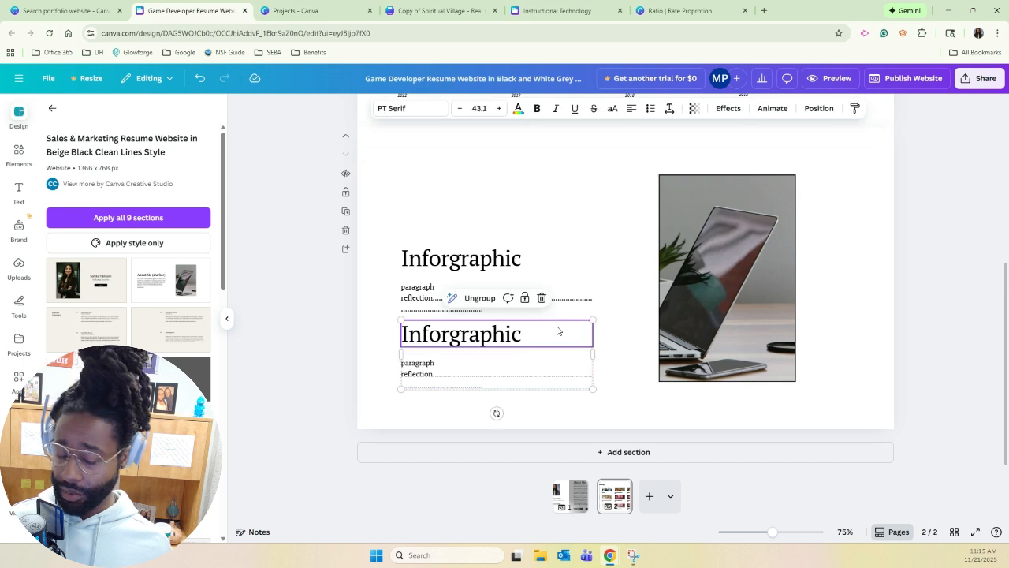
key("Delete")
Replace the copied placeholder paragraph below the reflection with the label "Links" followed by blank lines.
left_click_drag(465, 371, 399, 355)
double_click(495, 375)
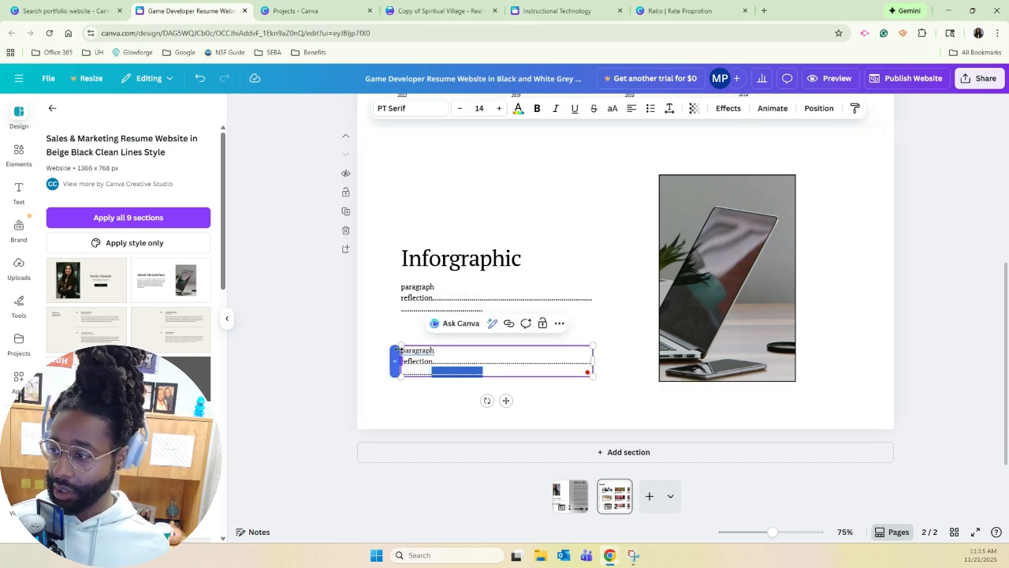
key("BackSpace")
key("BackSpace")
key("BackSpace")
key("BackSpace")
key("BackSpace")
key("BackSpace")
key("BackSpace")
key("BackSpace")
key("BackSpace")
key("BackSpace")
key("BackSpace")
key("BackSpace")
key("BackSpace")
key("BackSpace")
key("BackSpace")
key("BackSpace")
key("BackSpace")
key("BackSpace")
key("BackSpace")
key("BackSpace")
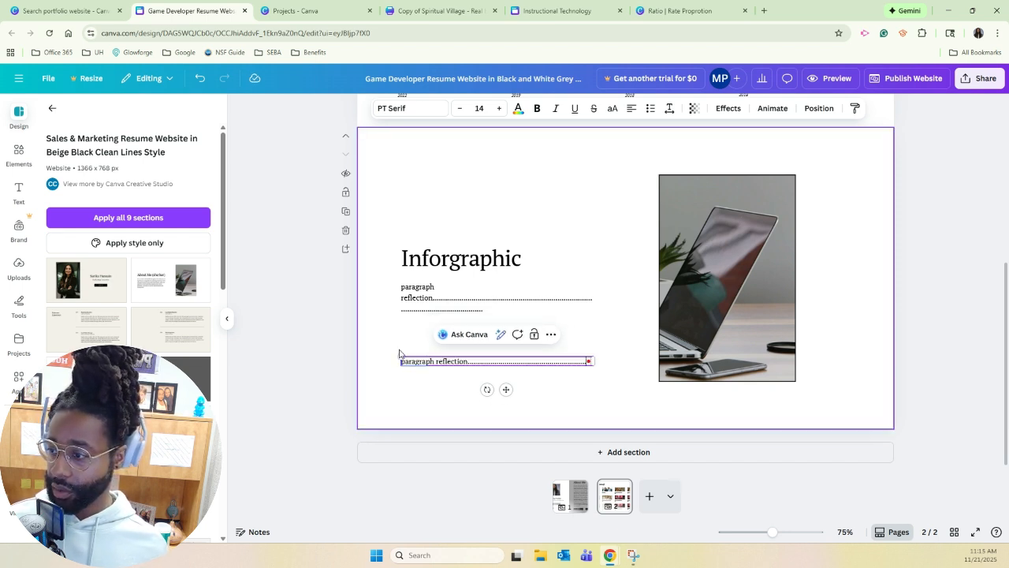
triple_click(429, 360)
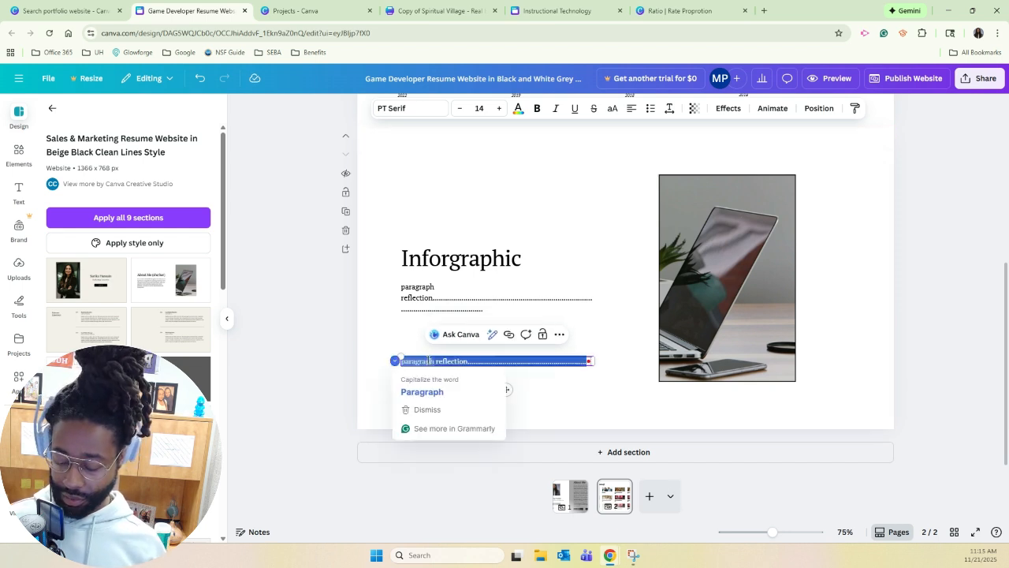
type("Links")
key("Return")
key("Return")
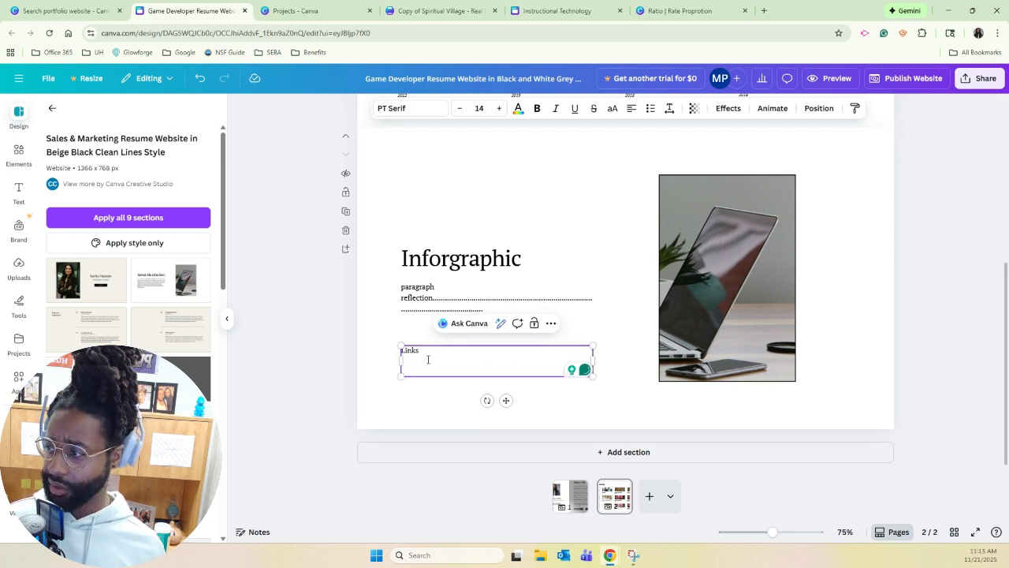
left_click(540, 182)
Copy the full Spiritual Village flyer screenshot from Snipping Tool and place it in the infographic section's laptop photo frame.
scroll(498, 249, "up", 4)
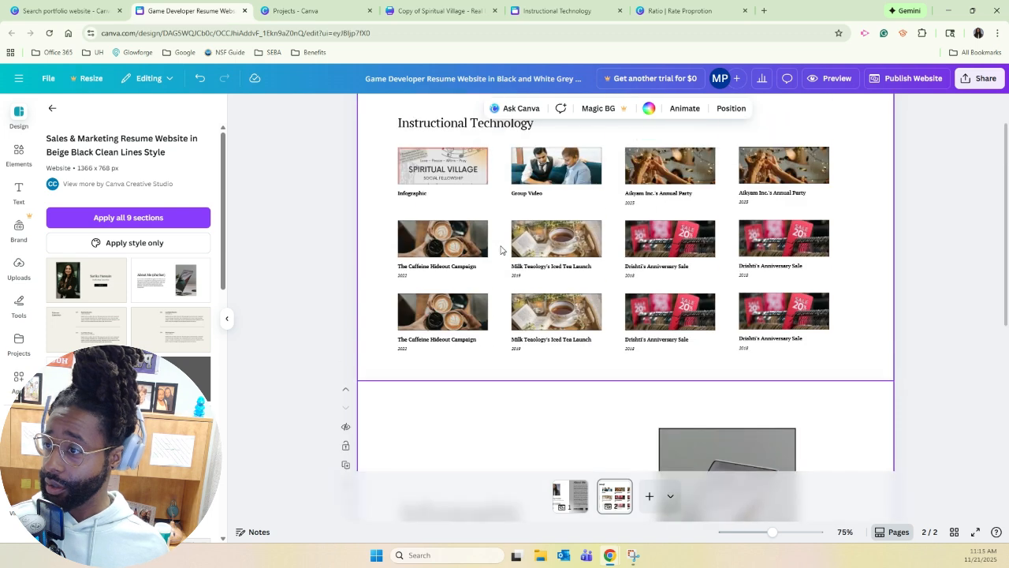
scroll(496, 253, "down", 2)
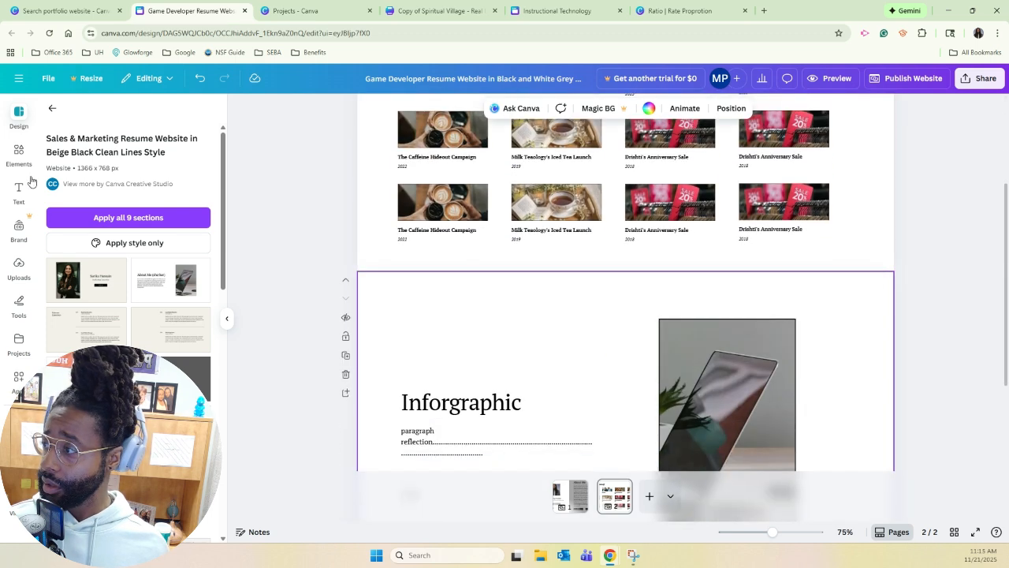
left_click(633, 555)
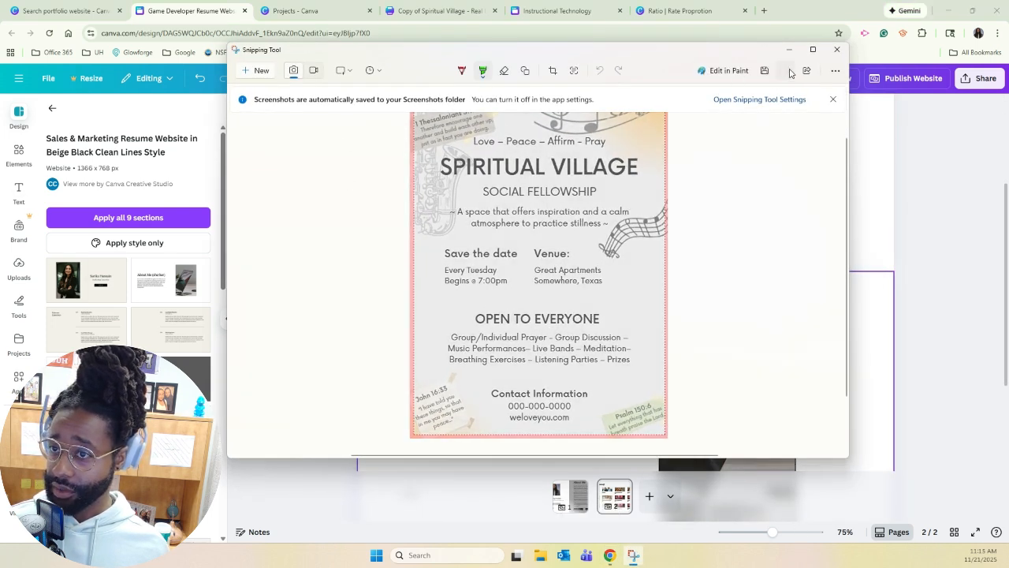
left_click(868, 228)
scroll(552, 350, "down", 2)
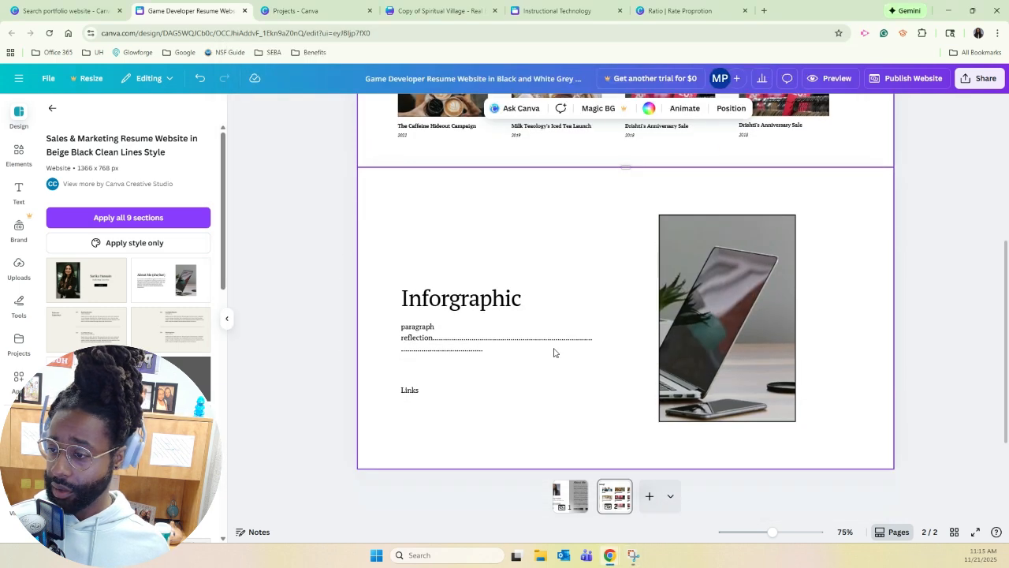
key("ctrl+v")
left_click_drag(611, 304, 724, 360)
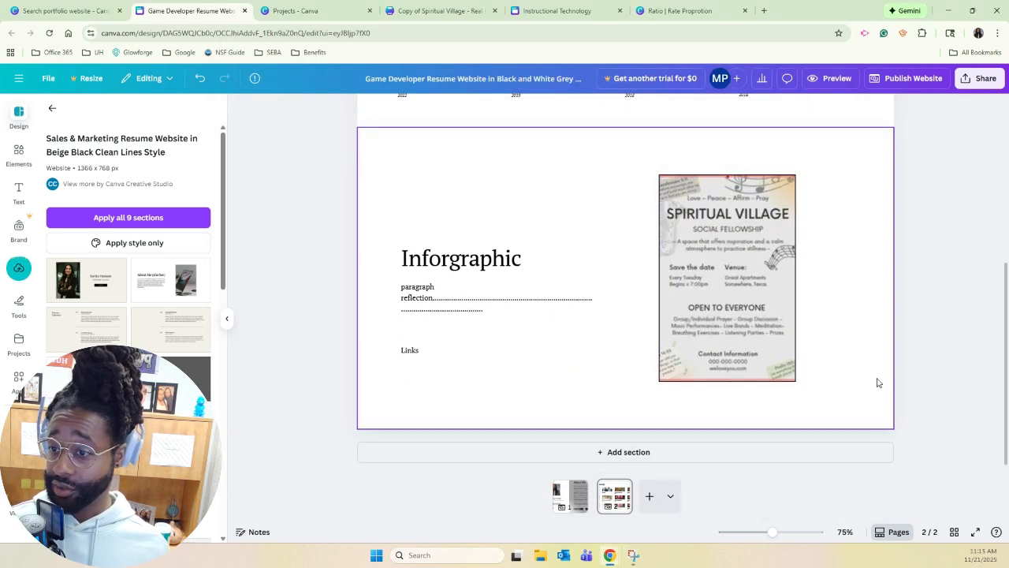
Add the line "Flyer Communication" beneath the "Links" label in the infographic section.
scroll(578, 236, "up", 3)
scroll(712, 265, "down", 3)
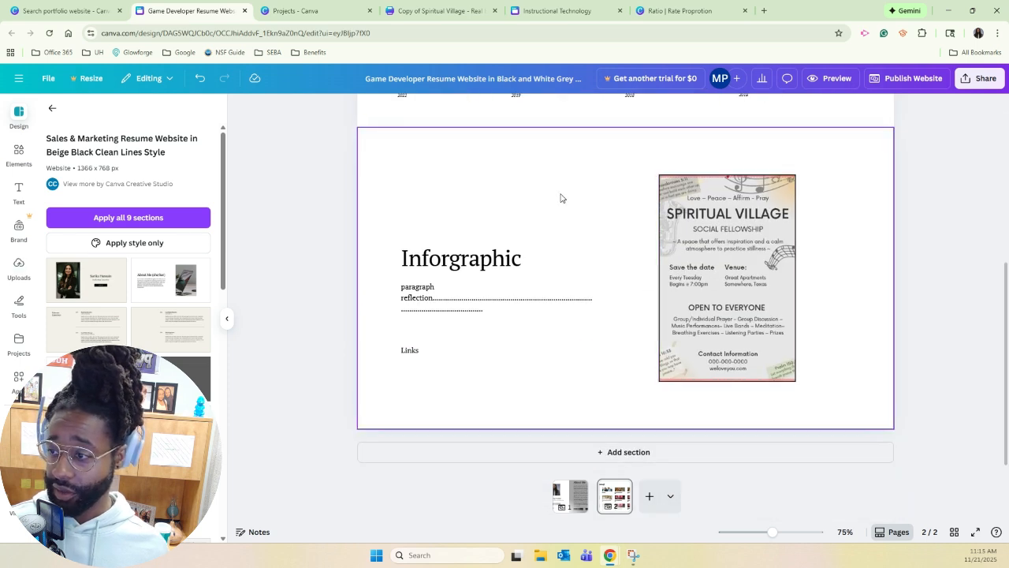
left_click(408, 370)
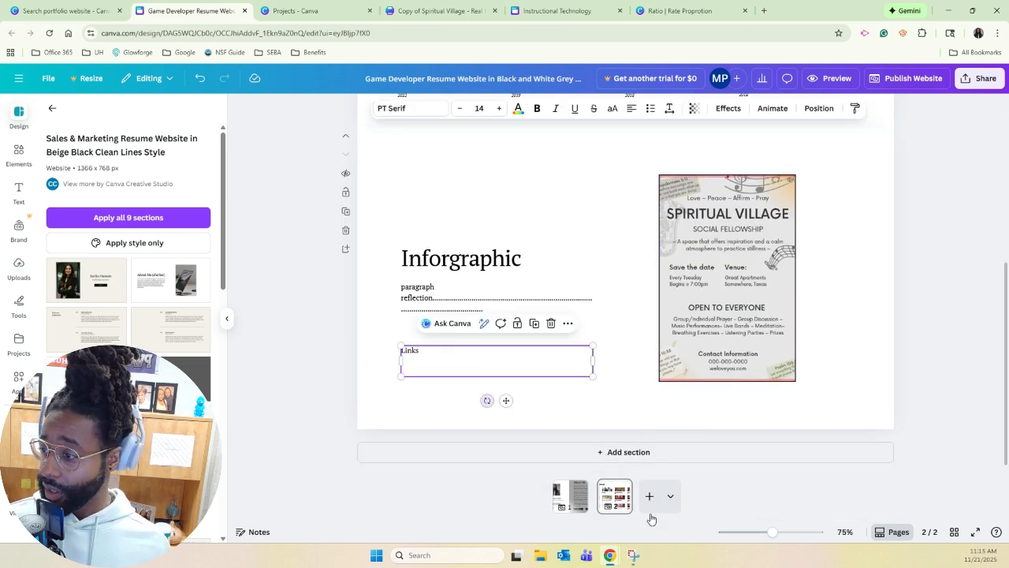
left_click(446, 368)
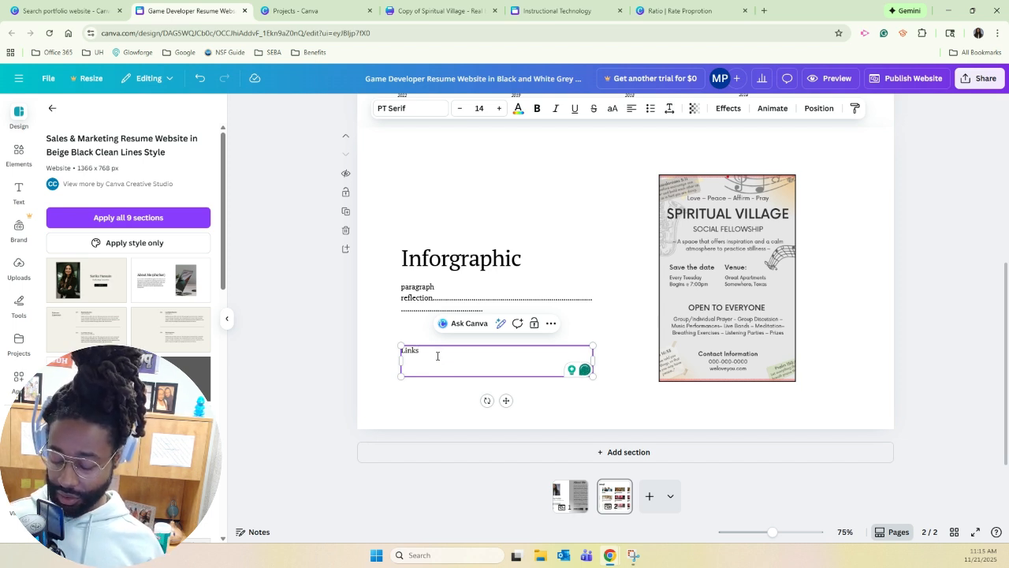
type("Fly")
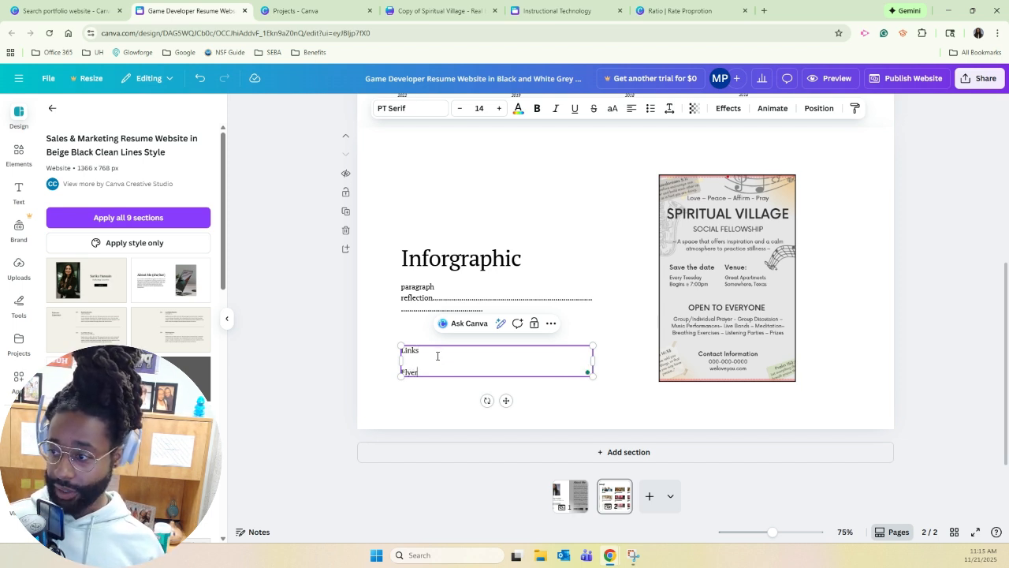
type("er Co")
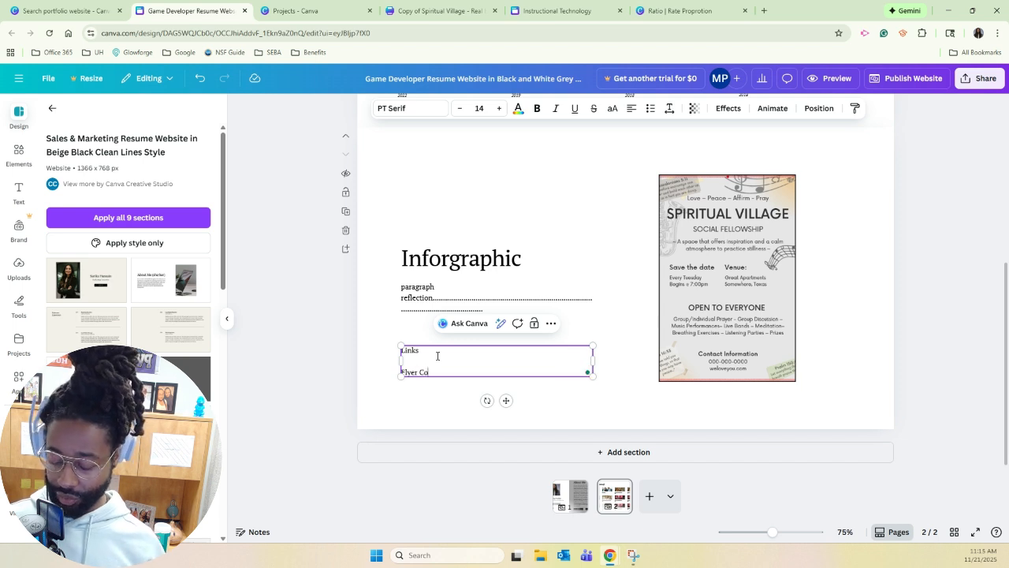
type("mmunication")
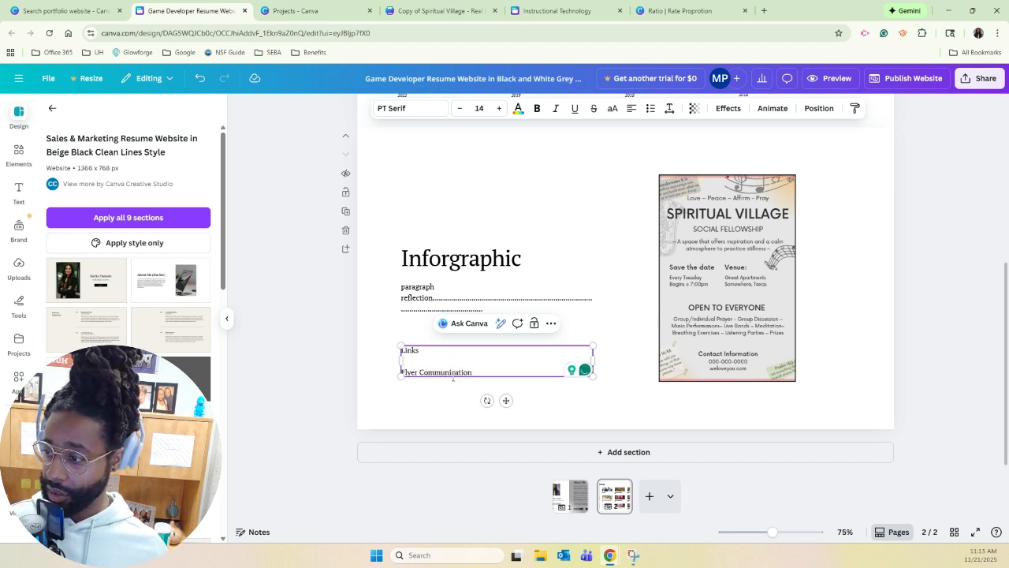
double_click(454, 377)
left_click(432, 402)
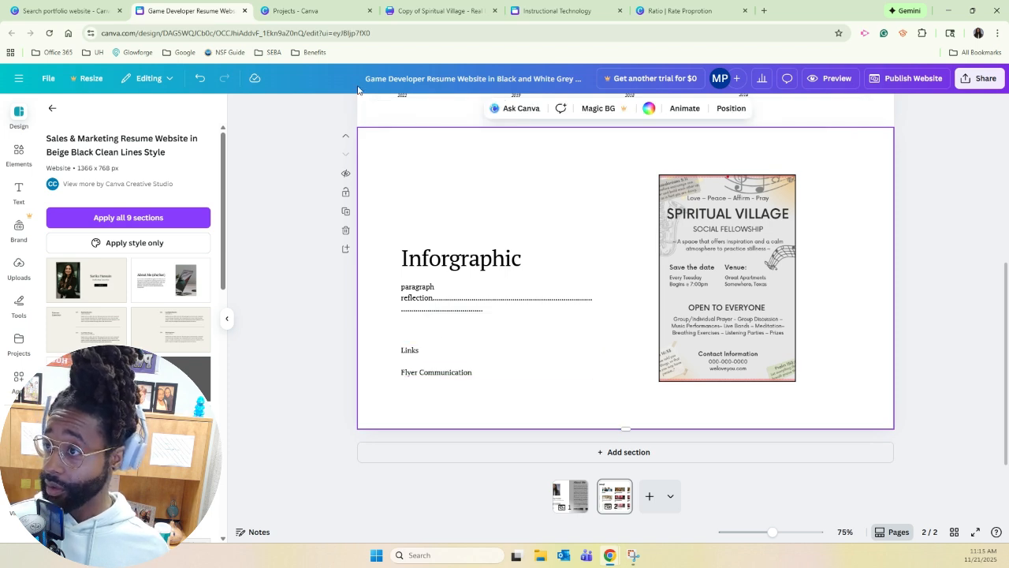
Switch to the Copy of Spiritual Village design and copy its public view link.
left_click(422, 11)
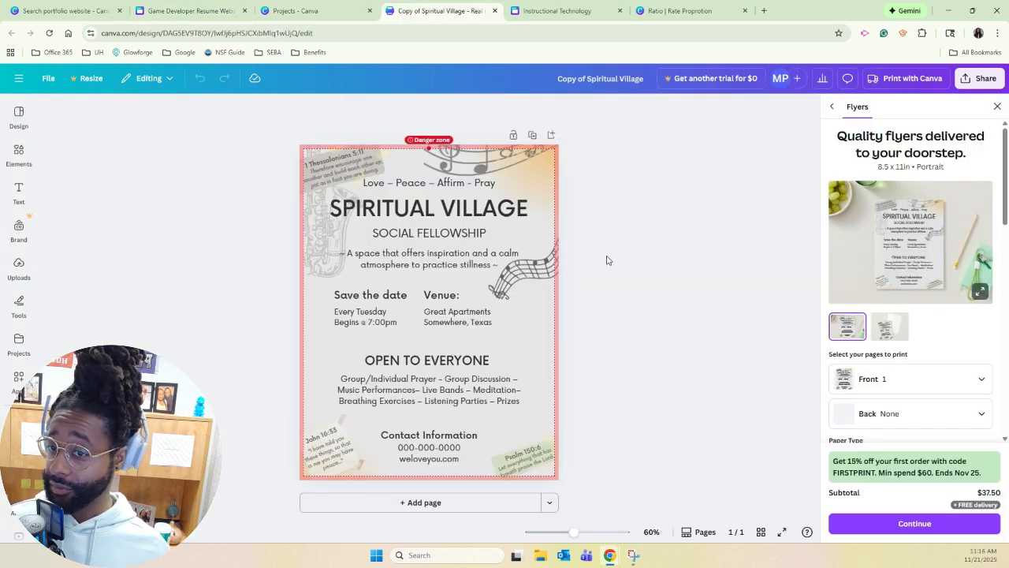
left_click(998, 107)
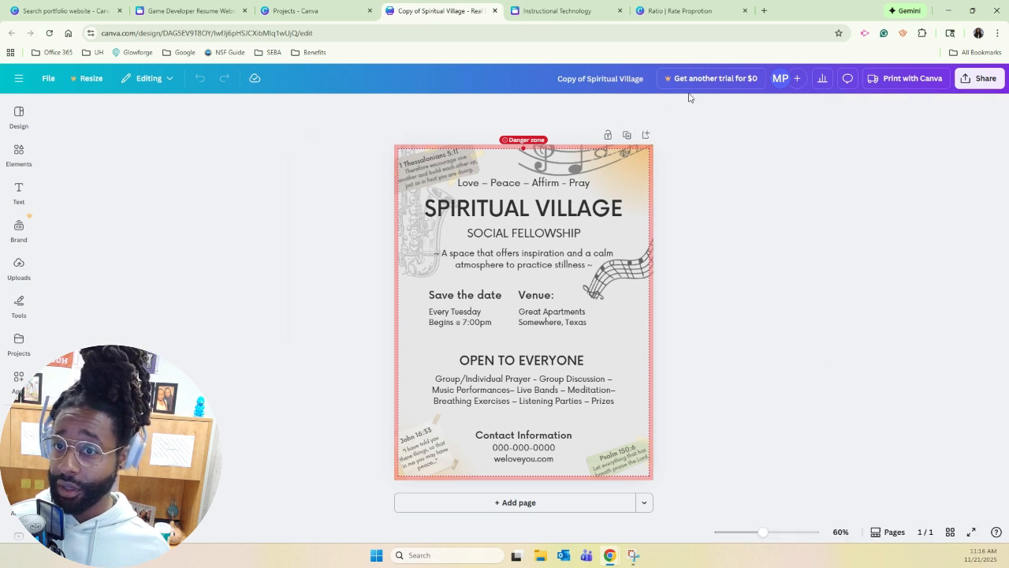
left_click(976, 84)
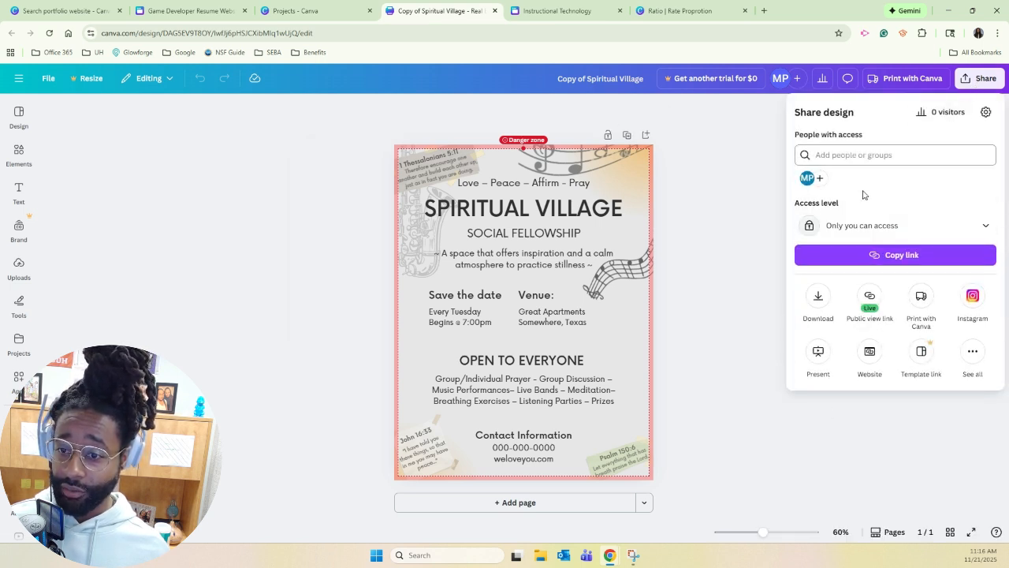
left_click(872, 299)
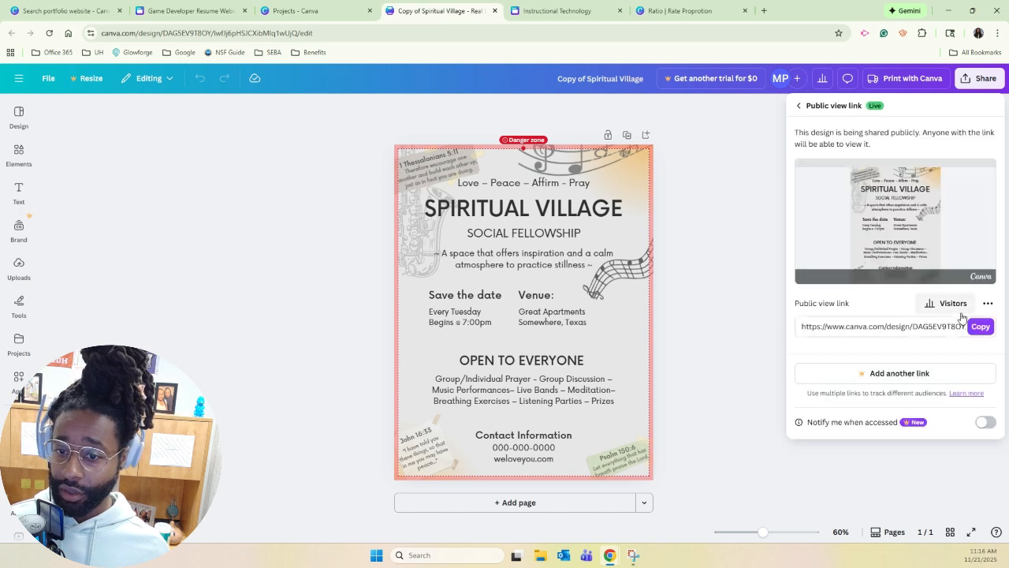
left_click(976, 326)
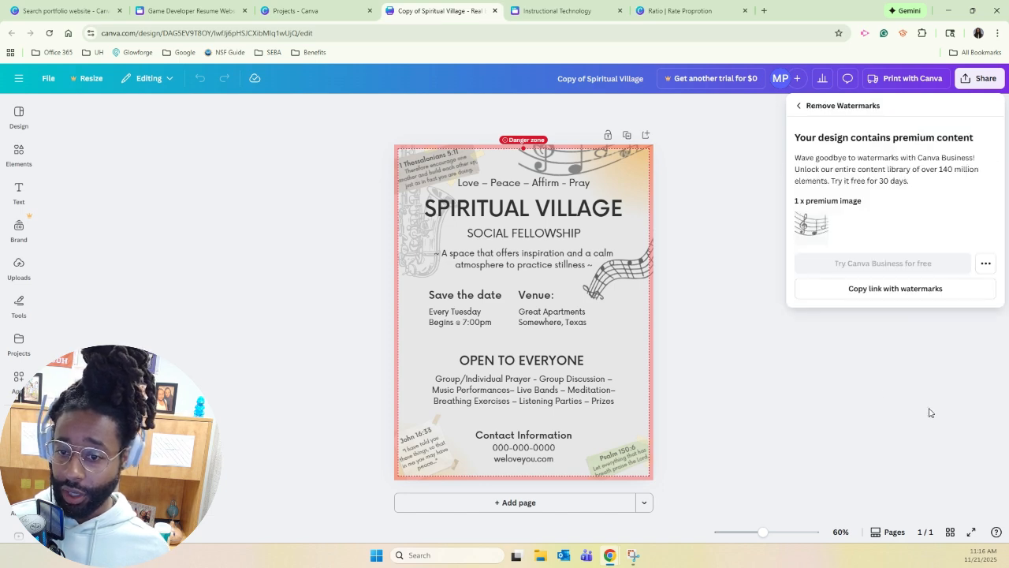
Return to the portfolio website design and hyperlink the "Flyer Communication" text to the copied public view link.
left_click(324, 17)
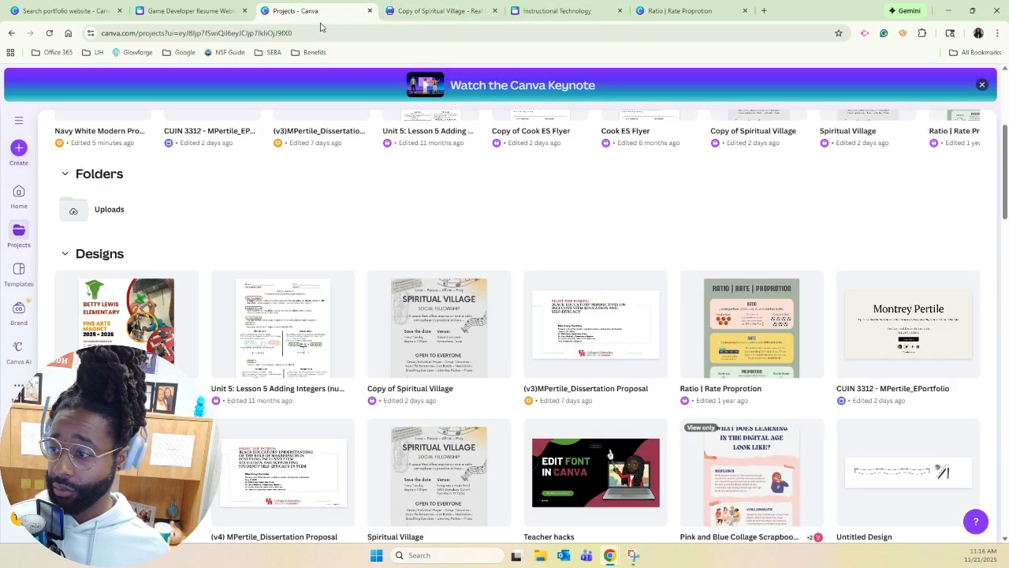
left_click(189, 10)
left_click(426, 365)
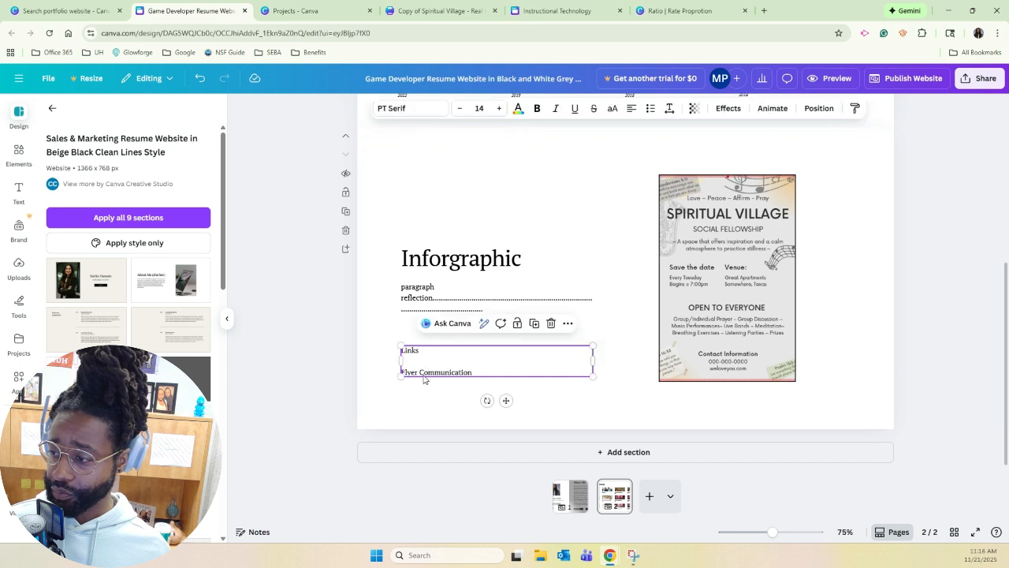
triple_click(445, 371)
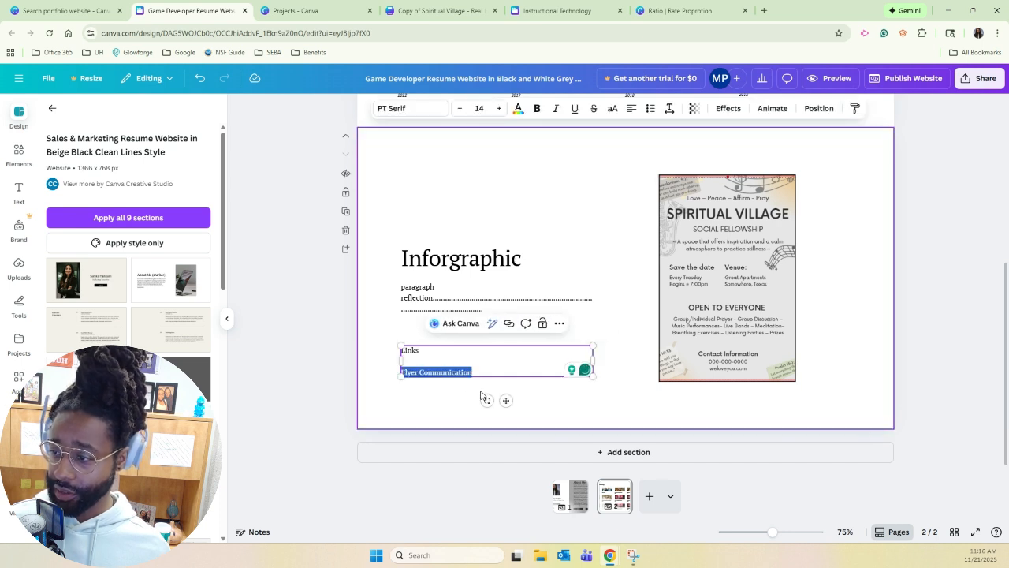
left_click(508, 324)
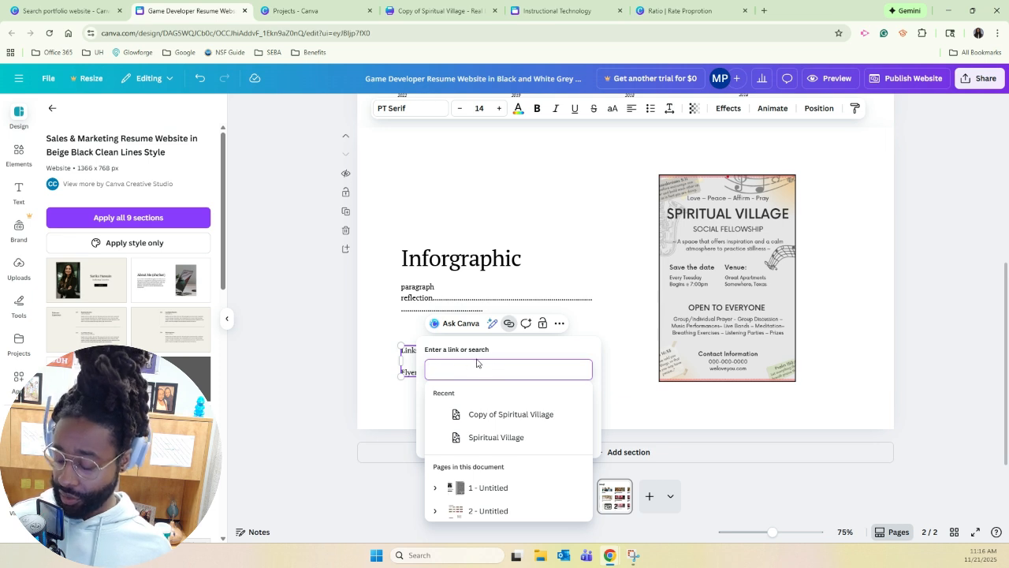
key("ctrl+v")
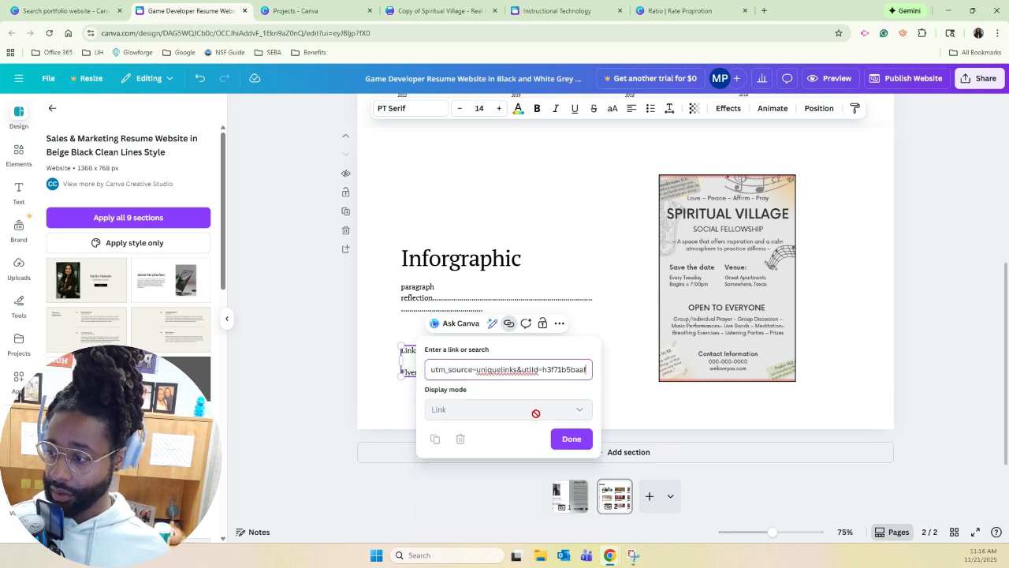
left_click(573, 443)
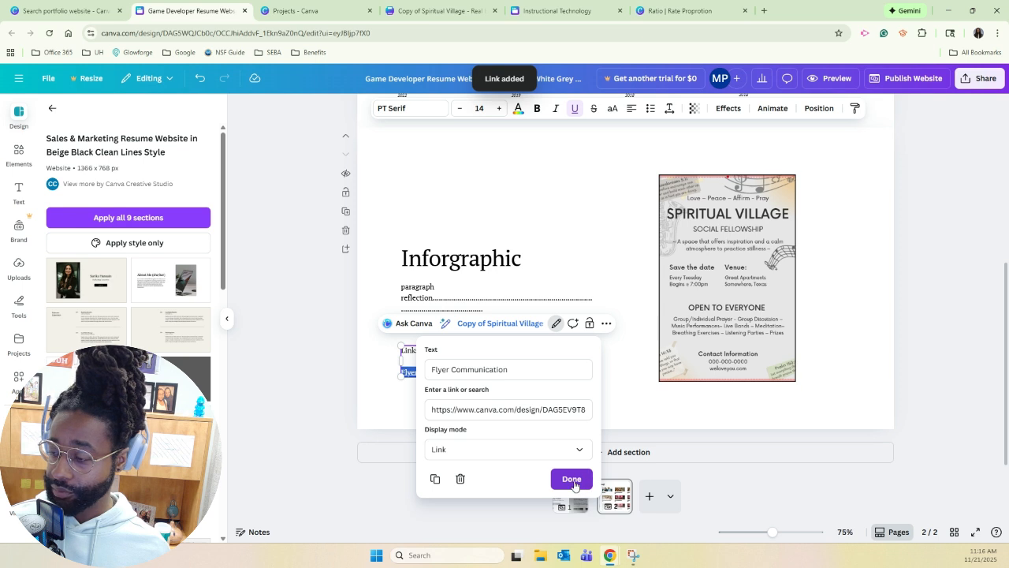
left_click(573, 479)
left_click(607, 415)
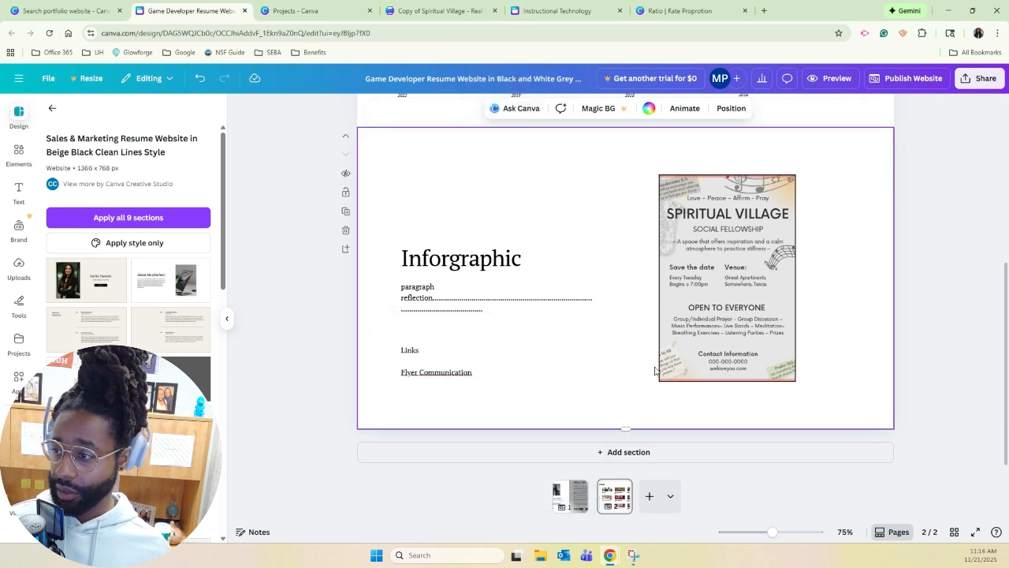
Link the "Infographic" caption under the first Instructional Technology thumbnail to Section 2 of page 2.
scroll(627, 365, "up", 1)
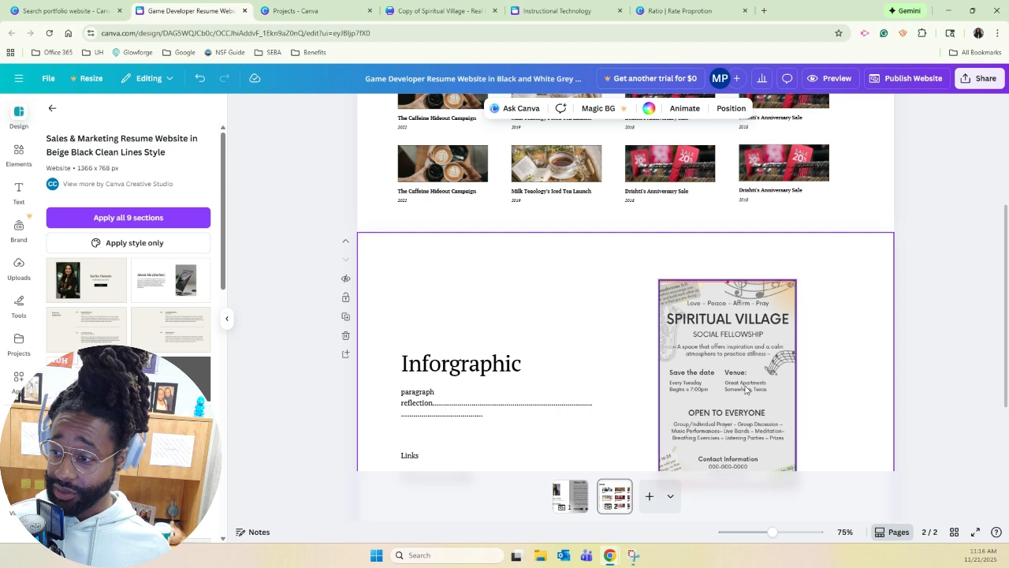
scroll(597, 405, "up", 2)
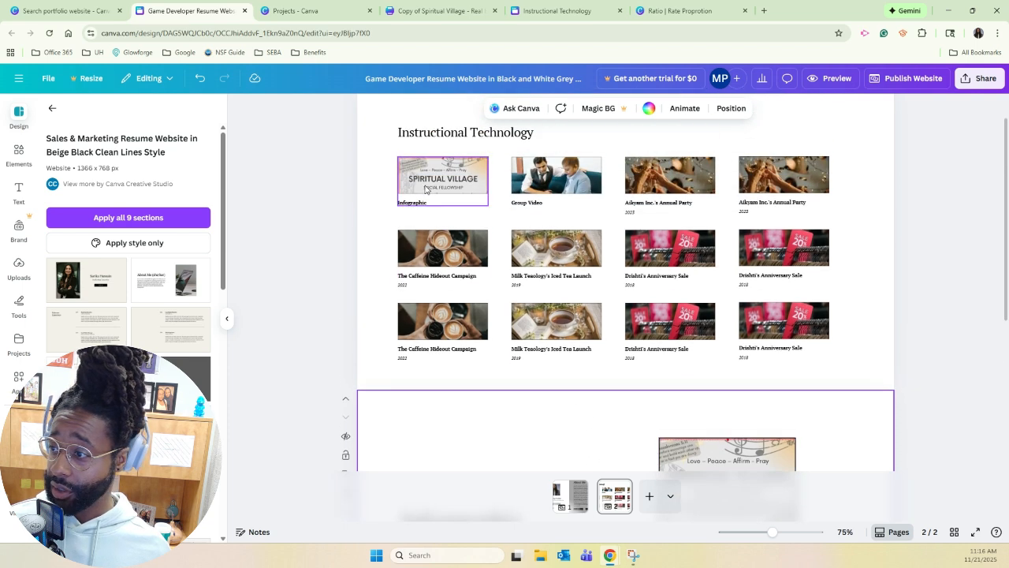
left_click(427, 189)
left_click(421, 204)
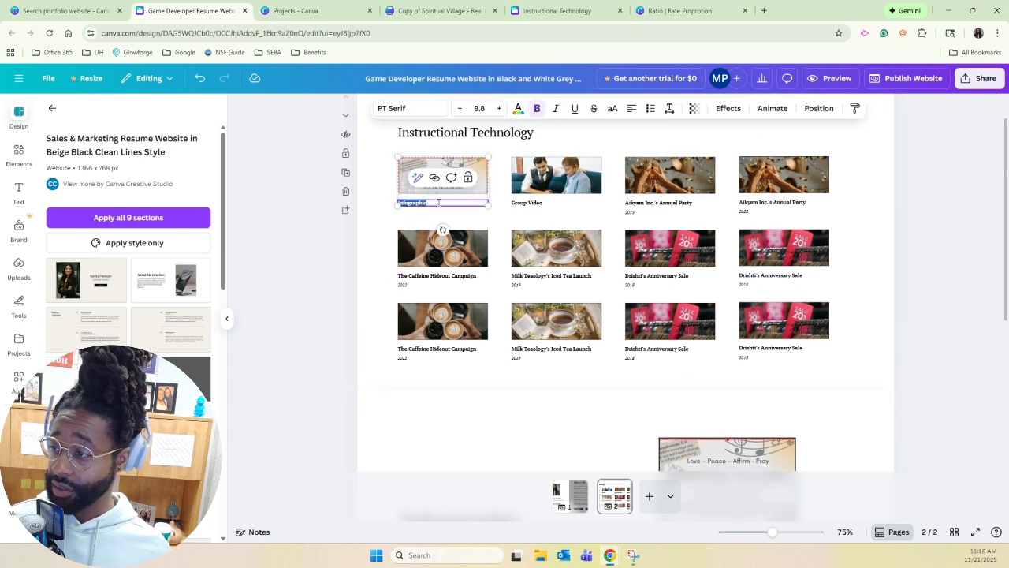
left_click(435, 178)
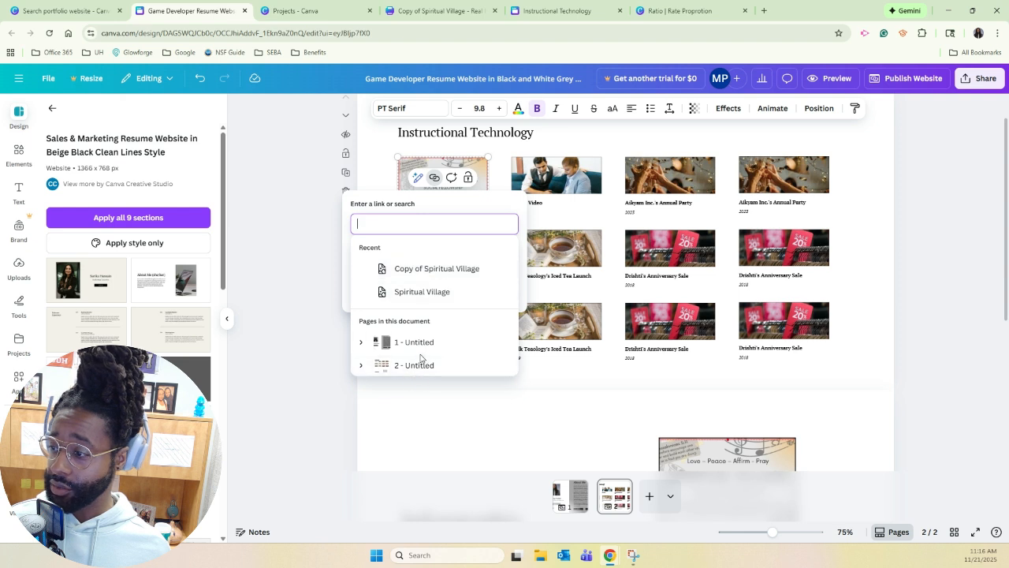
left_click(361, 366)
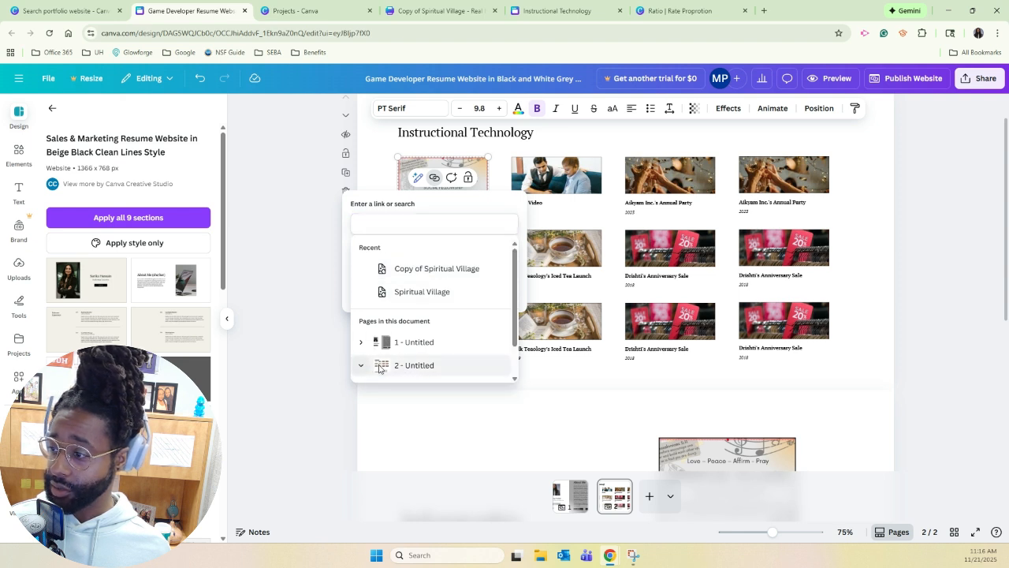
scroll(406, 354, "down", 1)
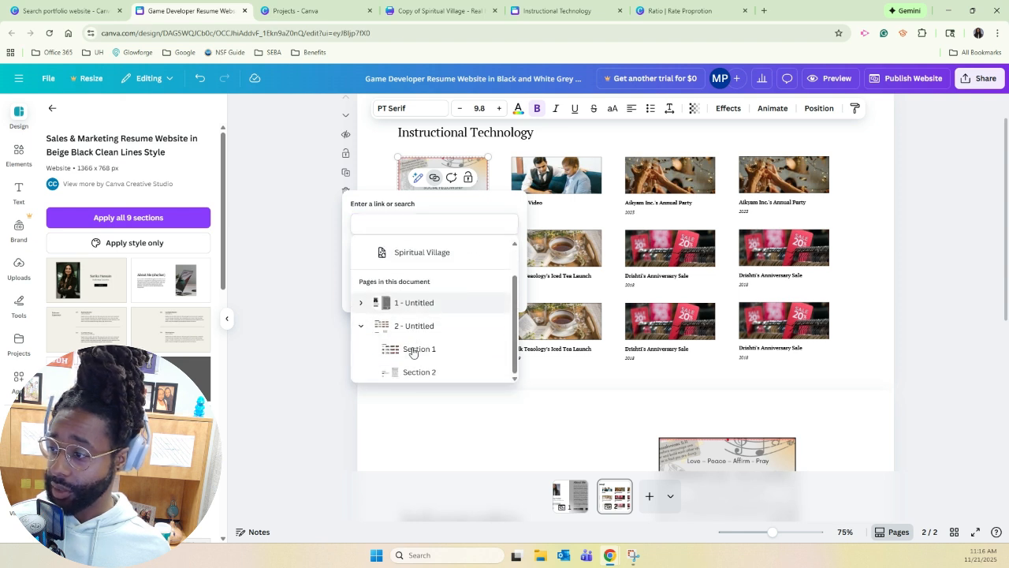
left_click(441, 376)
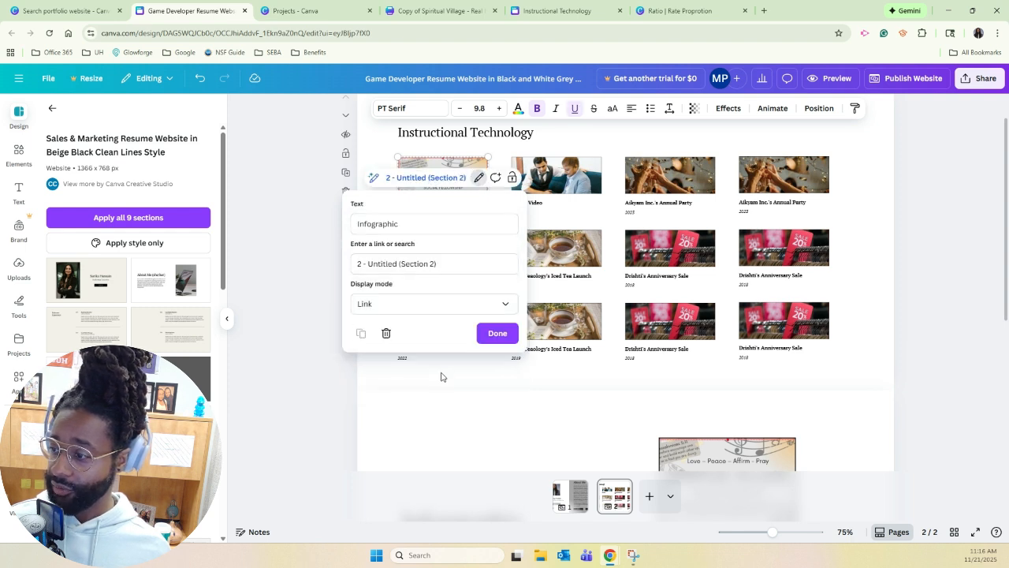
left_click(497, 334)
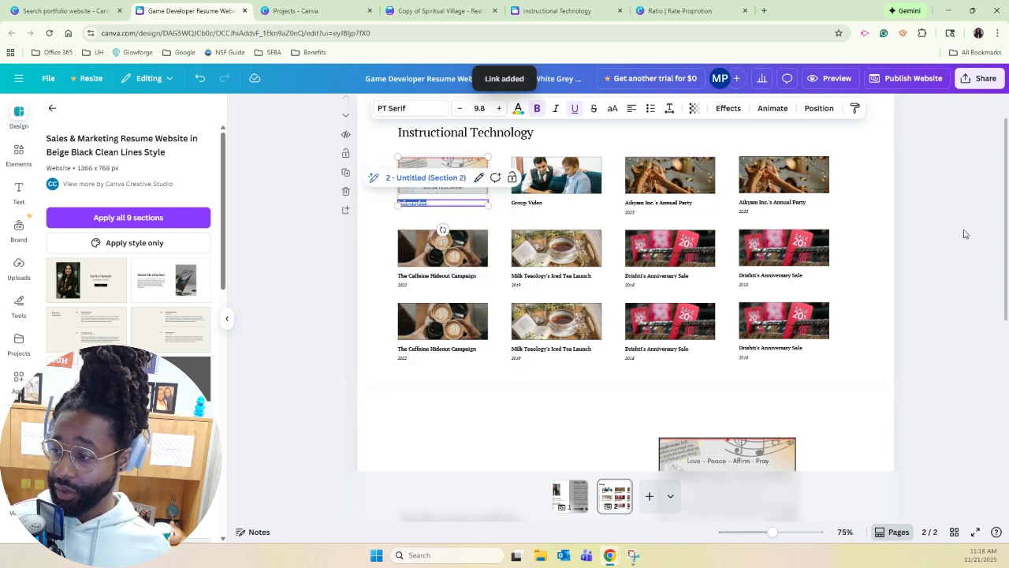
left_click(926, 112)
Preview the website and test the "Infographic" link on page 2, then close the preview.
left_click(829, 78)
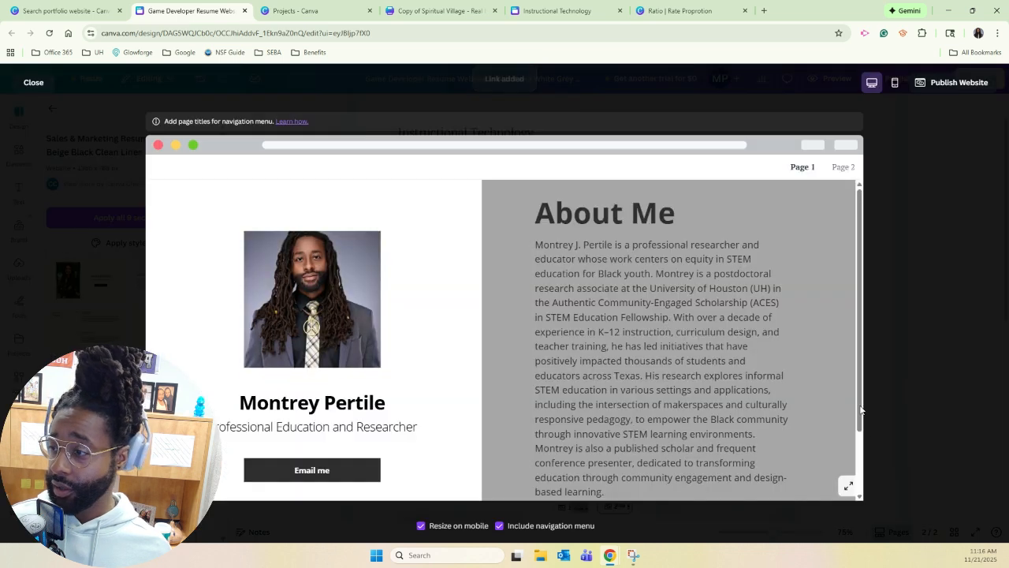
scroll(422, 358, "down", 2)
scroll(421, 354, "up", 2)
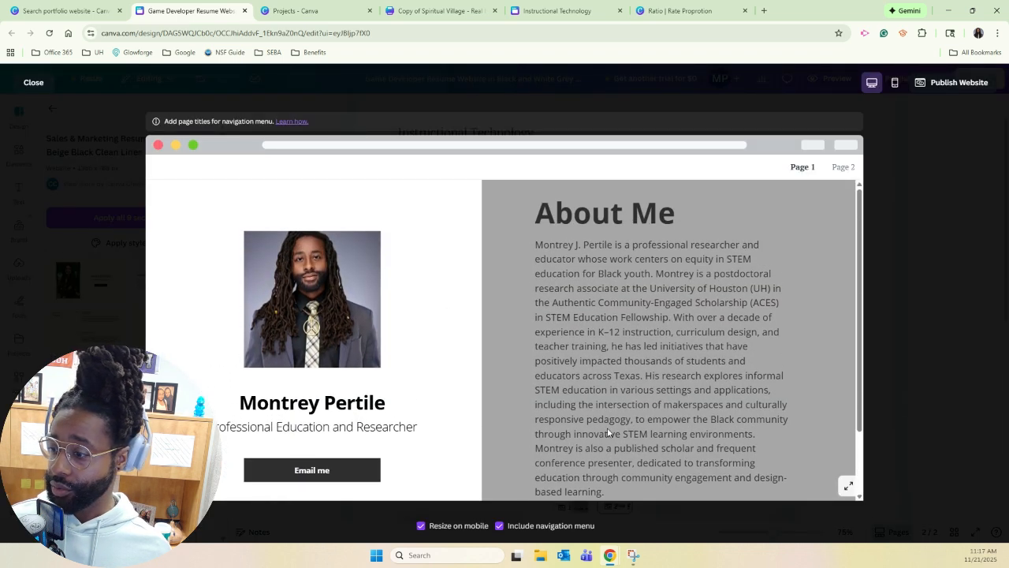
left_click(844, 166)
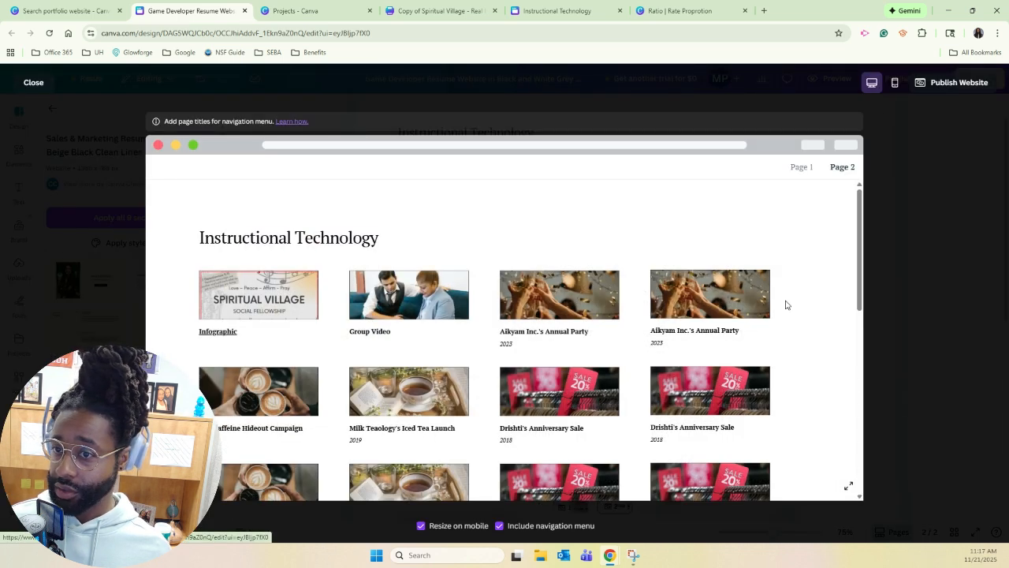
left_click(230, 332)
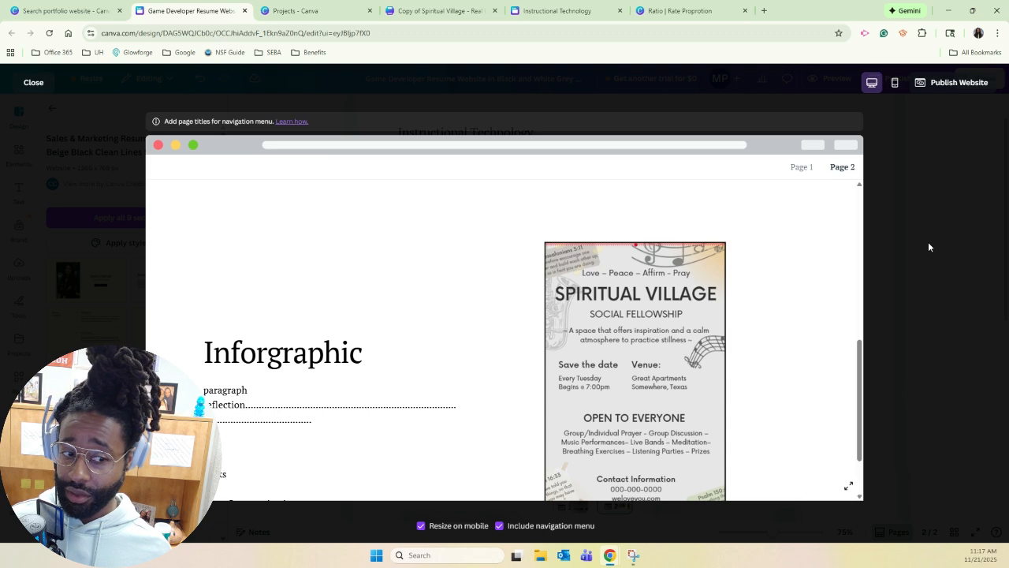
key("Escape")
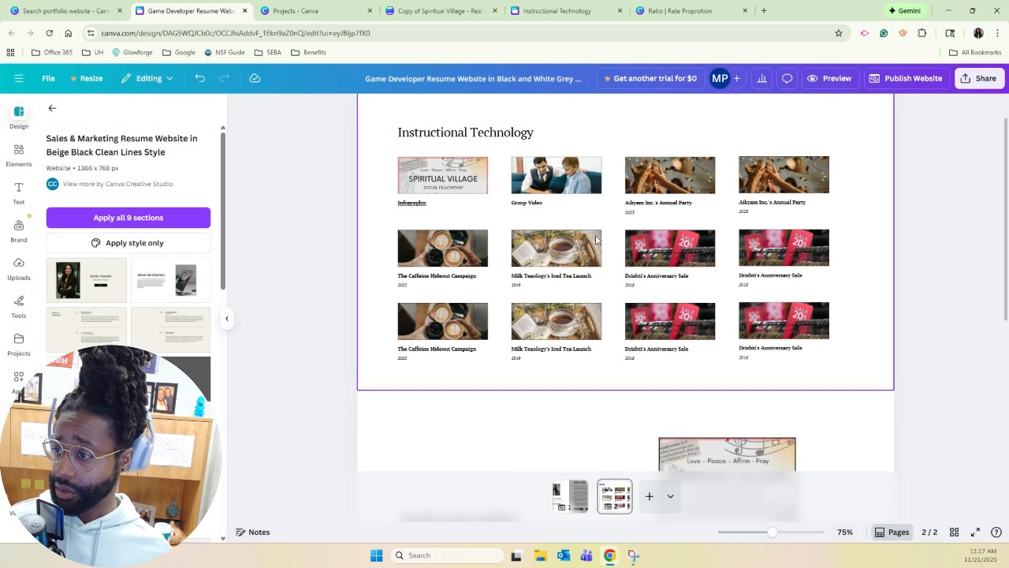
Give page 1 of the website the page title "About Me".
scroll(353, 440, "up", 1)
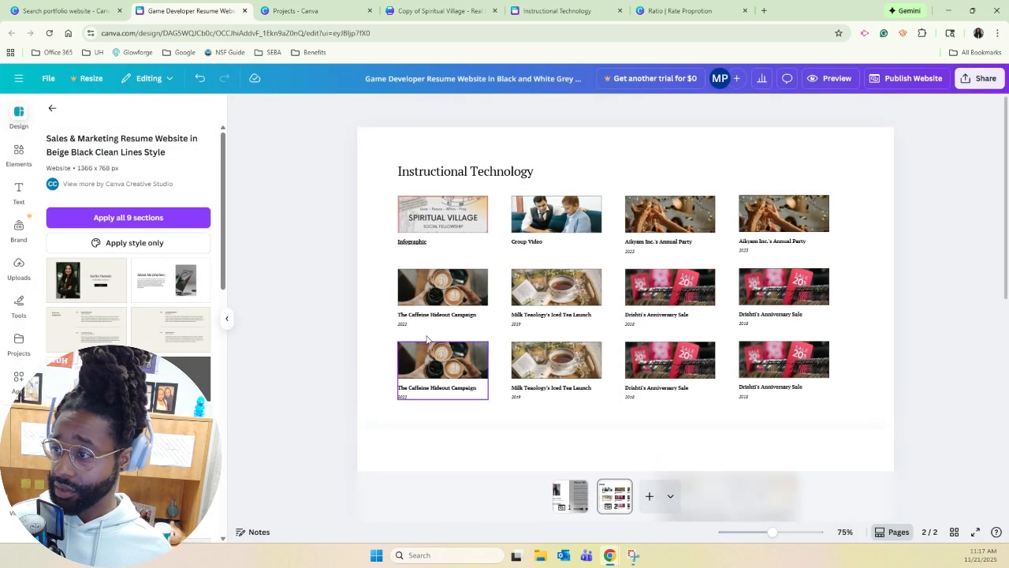
right_click(575, 489)
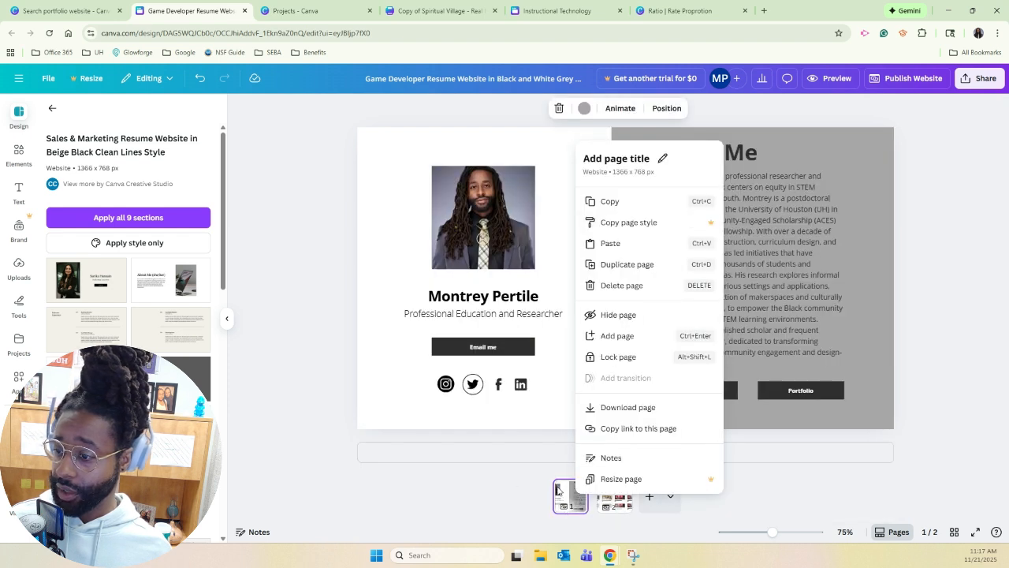
left_click(627, 162)
type("About Me")
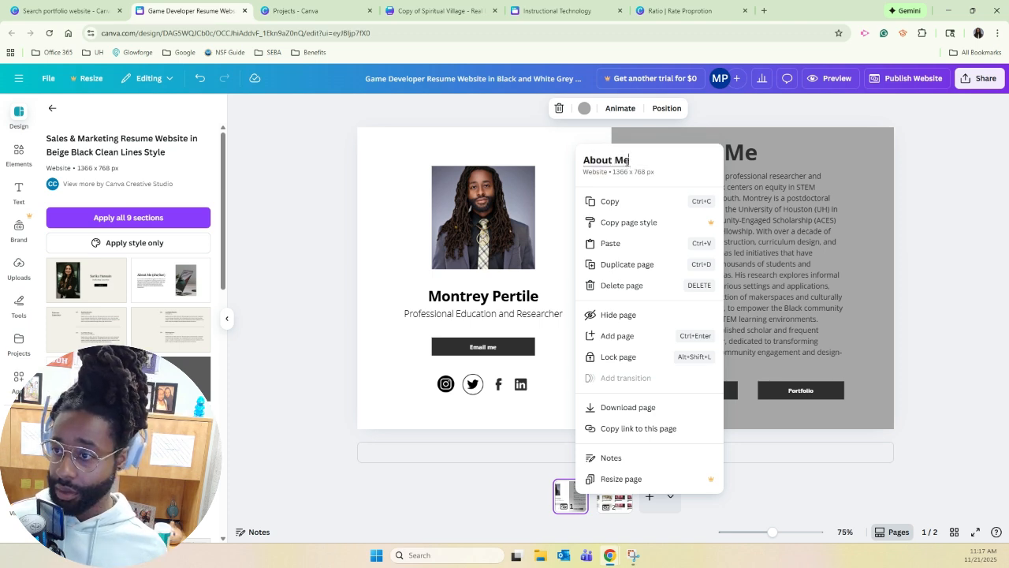
left_click(953, 275)
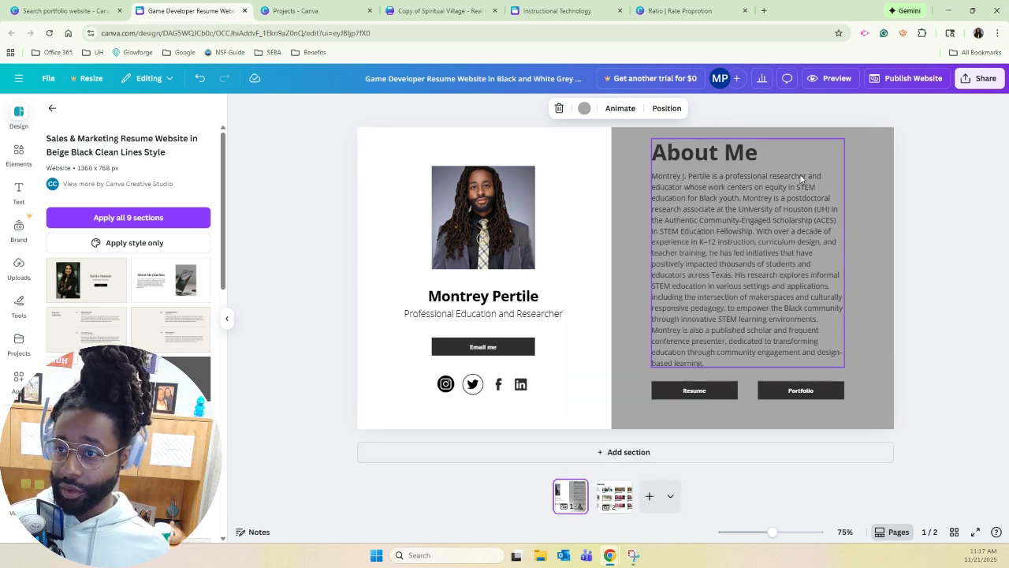
Preview the website to check how the first page's title appears in the navigation menu, and return to the editor.
left_click(828, 79)
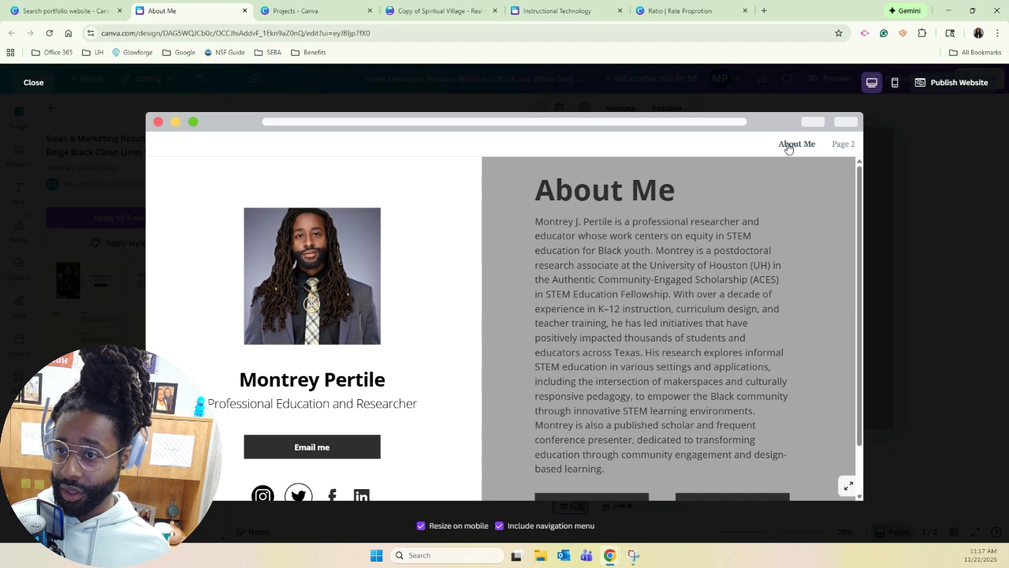
left_click(34, 83)
left_click(951, 372)
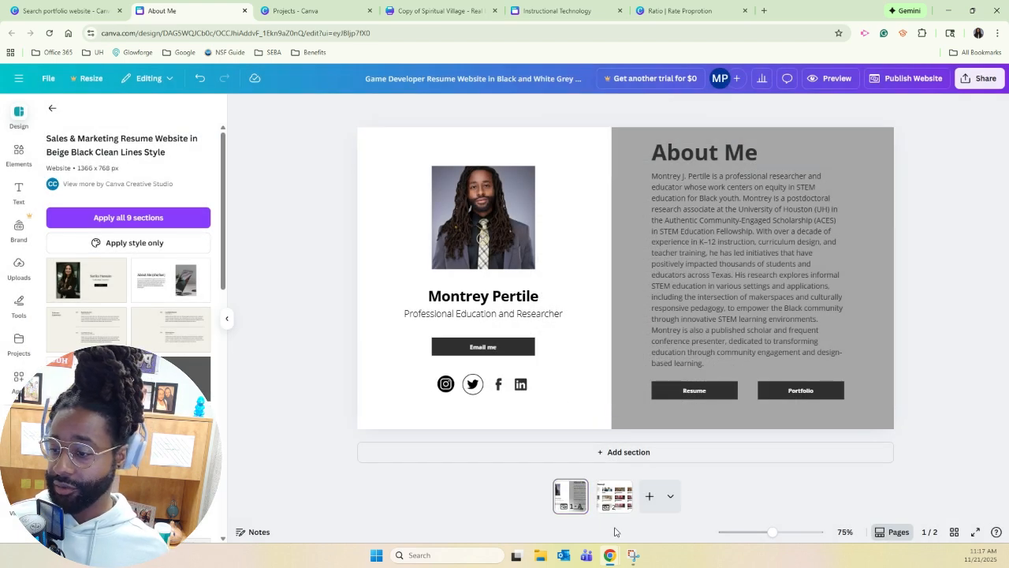
Review the Instructional Technology page, from the thumbnail grid to the infographic section.
left_click(606, 504)
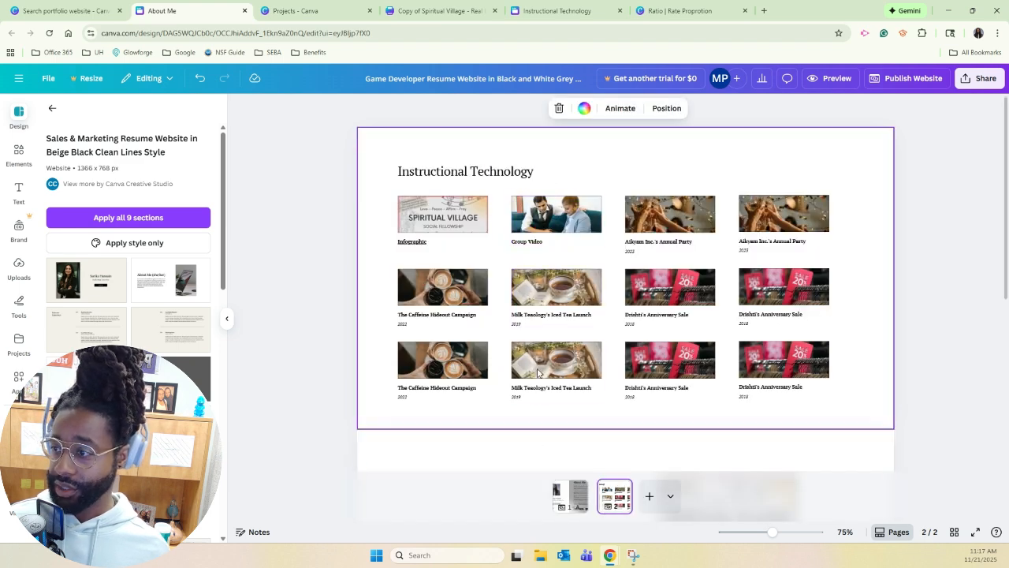
scroll(539, 408, "down", 3)
scroll(544, 378, "up", 3)
scroll(556, 398, "down", 3)
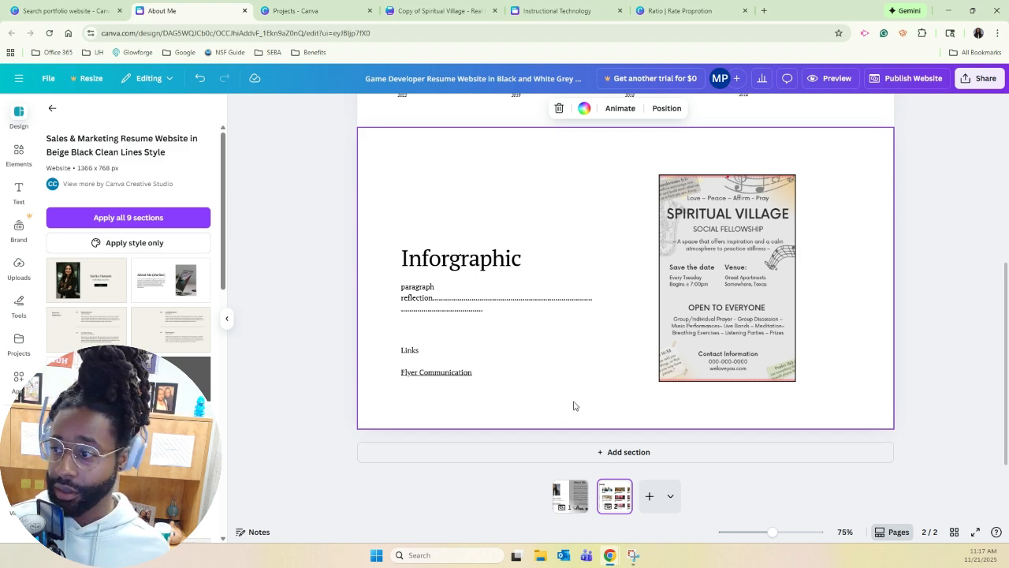
scroll(574, 406, "up", 3)
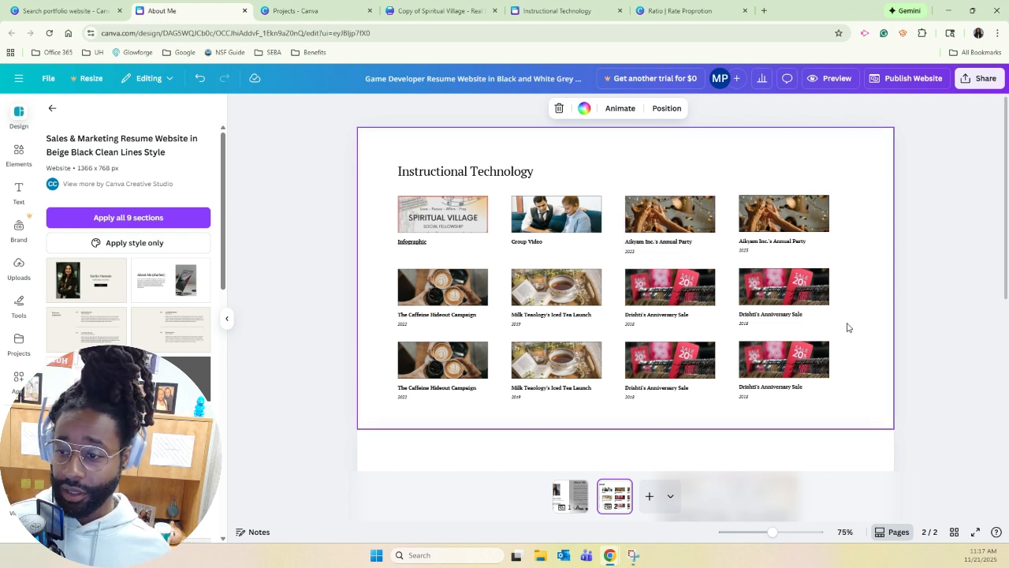
Check the proposed site address, and rename the website design to the owner's initial and surname followed by "Portfolio".
left_click(900, 82)
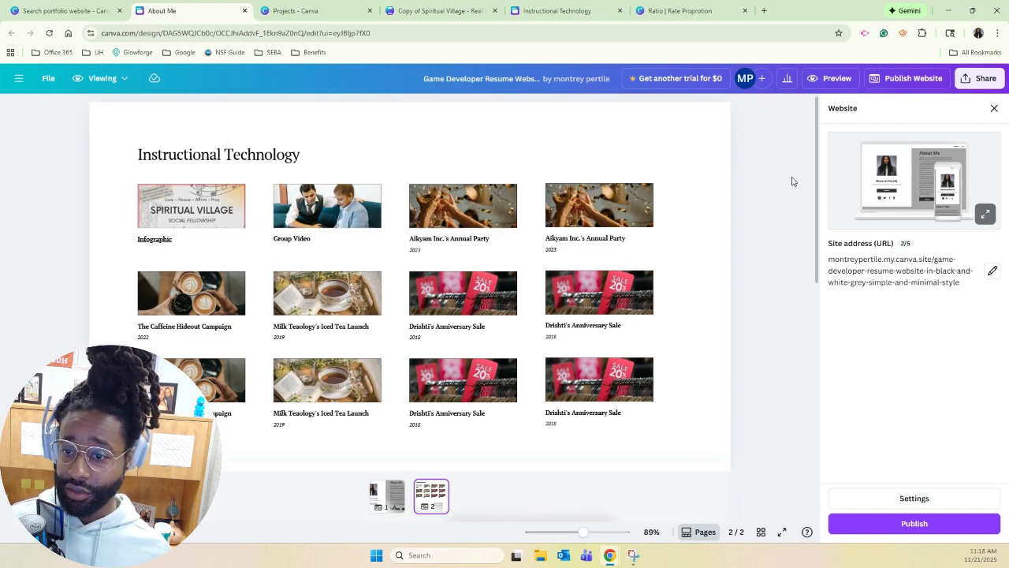
left_click(993, 108)
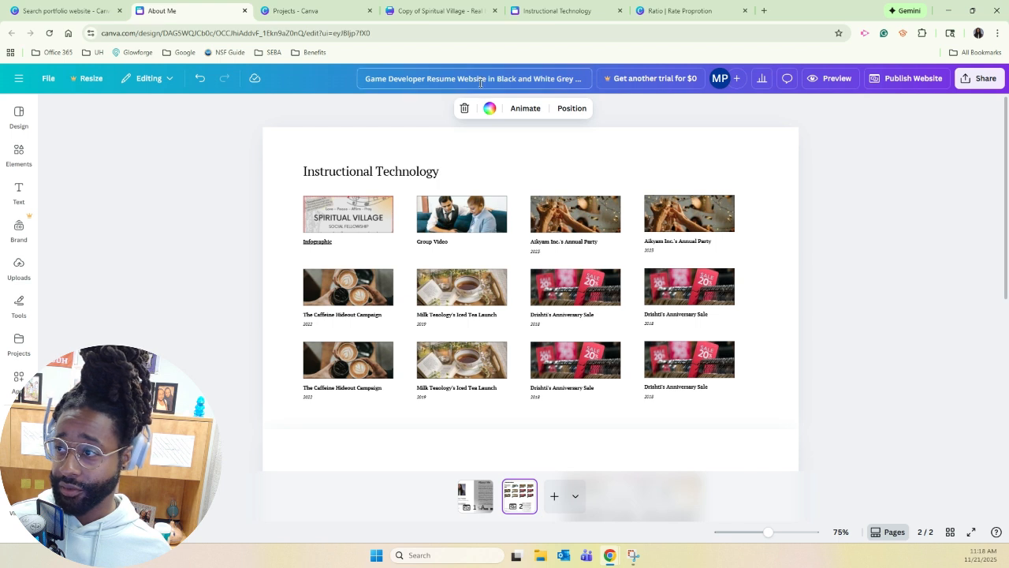
left_click(481, 82)
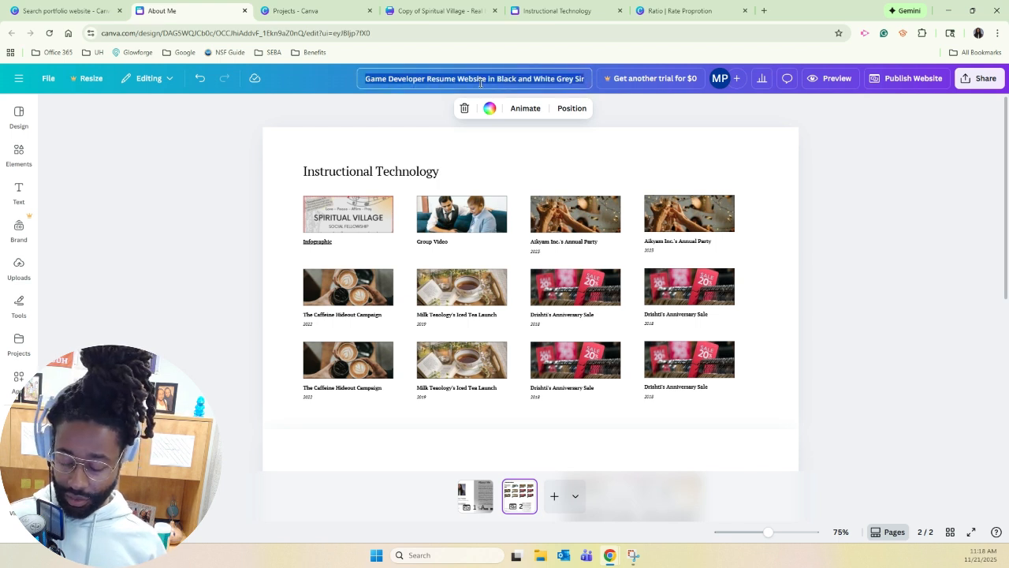
type("MPertil")
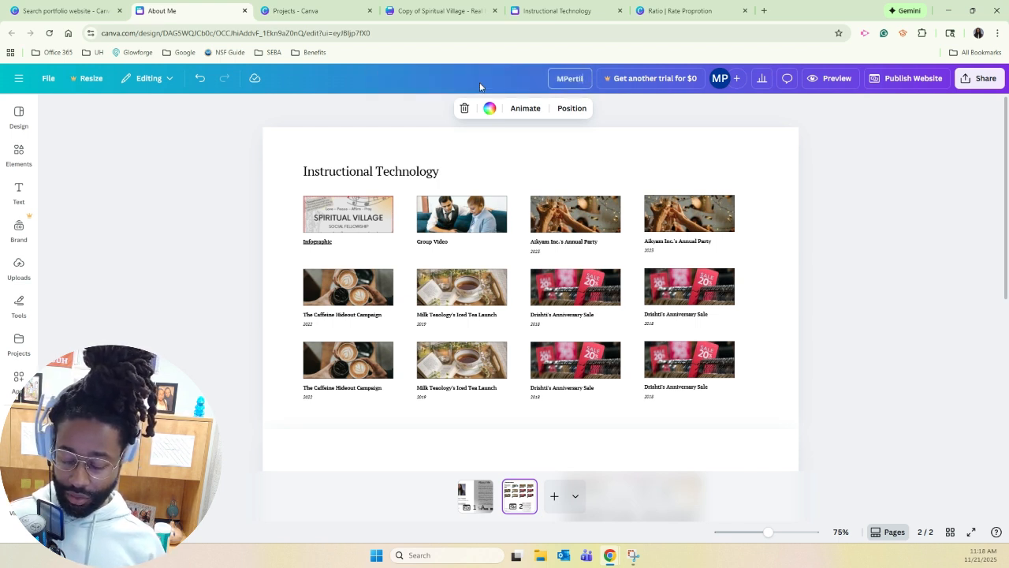
type("e Portfolio")
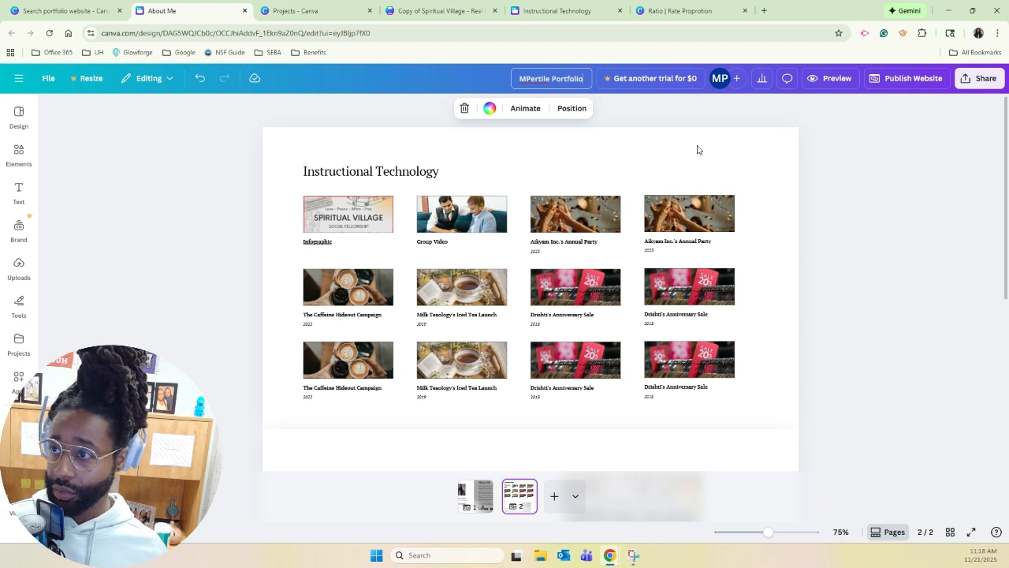
left_click(877, 191)
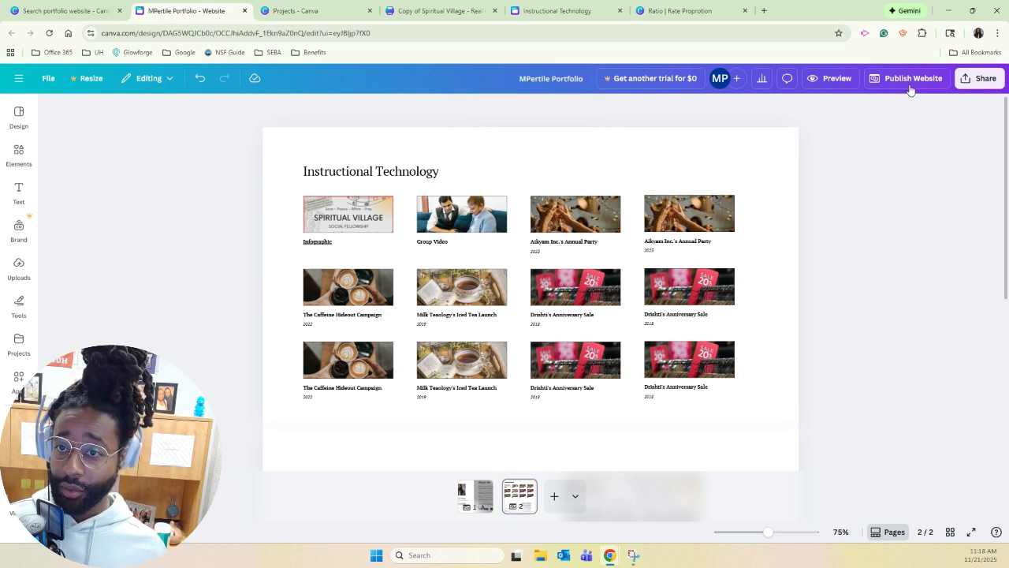
Review the site's publishing settings and publish the website at the address based on the portfolio name.
left_click(909, 82)
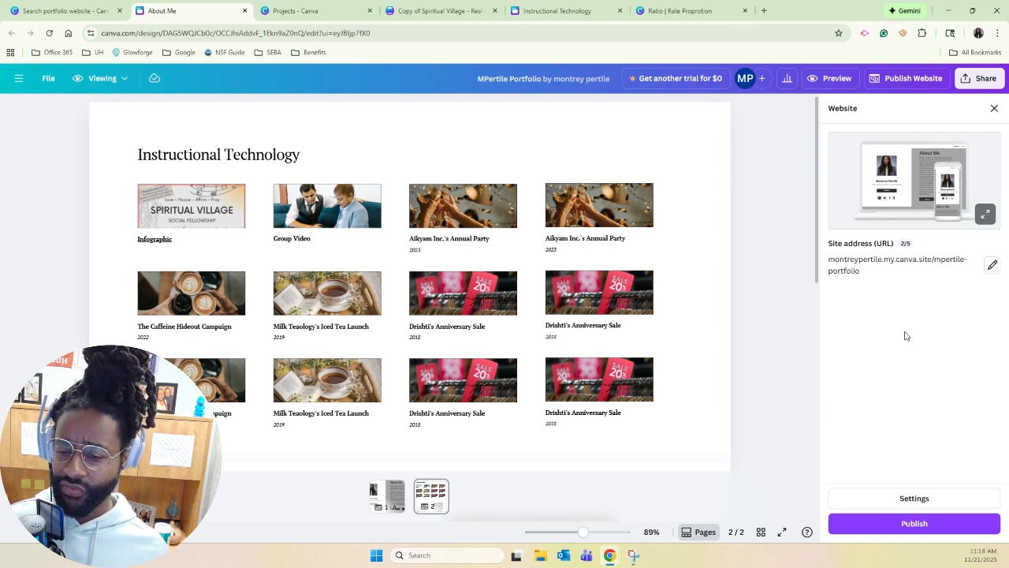
left_click(924, 499)
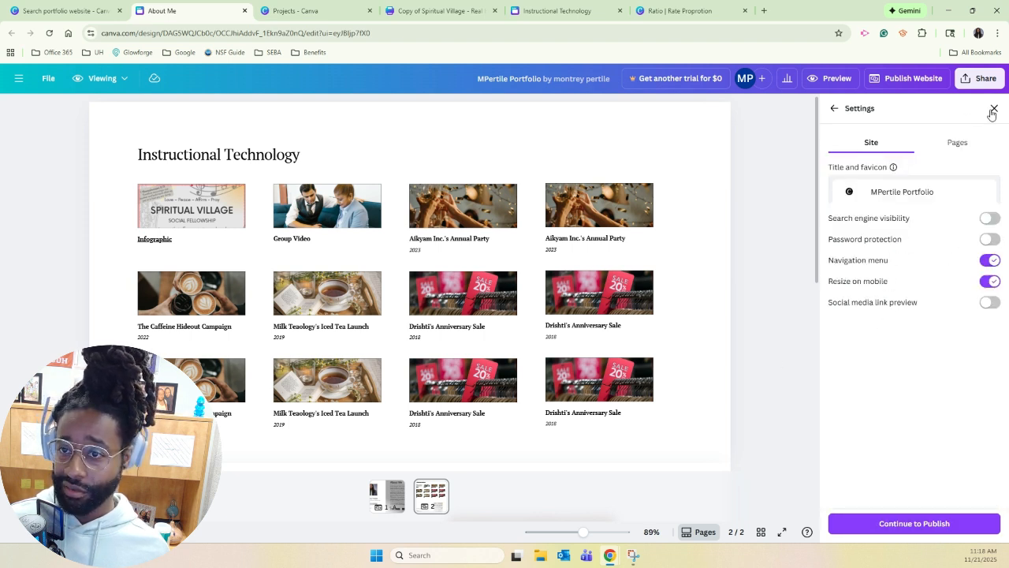
left_click(833, 111)
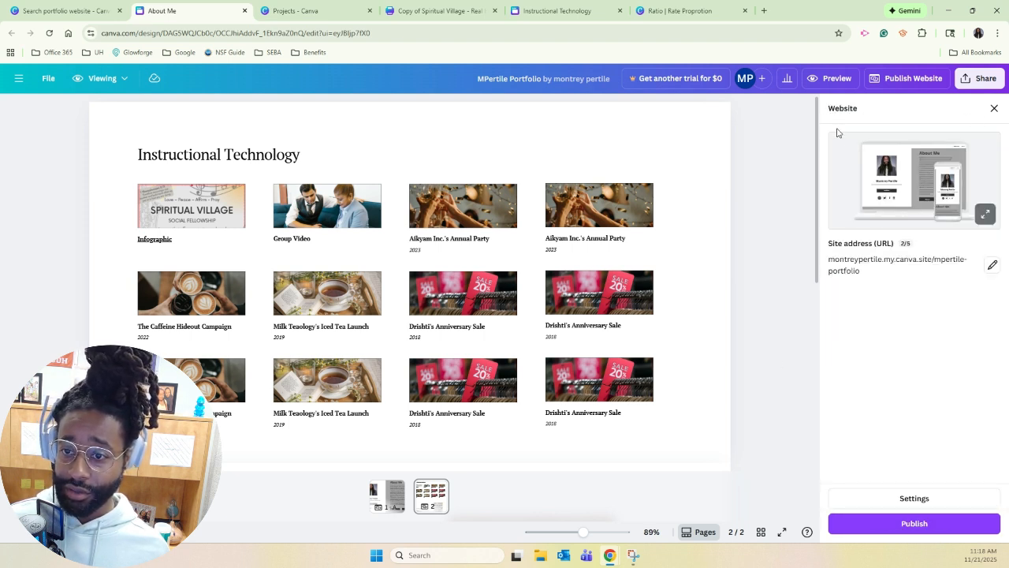
left_click(940, 527)
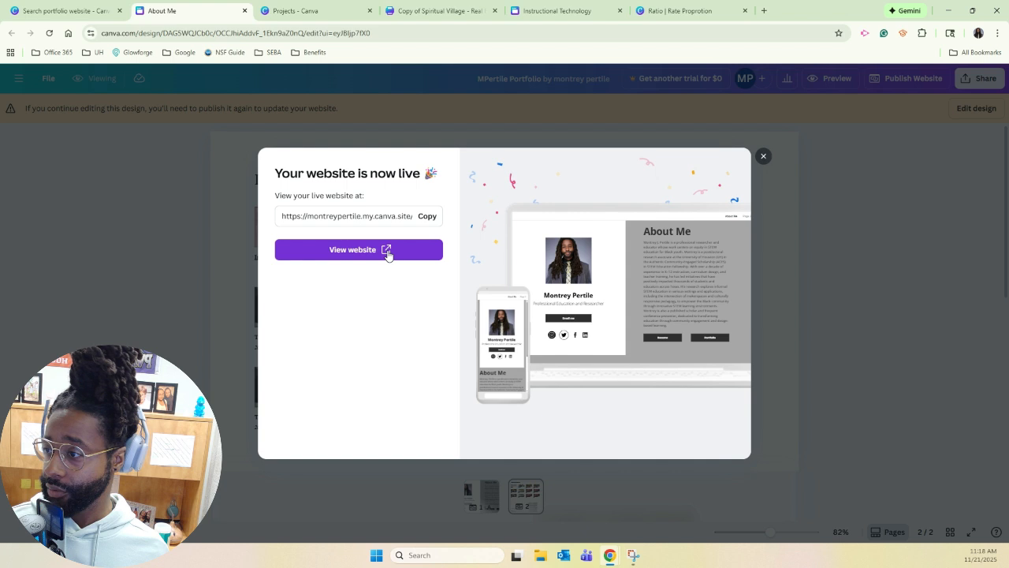
Copy the live website's URL and reopen the portfolio design for editing.
left_click(428, 216)
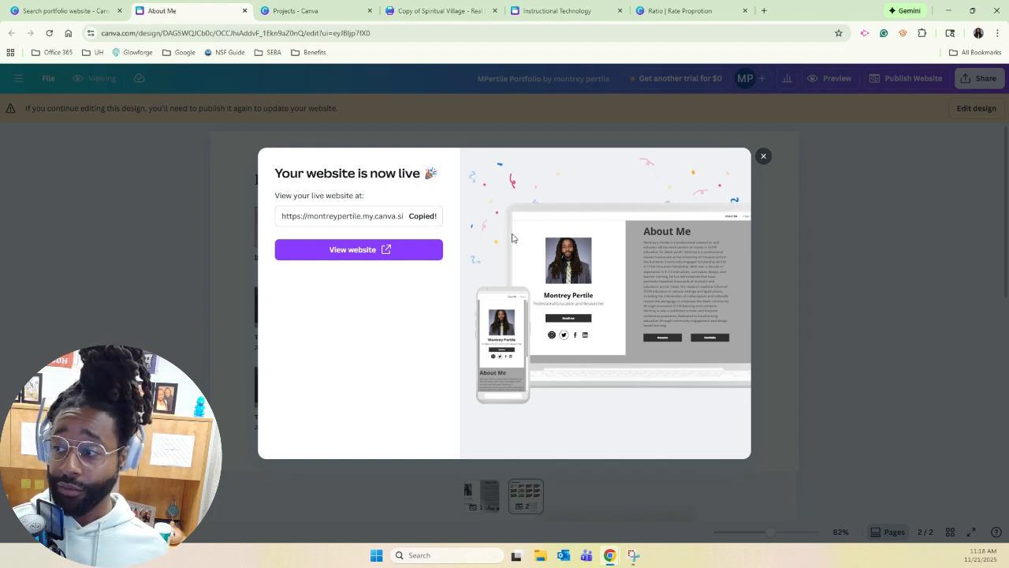
left_click(764, 159)
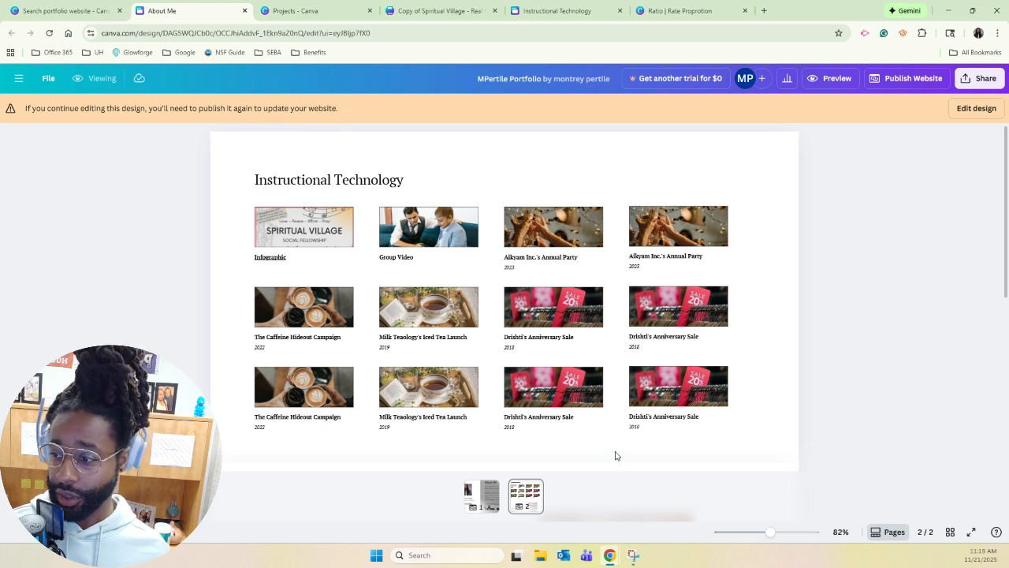
left_click(966, 110)
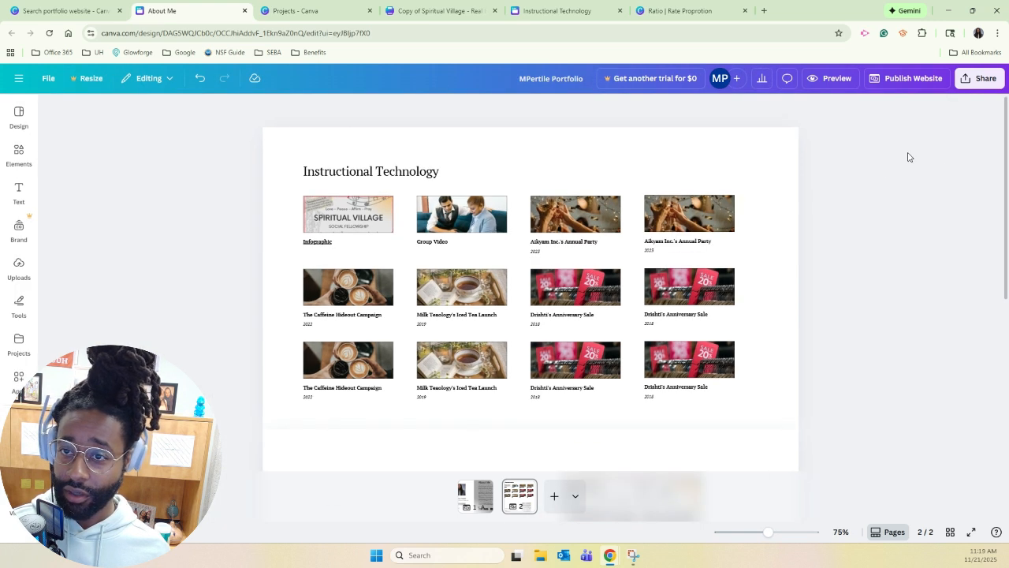